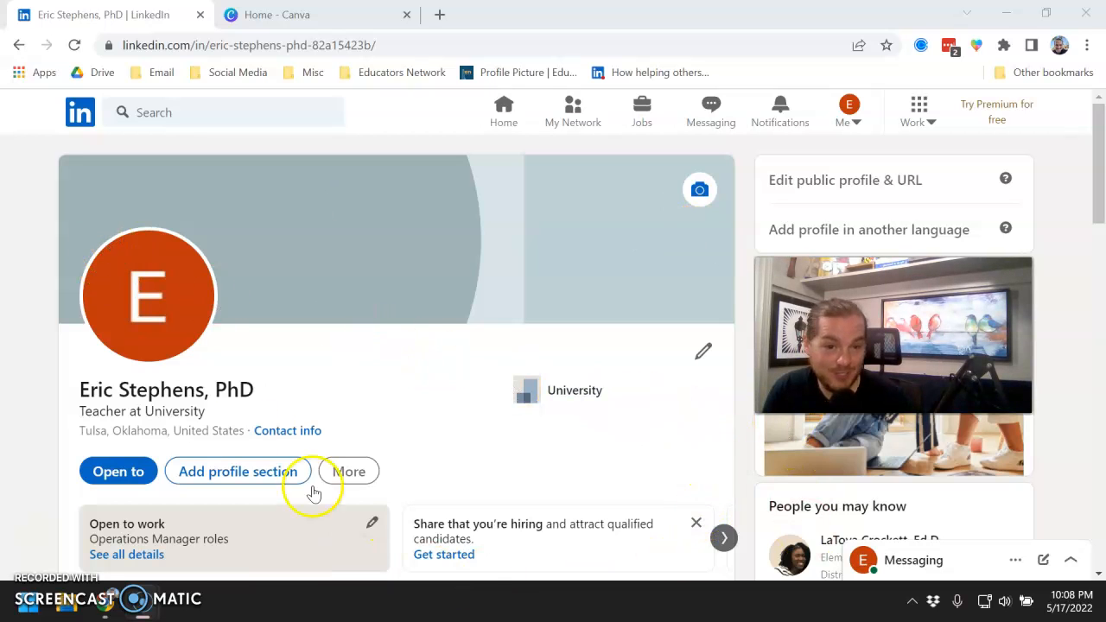
- Open the LinkedIn profile intro for editing and add the middle name to the first name field
scroll(326, 237, "down", 2)
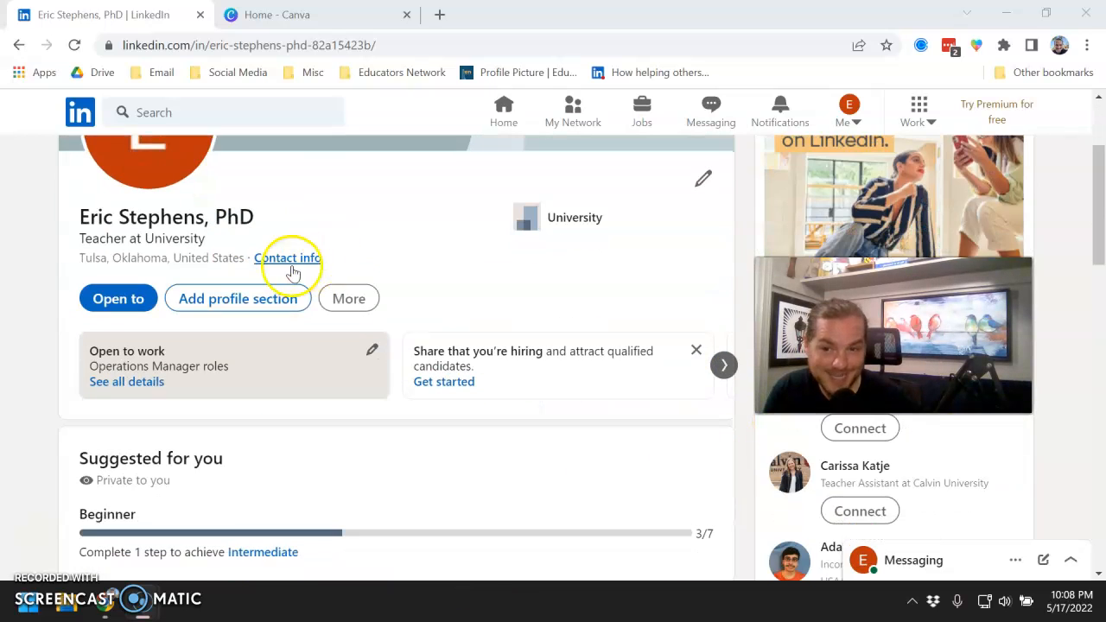
scroll(173, 240, "up", 1)
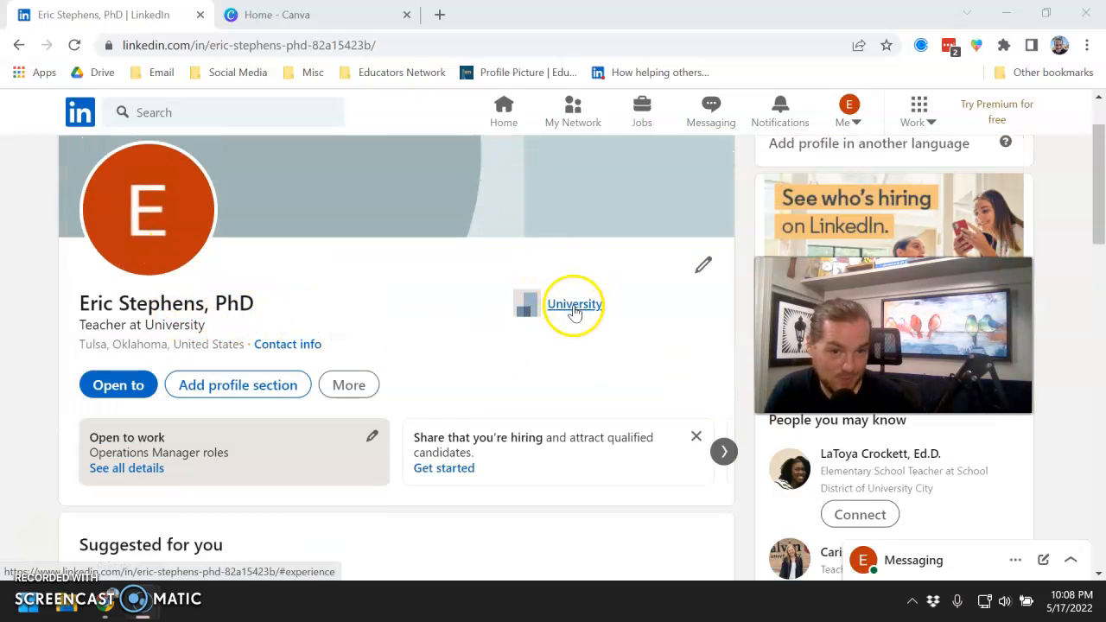
scroll(580, 312, "up", 1)
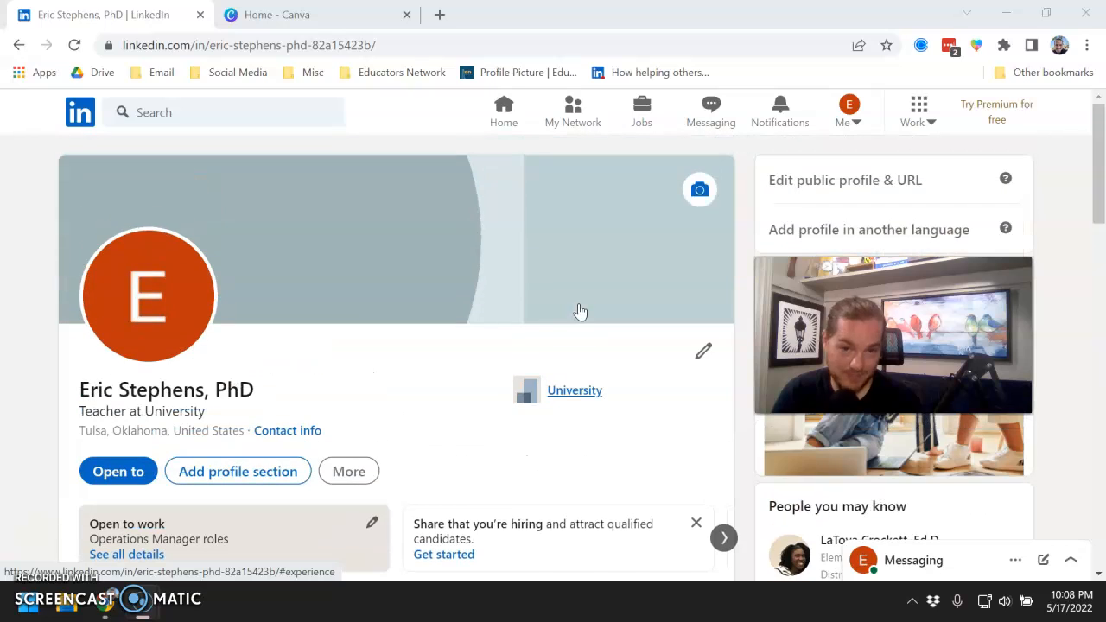
left_click(705, 348)
left_click(442, 209)
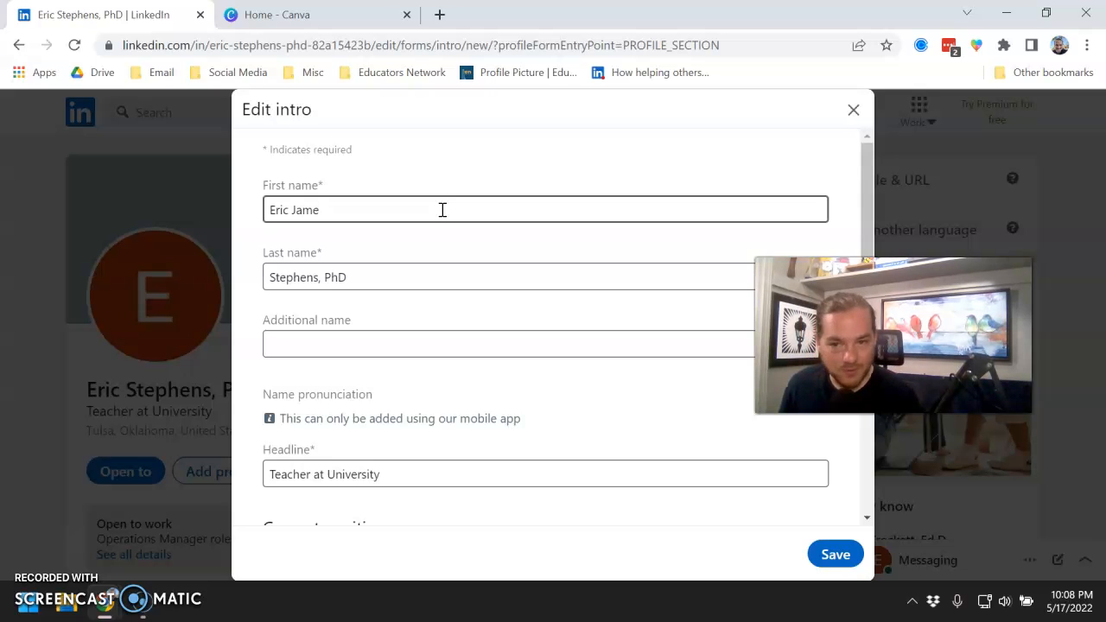
left_click(438, 213)
- Replace the profile headline with "Operations Manager passionate about process improvement"
scroll(437, 215, "down", 3)
double_click(337, 294)
left_click(337, 294)
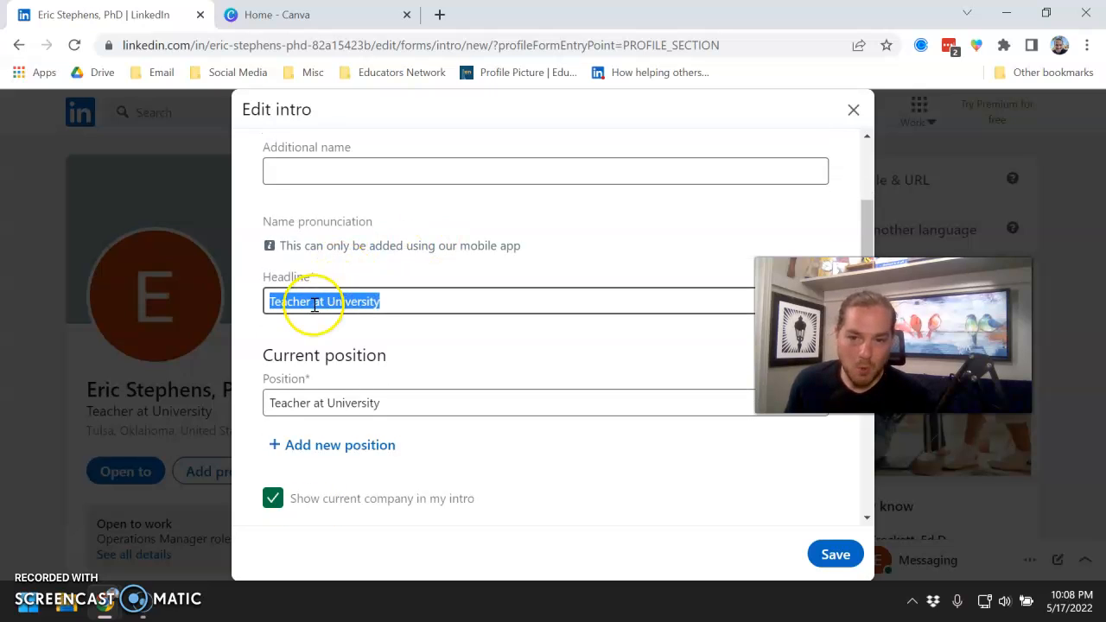
left_click(312, 302)
left_click(364, 298)
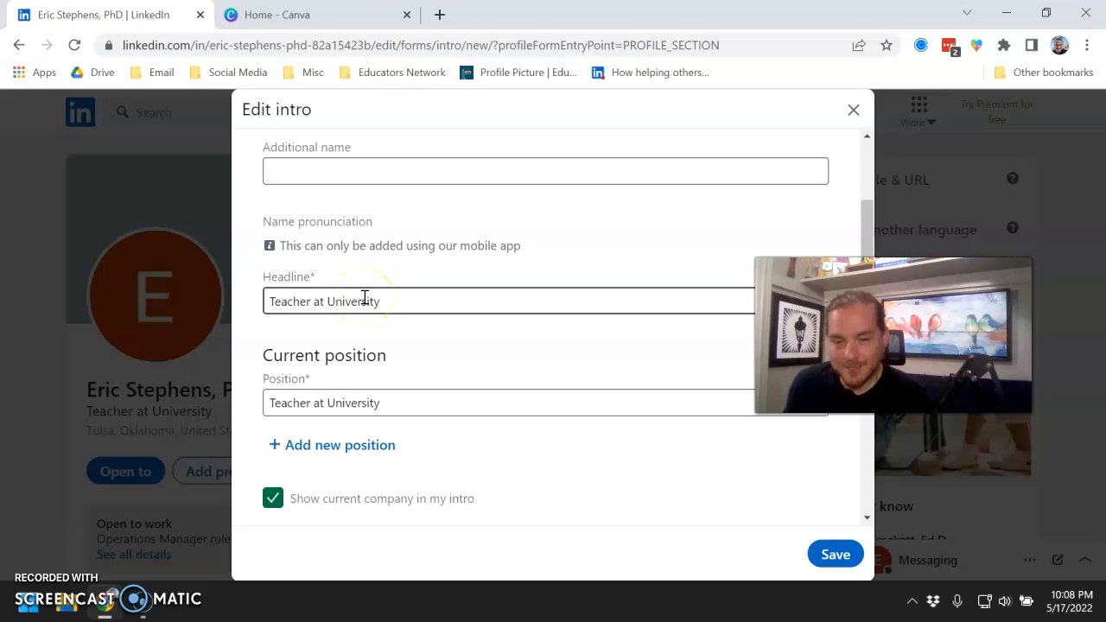
triple_click(364, 298)
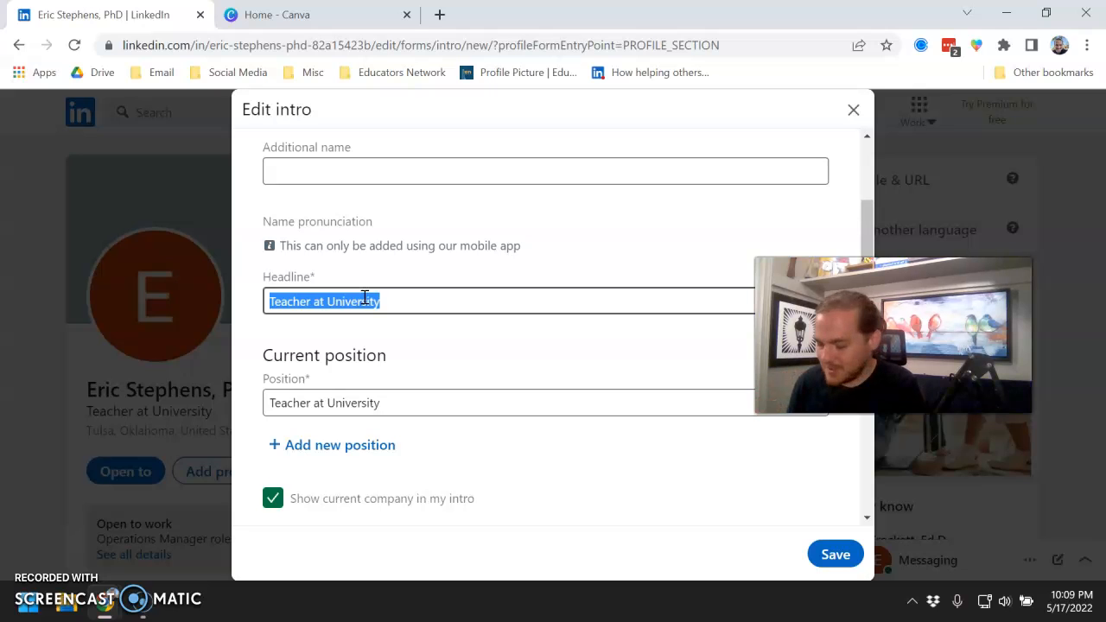
type("Open")
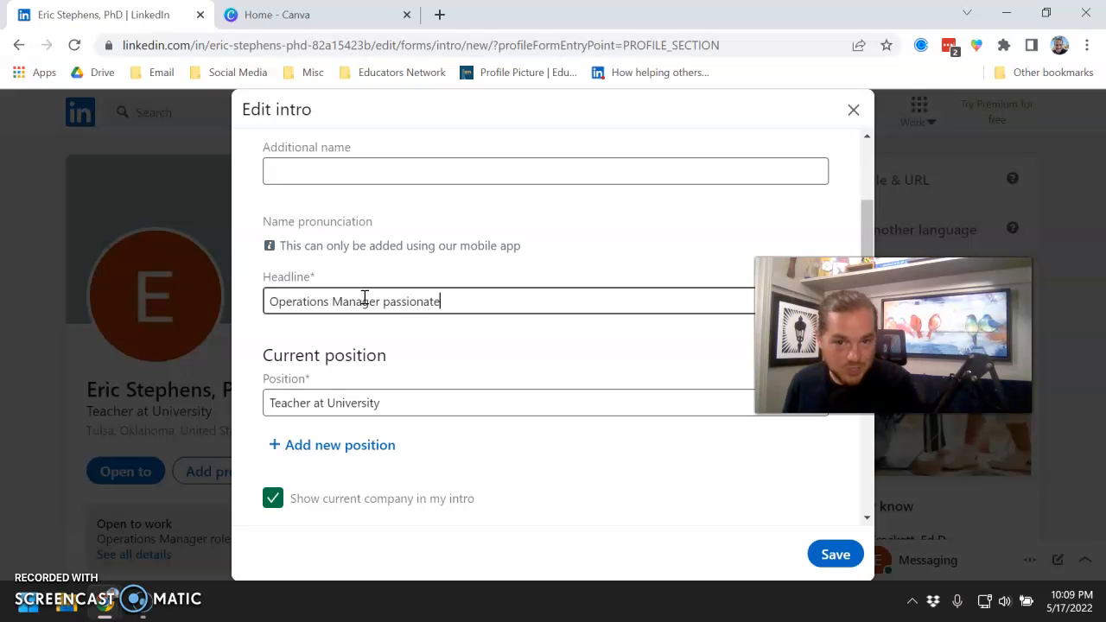
type("out process improvement")
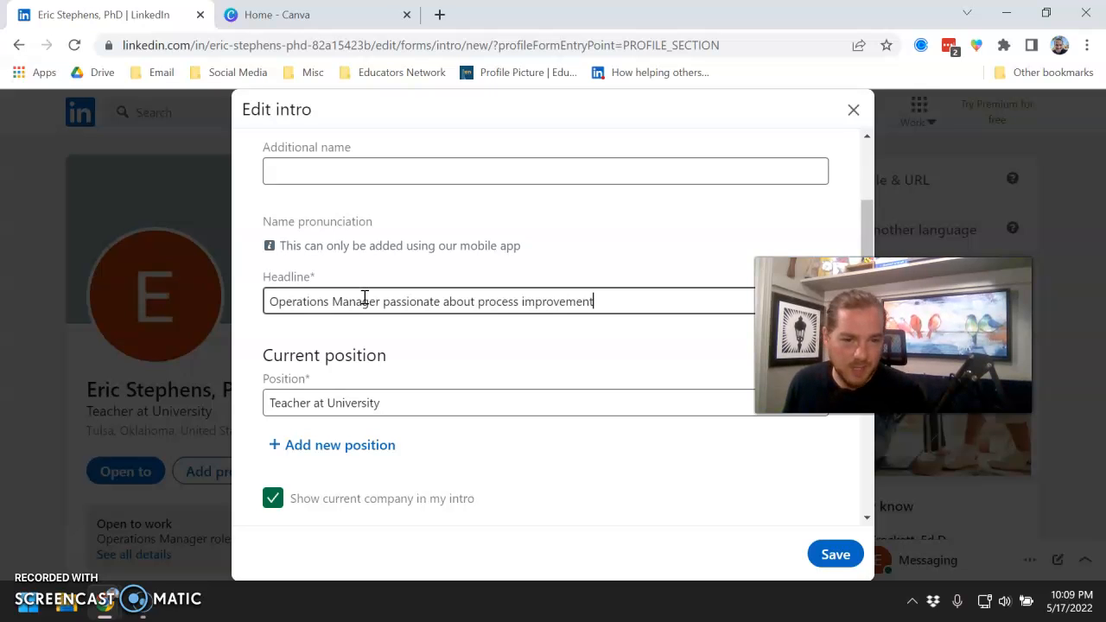
- Review the remaining intro fields down to the contact info and try to save the intro
scroll(364, 300, "down", 1)
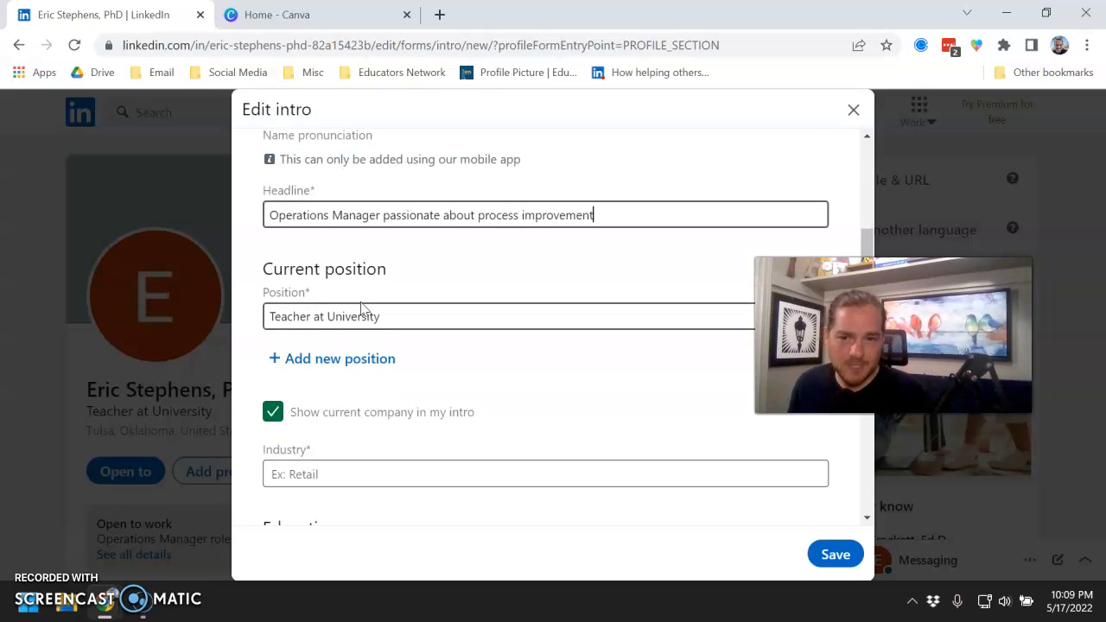
left_click(356, 319)
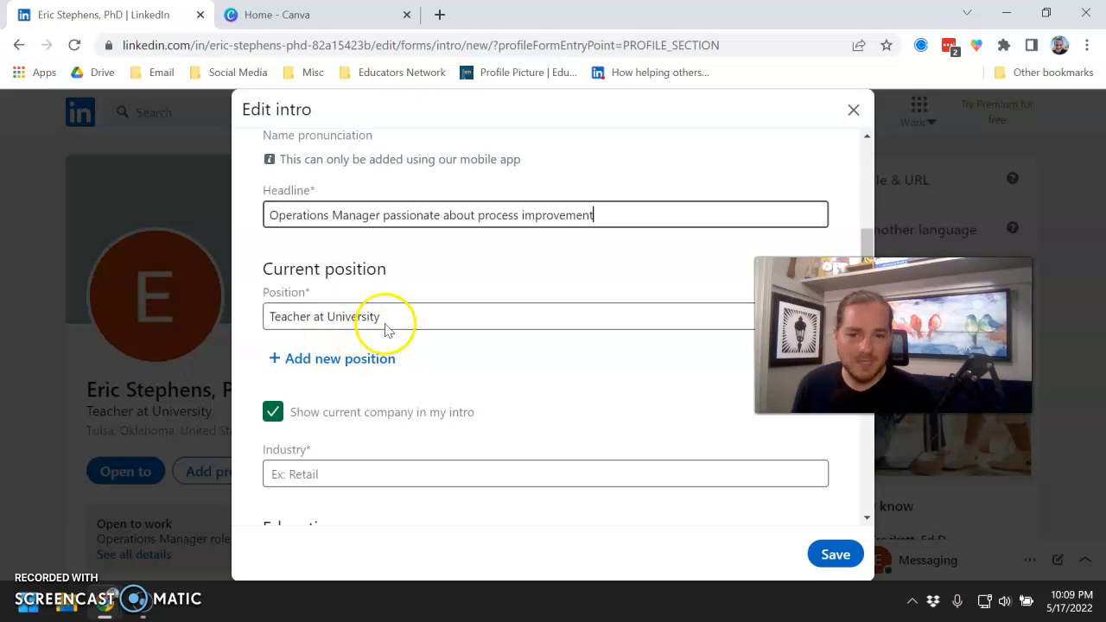
scroll(333, 322, "down", 1)
scroll(298, 292, "down", 4)
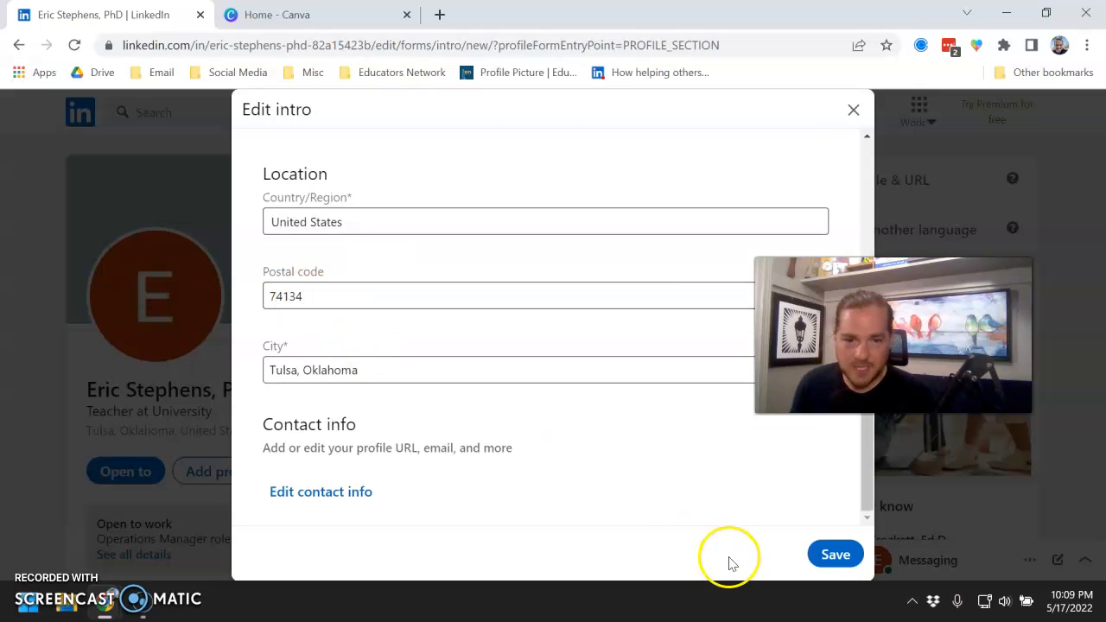
left_click(833, 555)
left_click(833, 557)
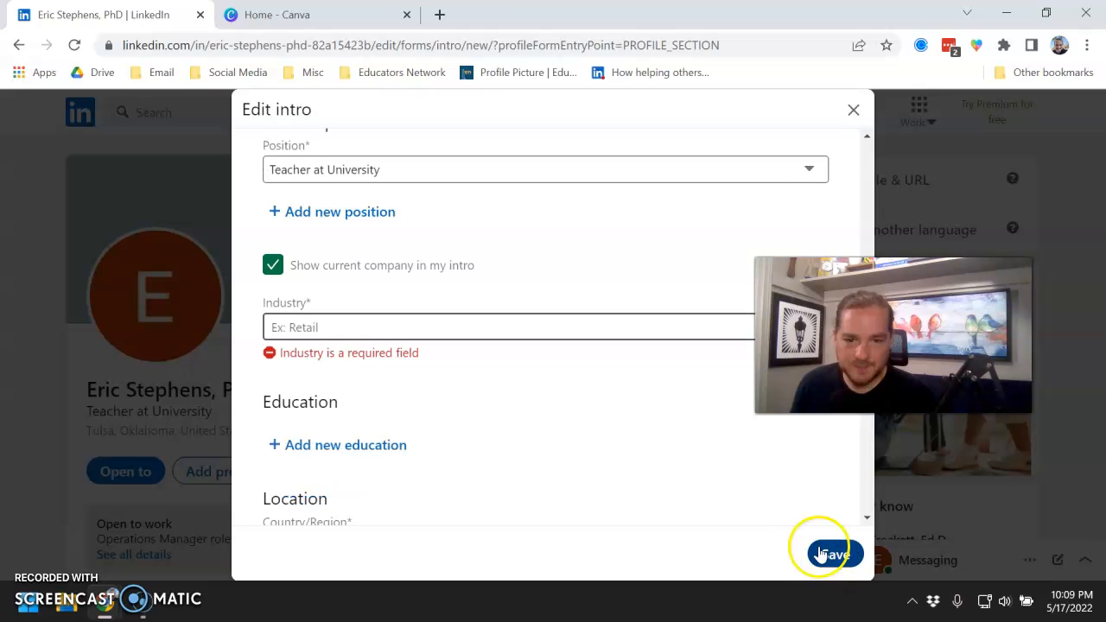
- Set the industry to Higher Education and save the profile intro
left_click(321, 321)
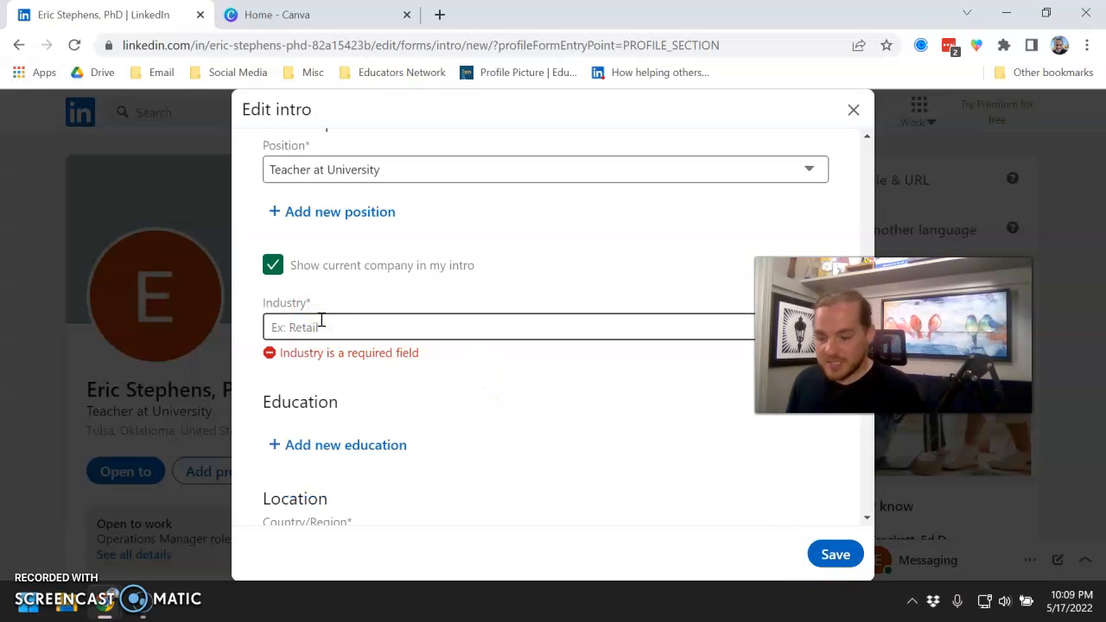
type("Educa")
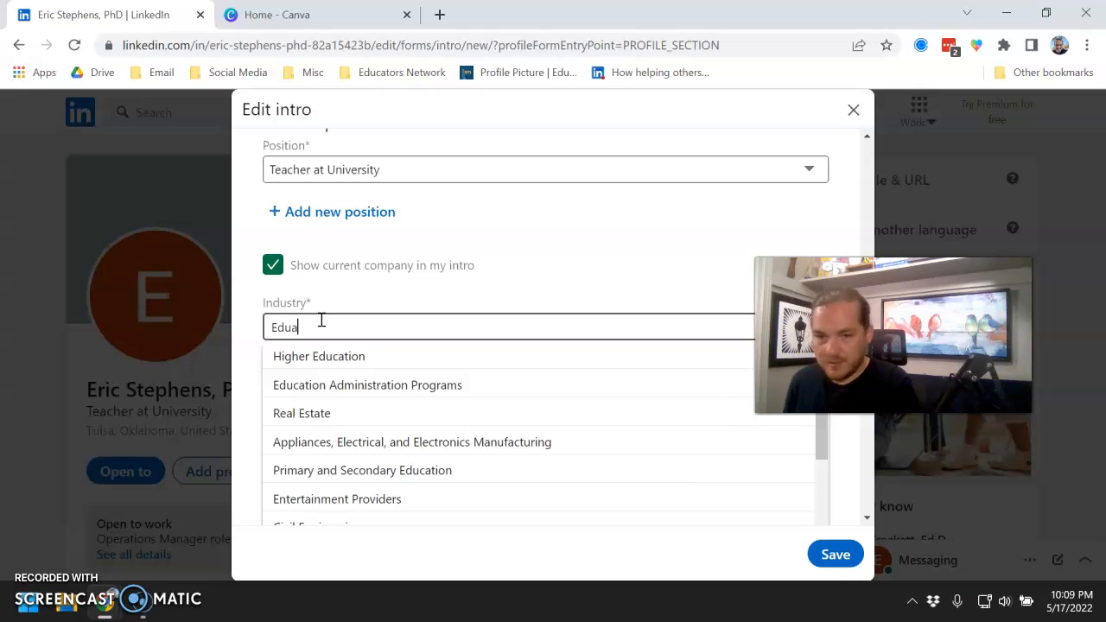
key("BackSpace")
type("ca")
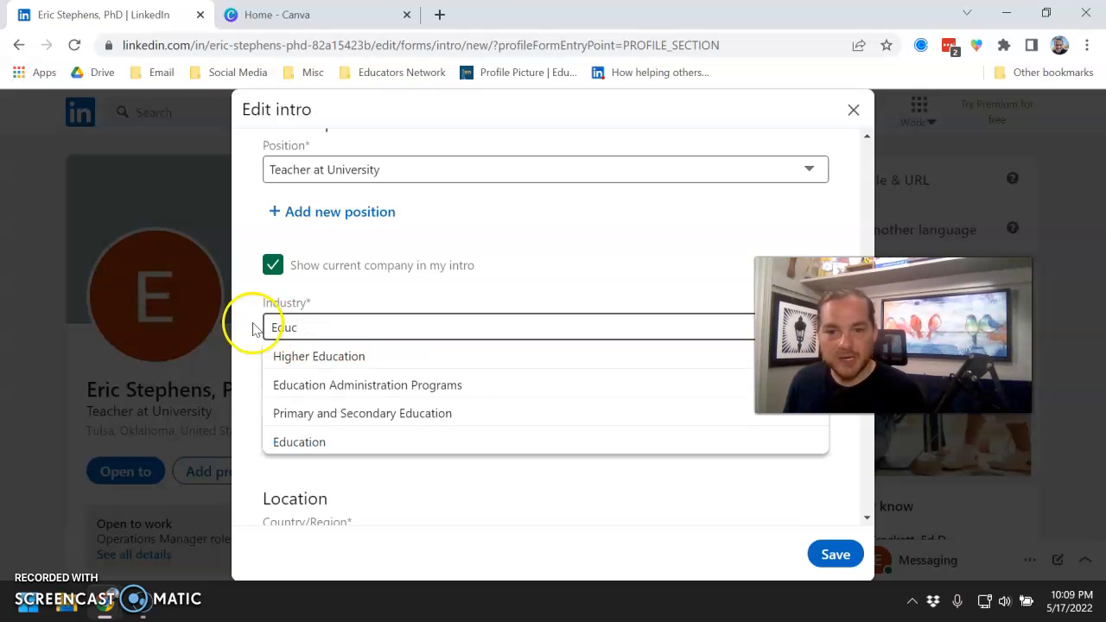
left_click(279, 355)
left_click(817, 556)
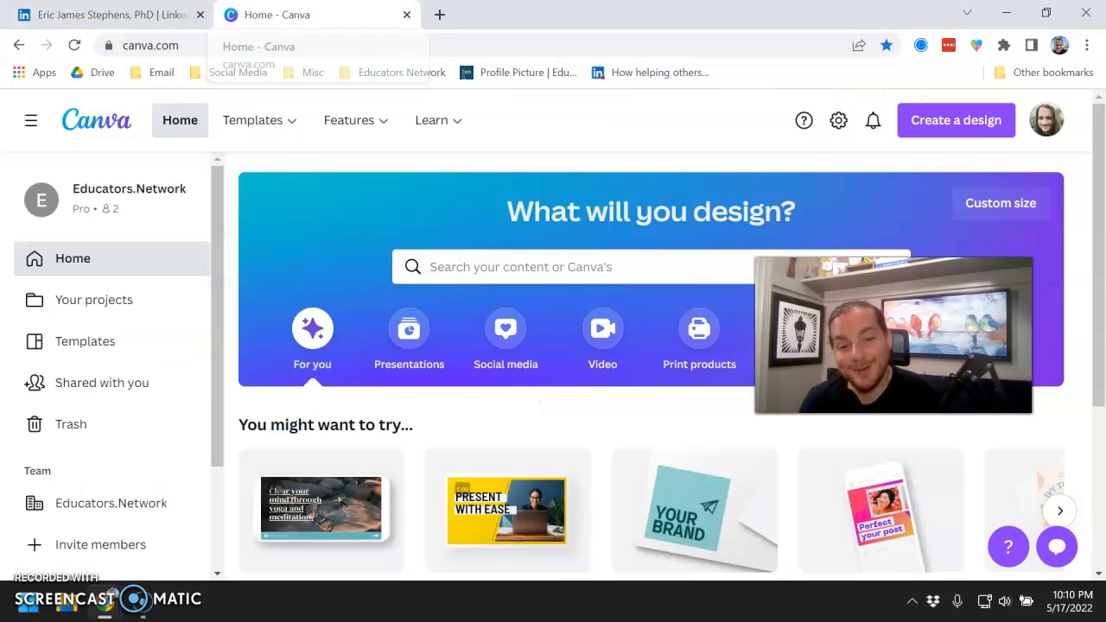
- Switch to Canva and create a new blank Instagram Post design
left_click(328, 15)
left_click(991, 122)
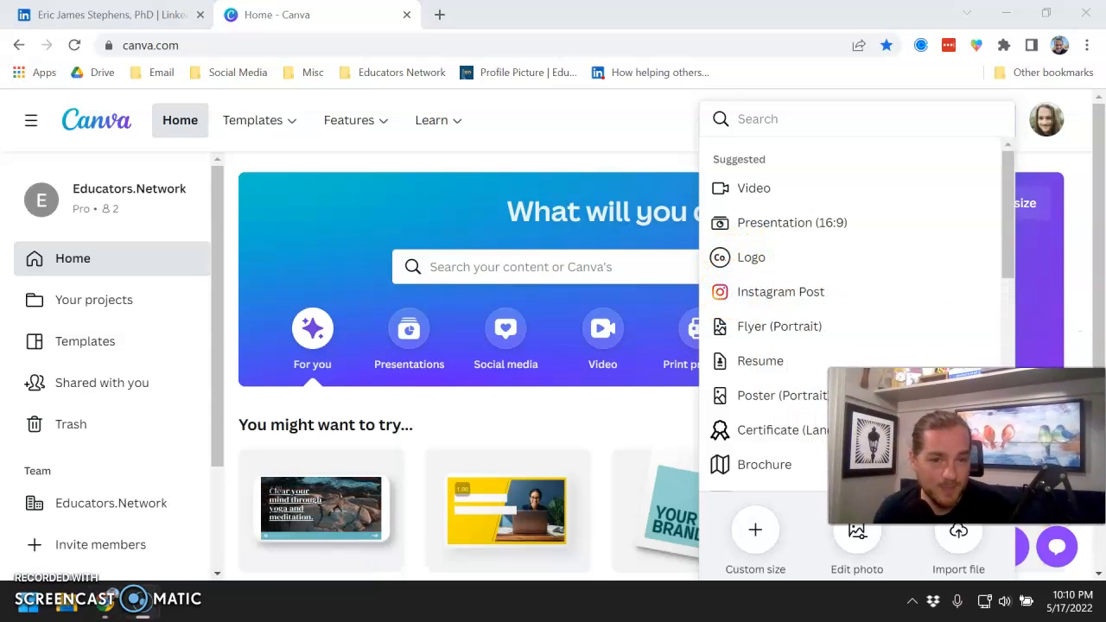
left_click(820, 285)
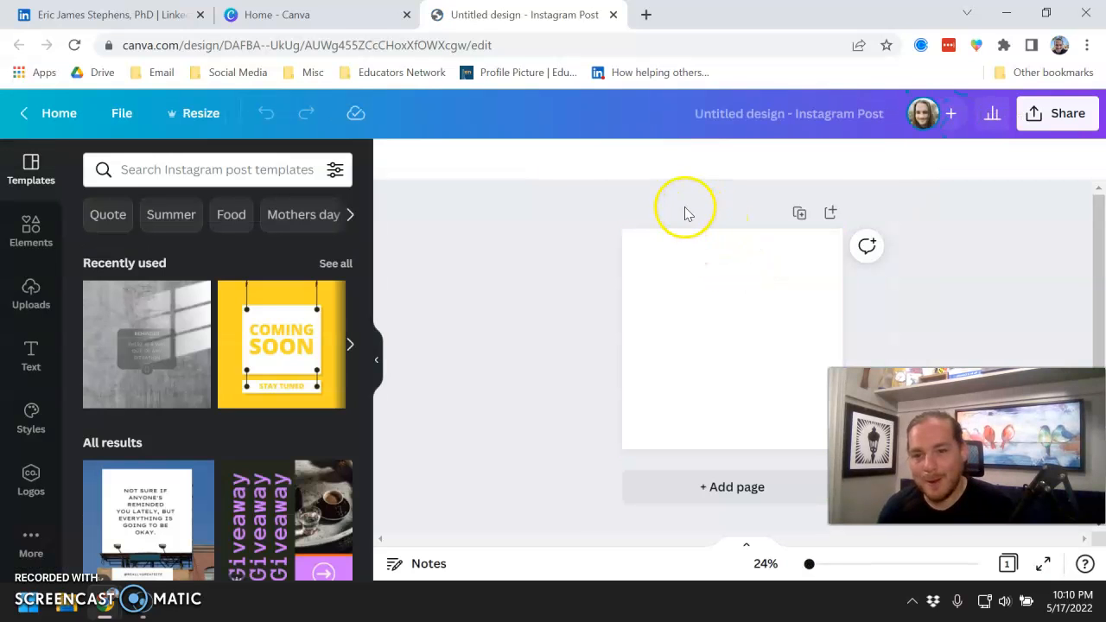
left_click(162, 173)
type("frame")
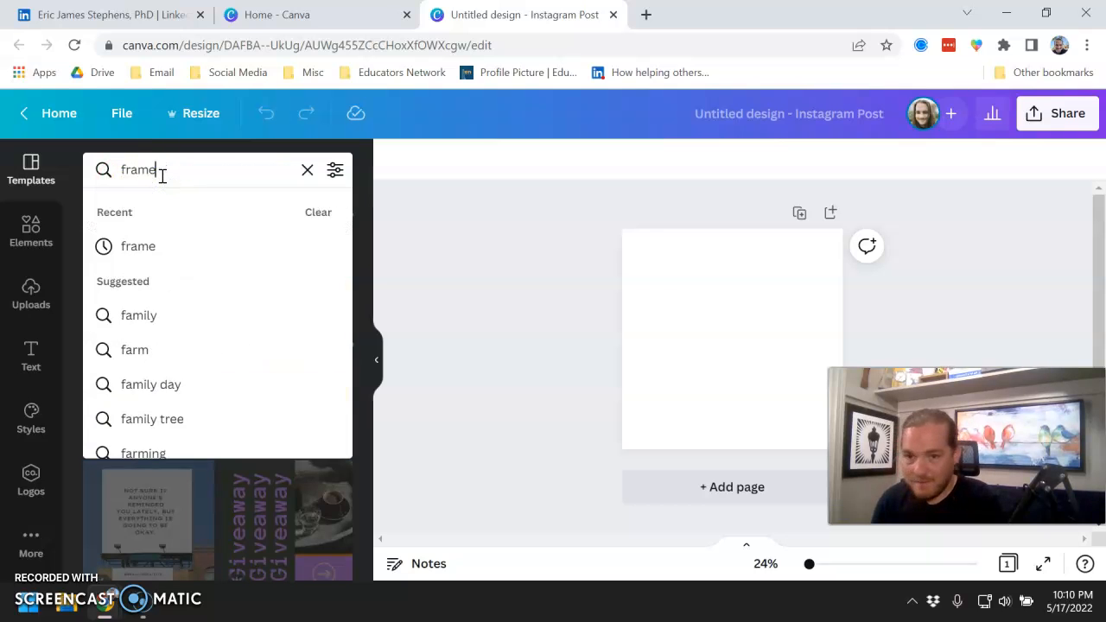
key("Return")
left_click(162, 173)
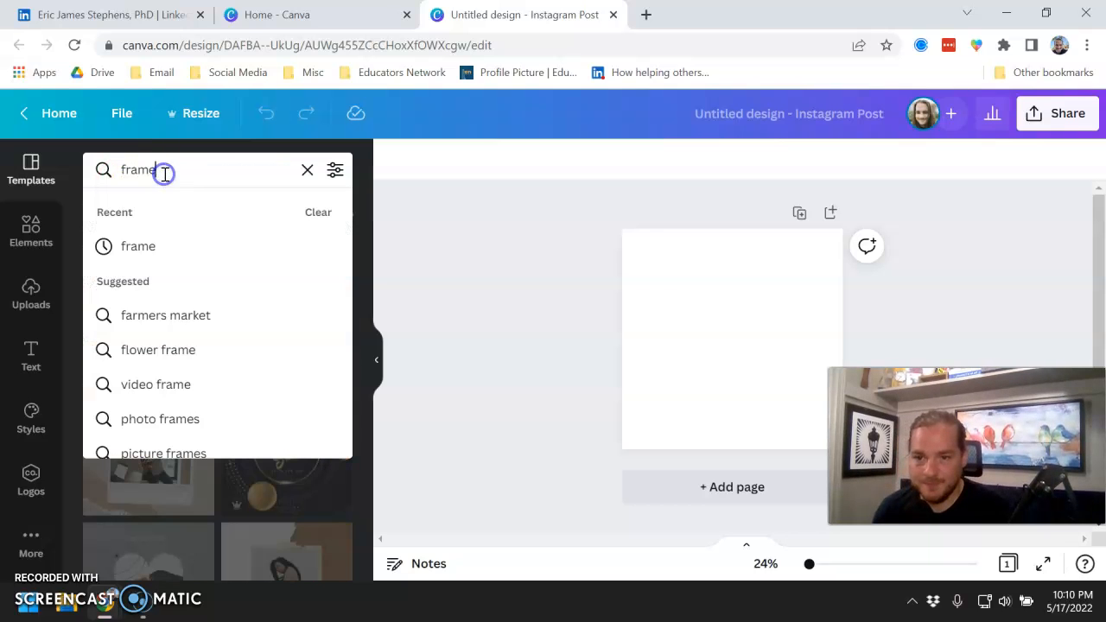
- Search the elements library for "frame" and place the plain circular frame in the middle of the page
left_click(33, 236)
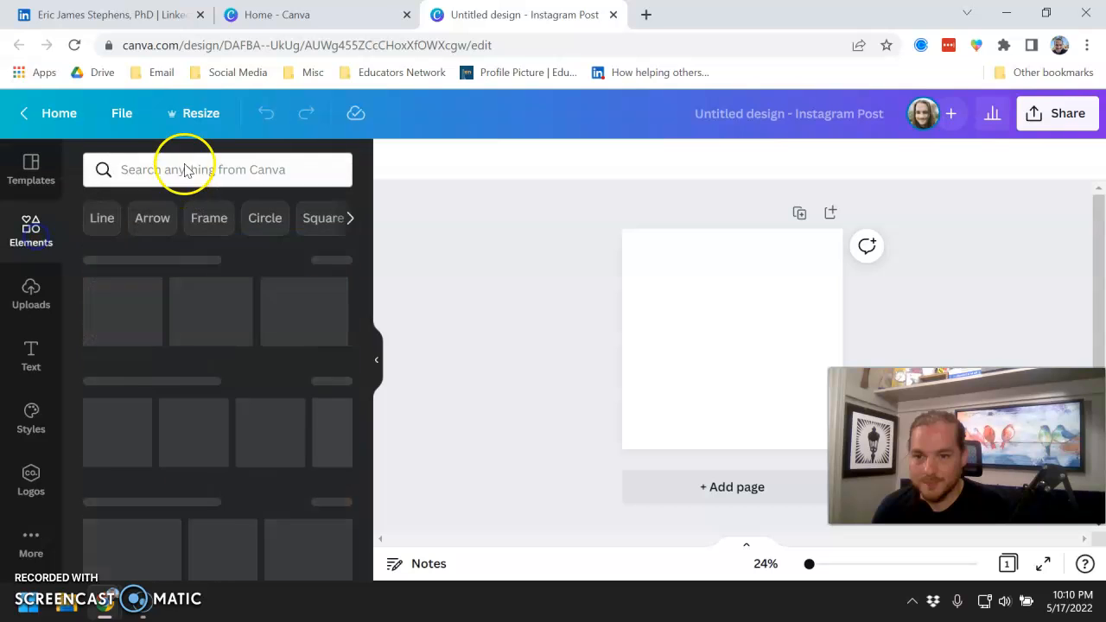
left_click(185, 167)
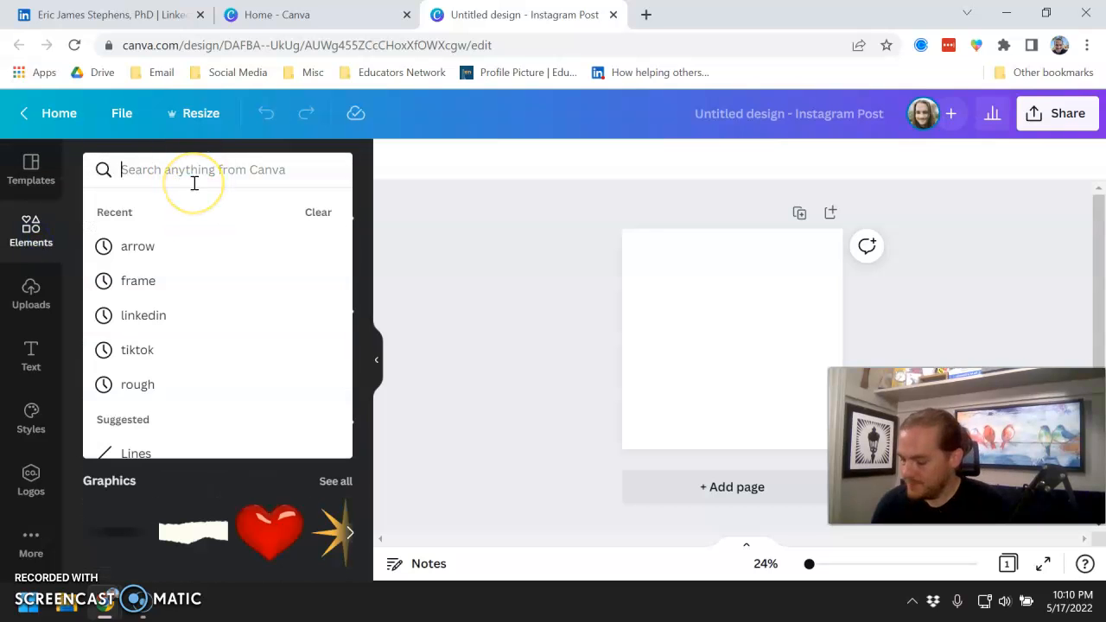
type("frame circle")
key("Return")
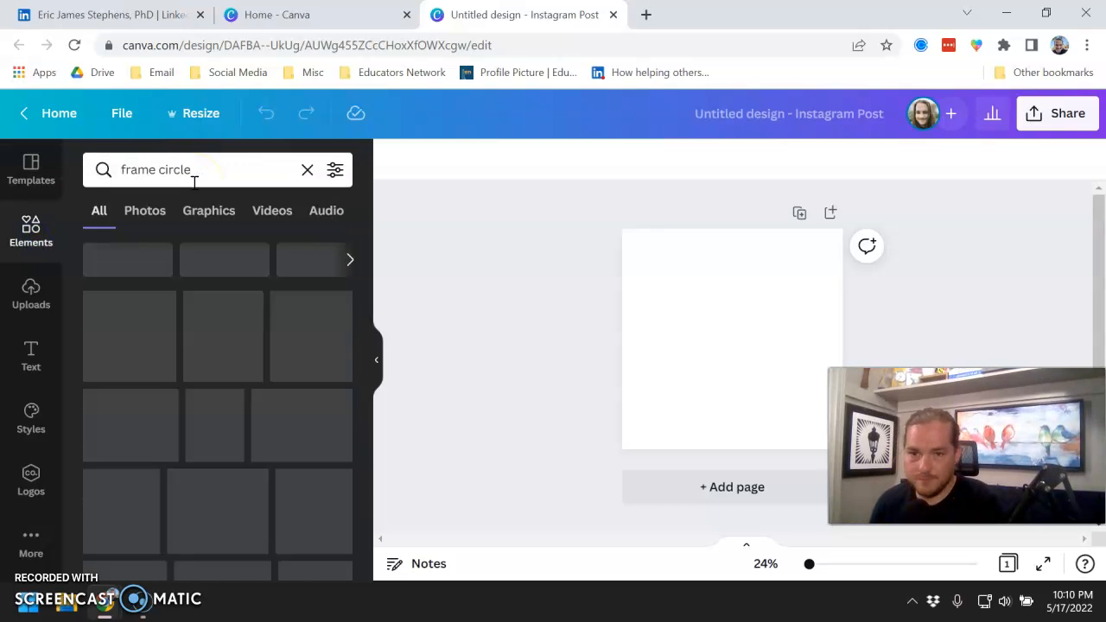
left_click(192, 173)
double_click(192, 171)
key("BackSpace")
key("Return")
left_click_drag(365, 337, 745, 321)
left_click_drag(793, 387, 753, 358)
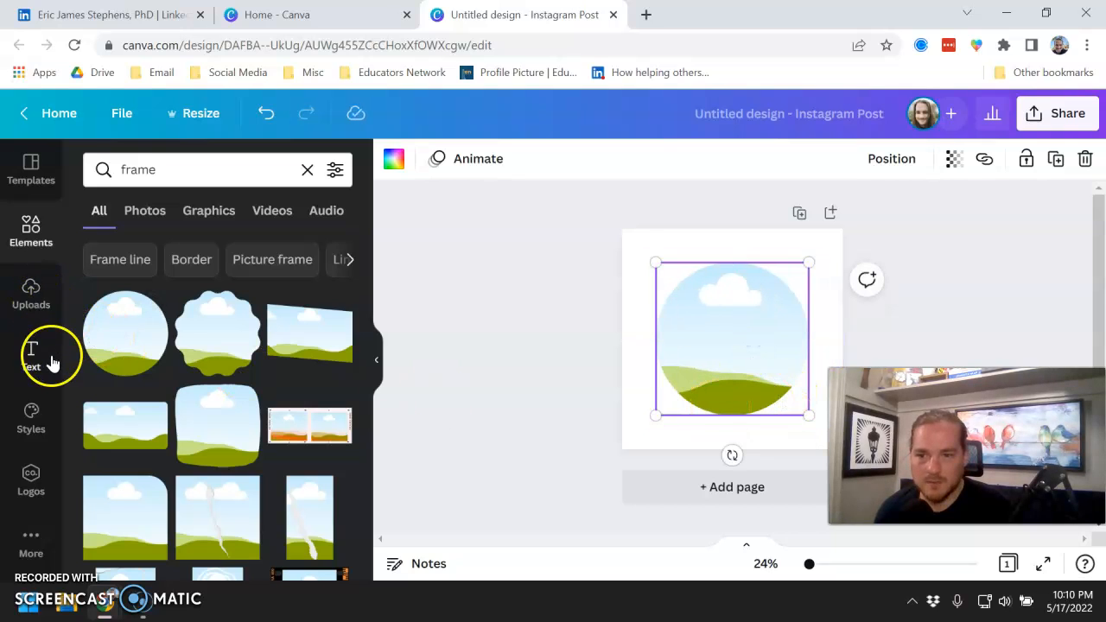
- Fill the circular frame with the uploaded outdoor portrait photo of the smiling man
left_click(31, 292)
scroll(244, 433, "down", 3)
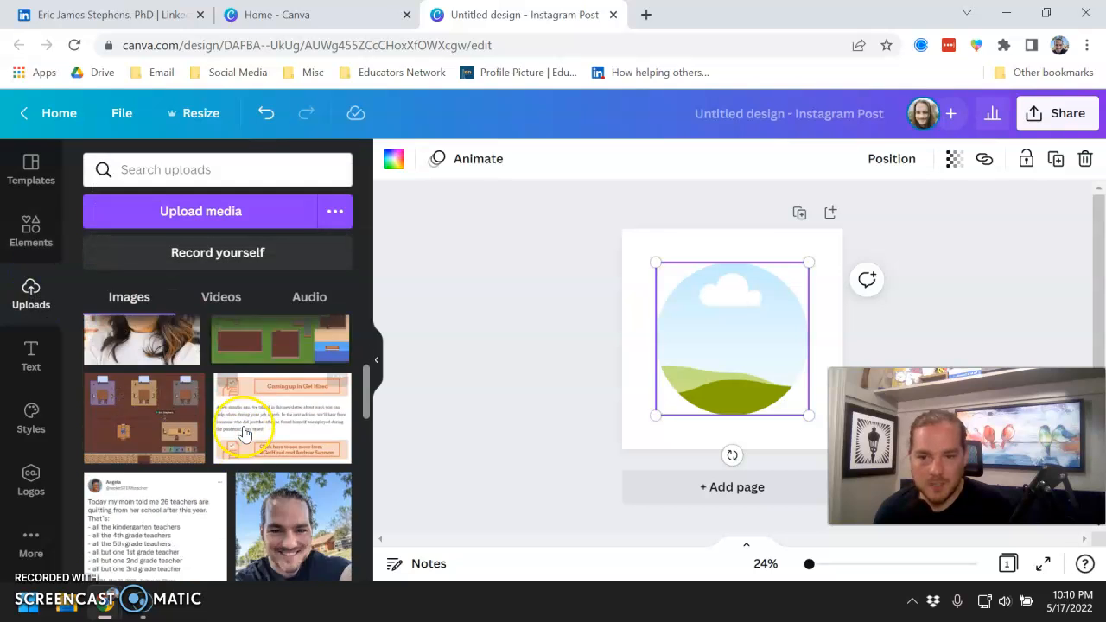
scroll(245, 432, "down", 2)
left_click_drag(272, 407, 734, 343)
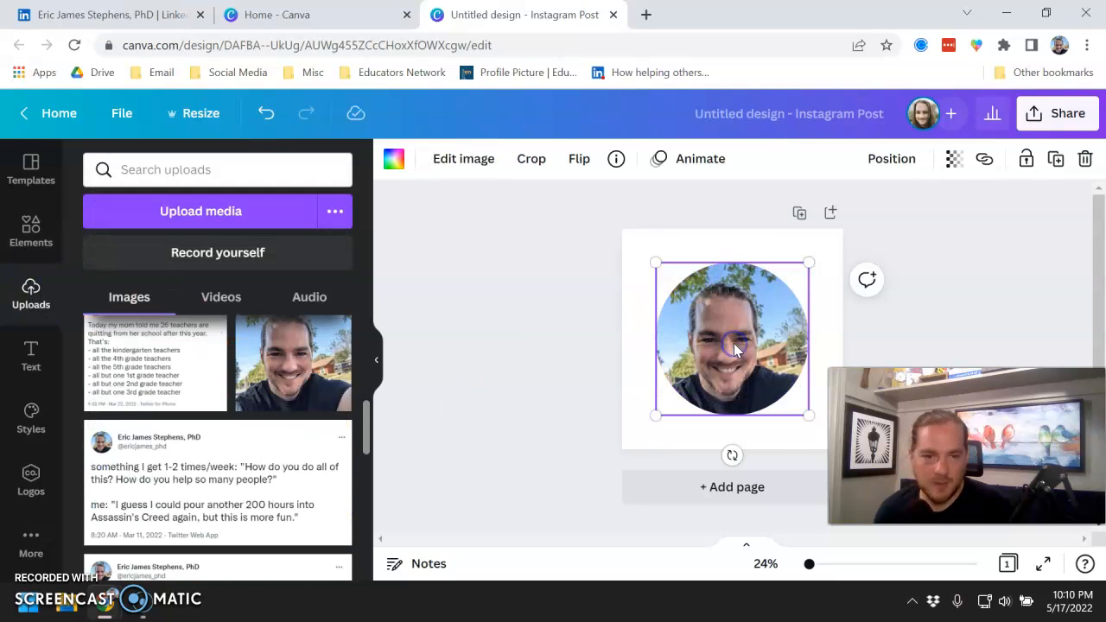
left_click(991, 279)
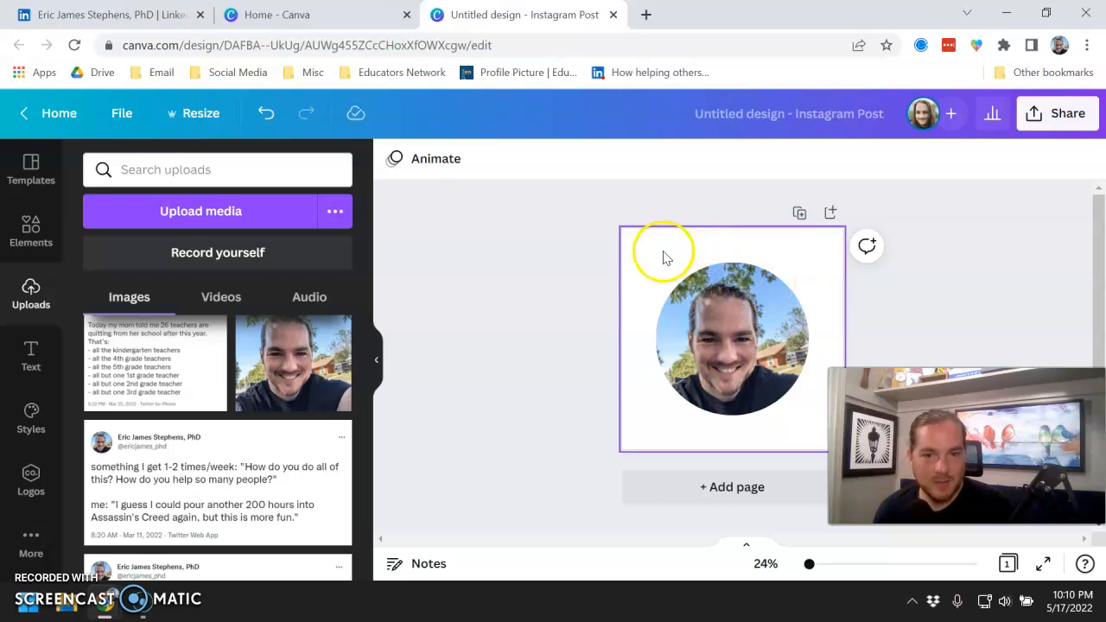
- Set the page background behind the portrait to the dark blue color 144e70
left_click(628, 237)
left_click(393, 159)
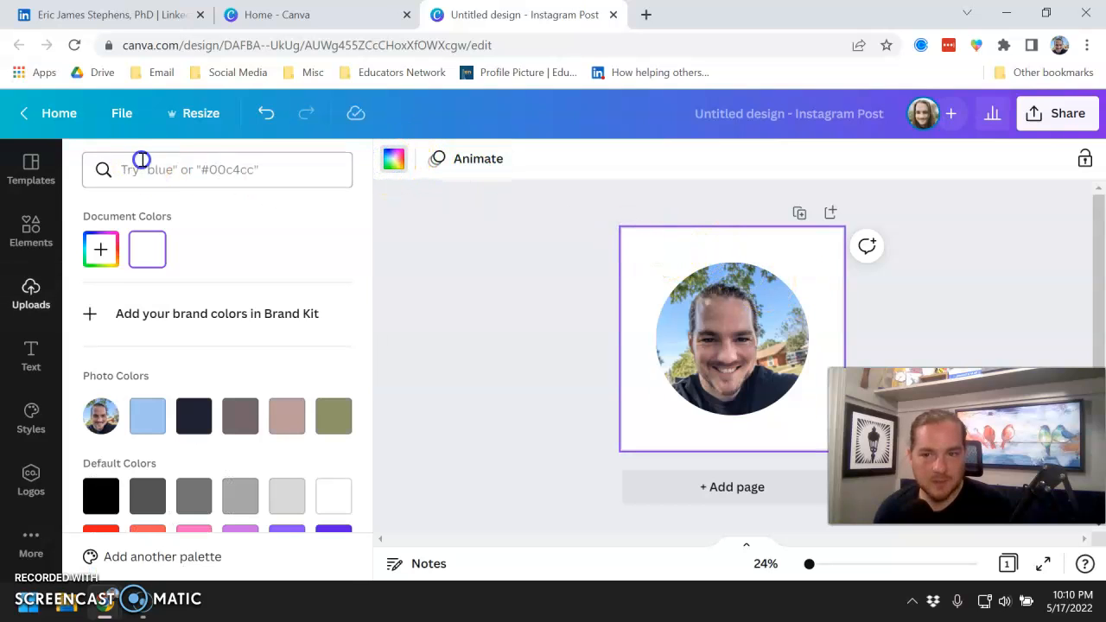
left_click(141, 160)
type("144e")
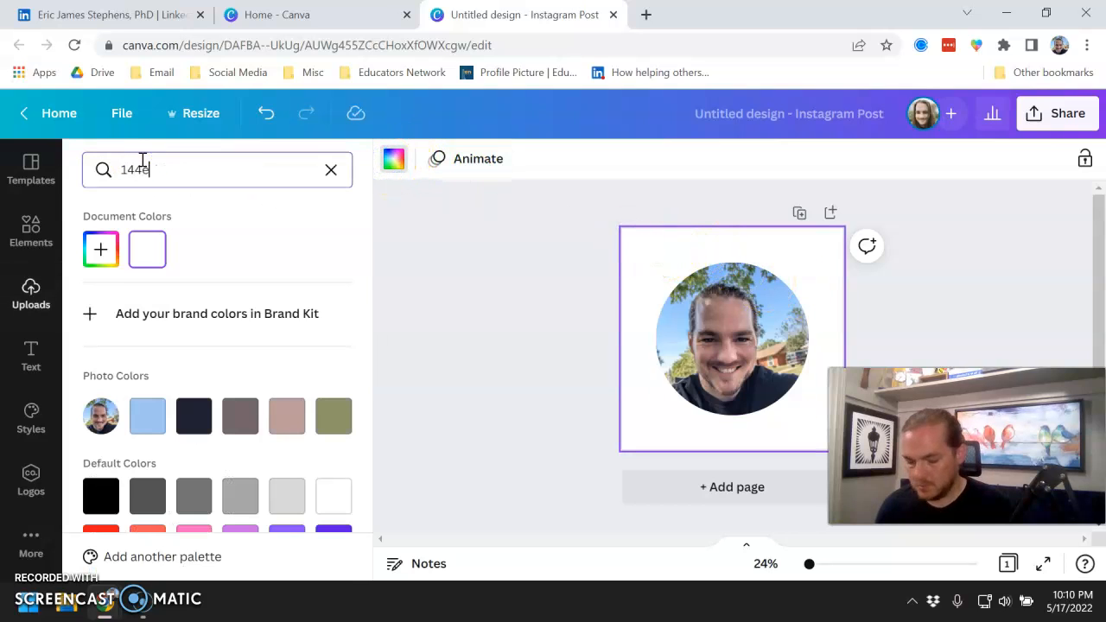
type("70")
left_click(101, 249)
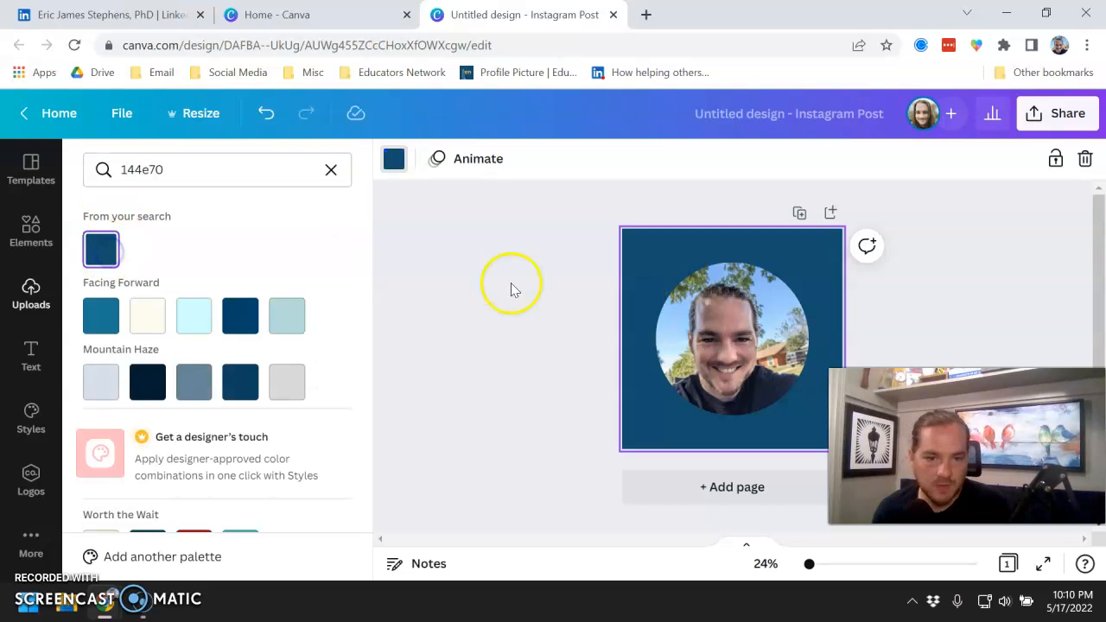
left_click(511, 282)
- Download the profile picture design as a JPG file
left_click(1056, 113)
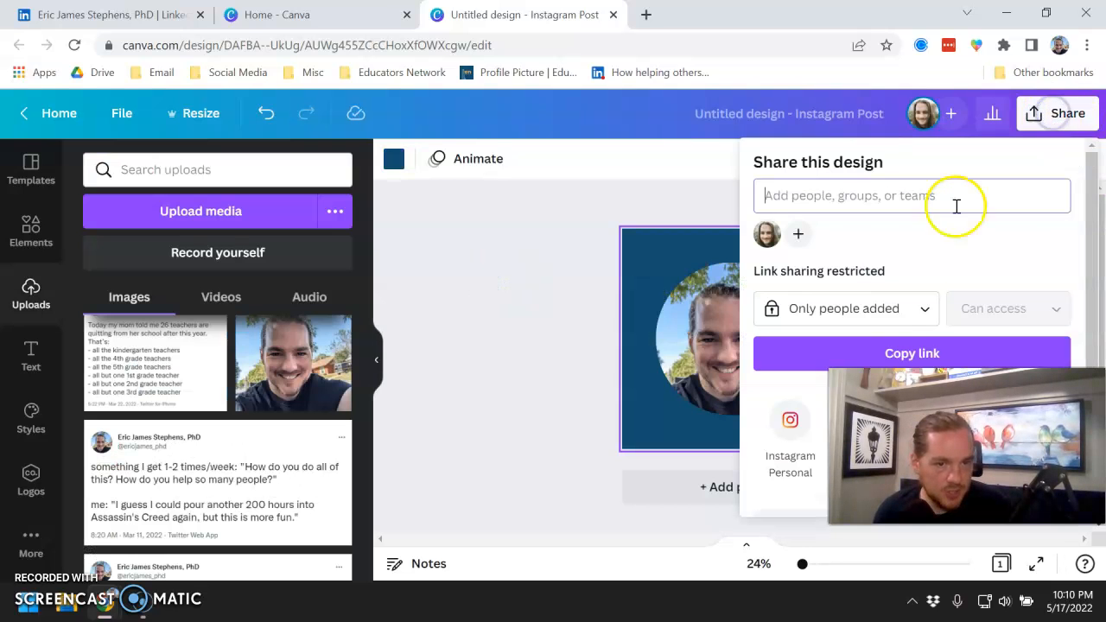
left_click(920, 433)
left_click_drag(920, 433, 499, 221)
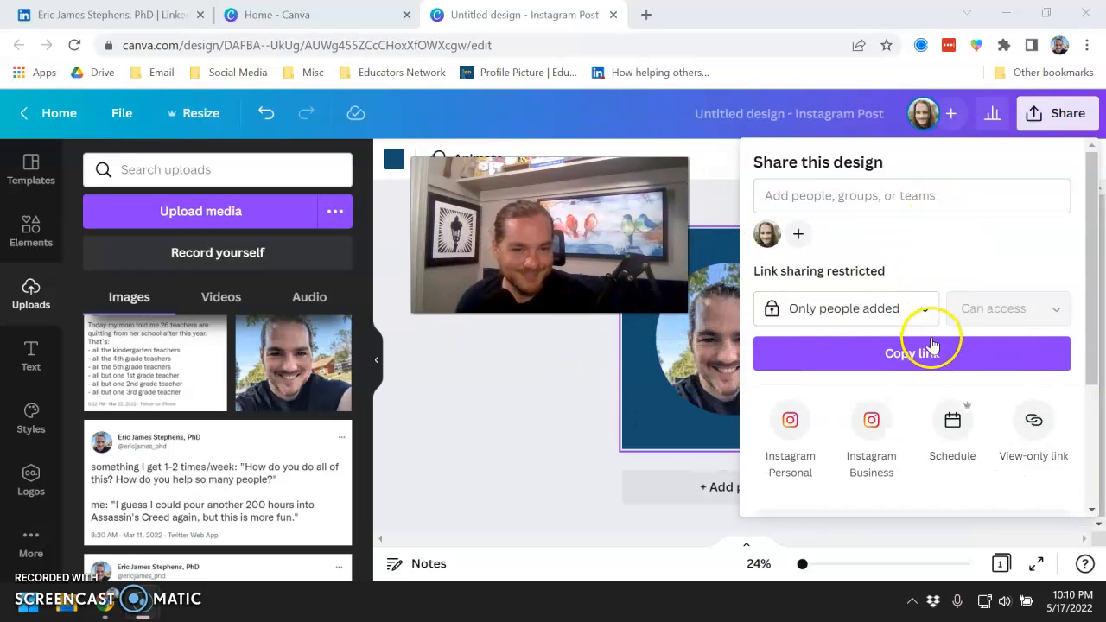
scroll(926, 334, "down", 1)
scroll(914, 375, "down", 1)
left_click(831, 346)
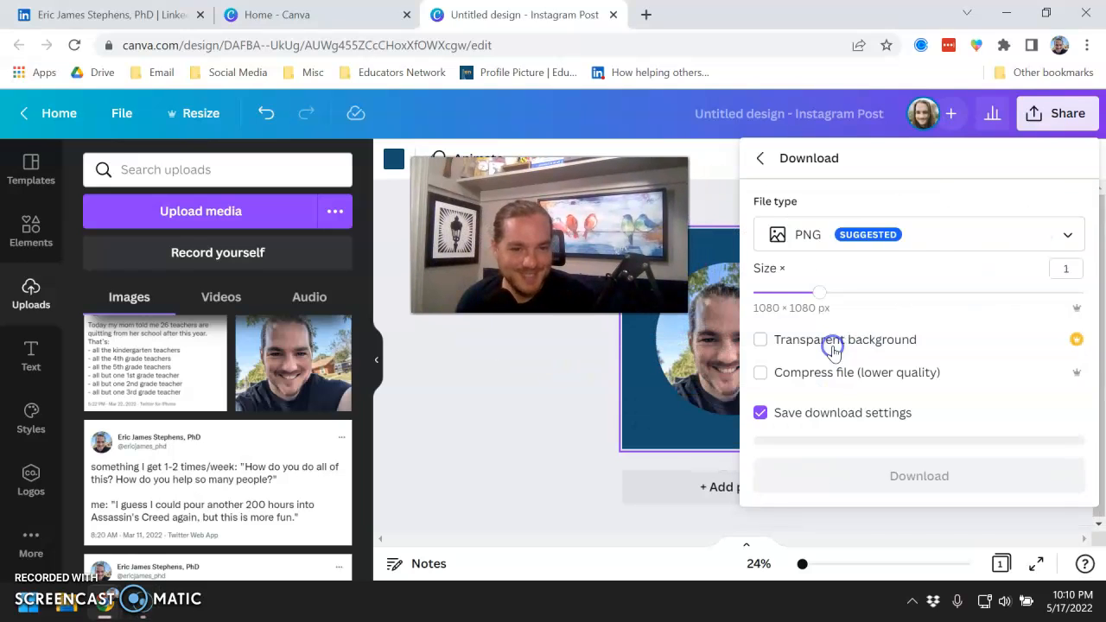
left_click(819, 247)
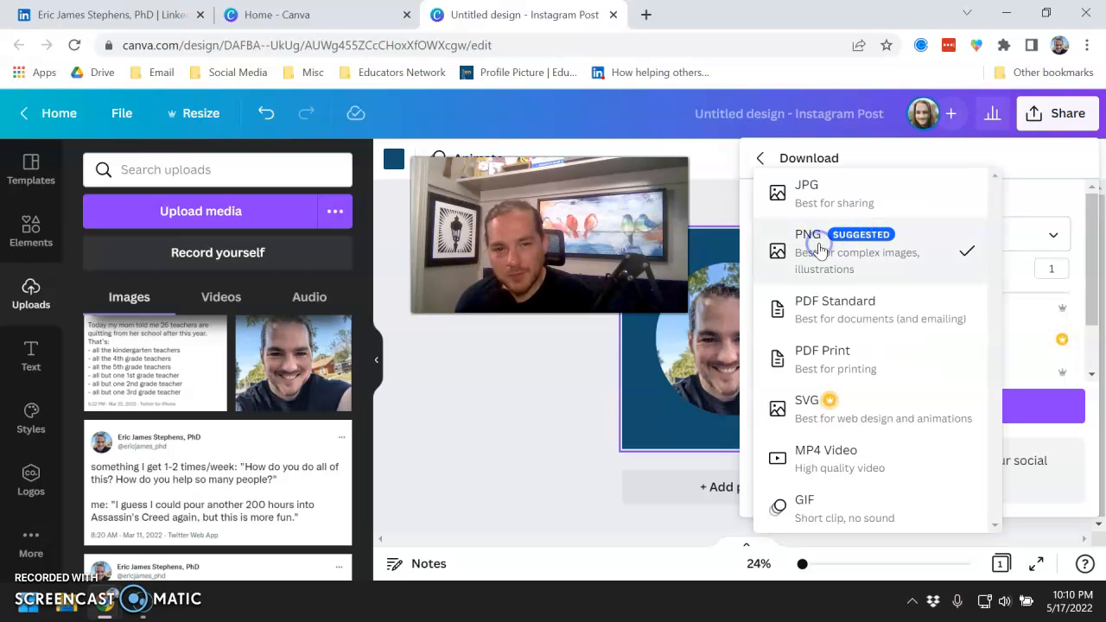
left_click(832, 186)
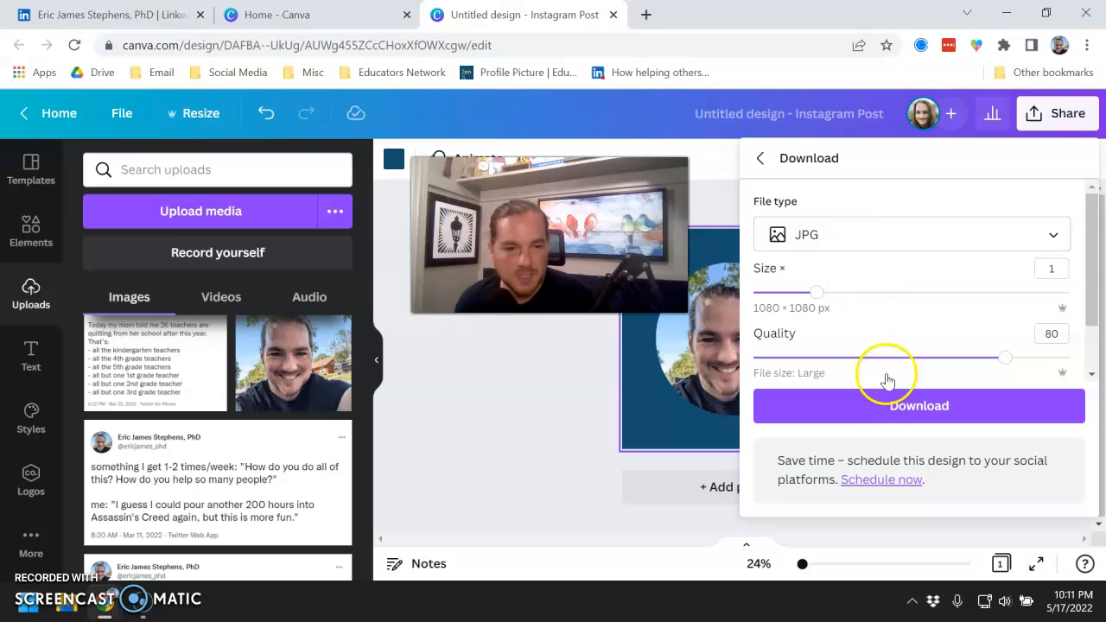
left_click(911, 406)
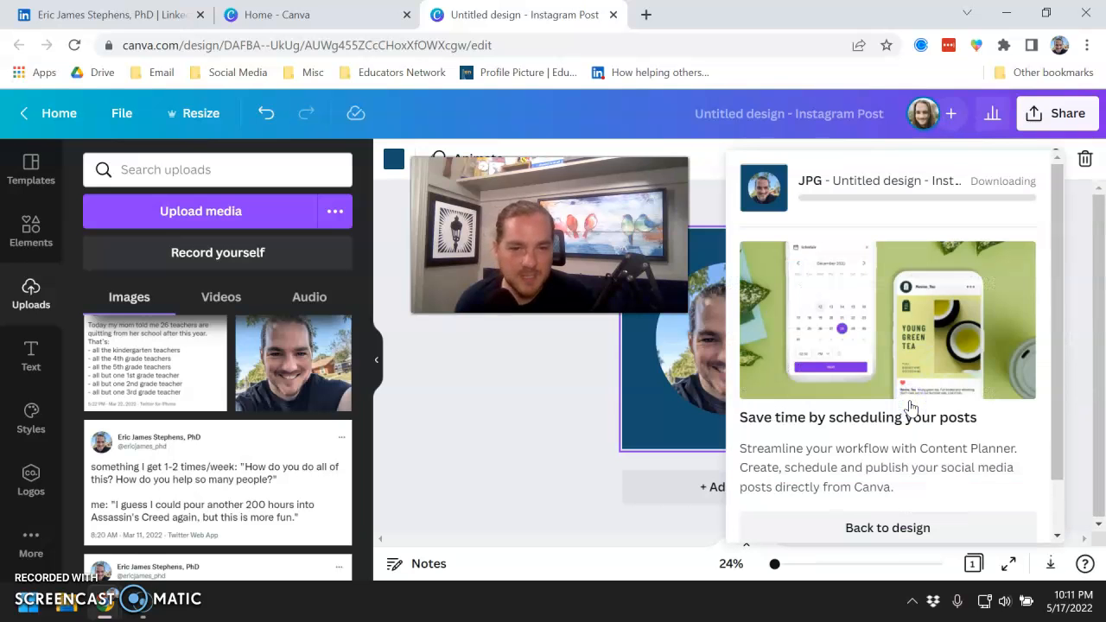
scroll(910, 423, "down", 1)
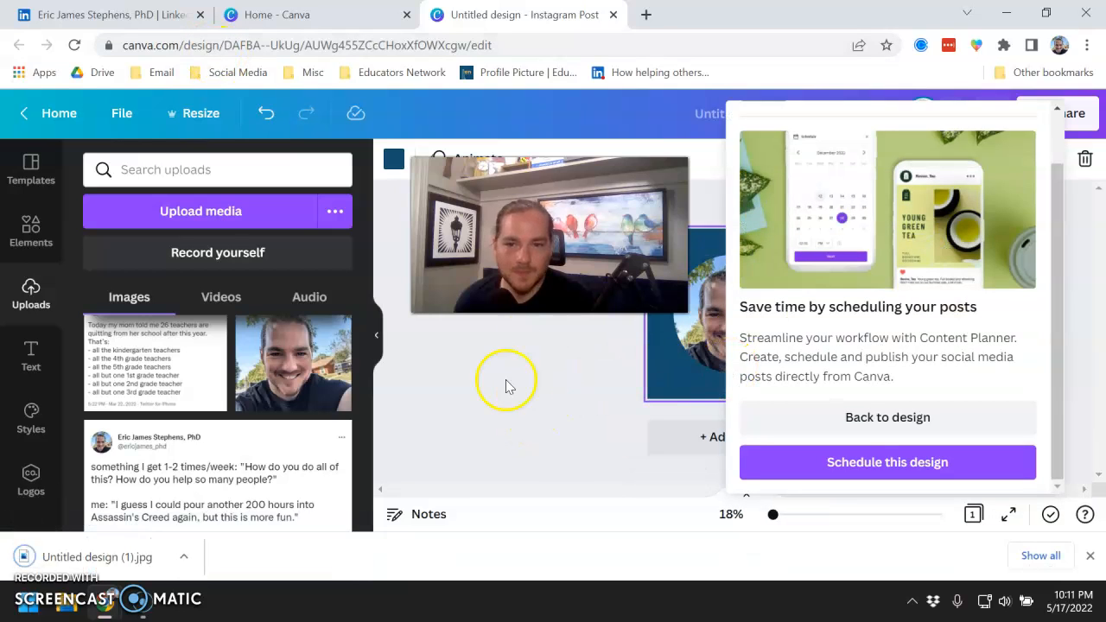
- Return to the Canva home page, search the design types for "linkedin back" and create a blank LinkedIn Banner design
left_click(29, 117)
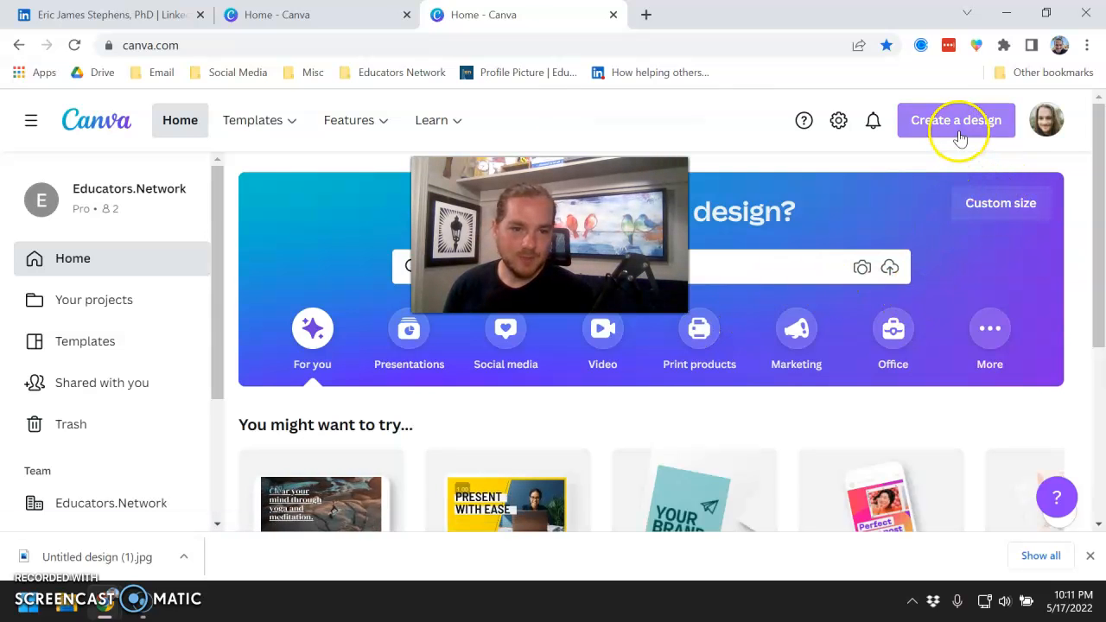
left_click(961, 120)
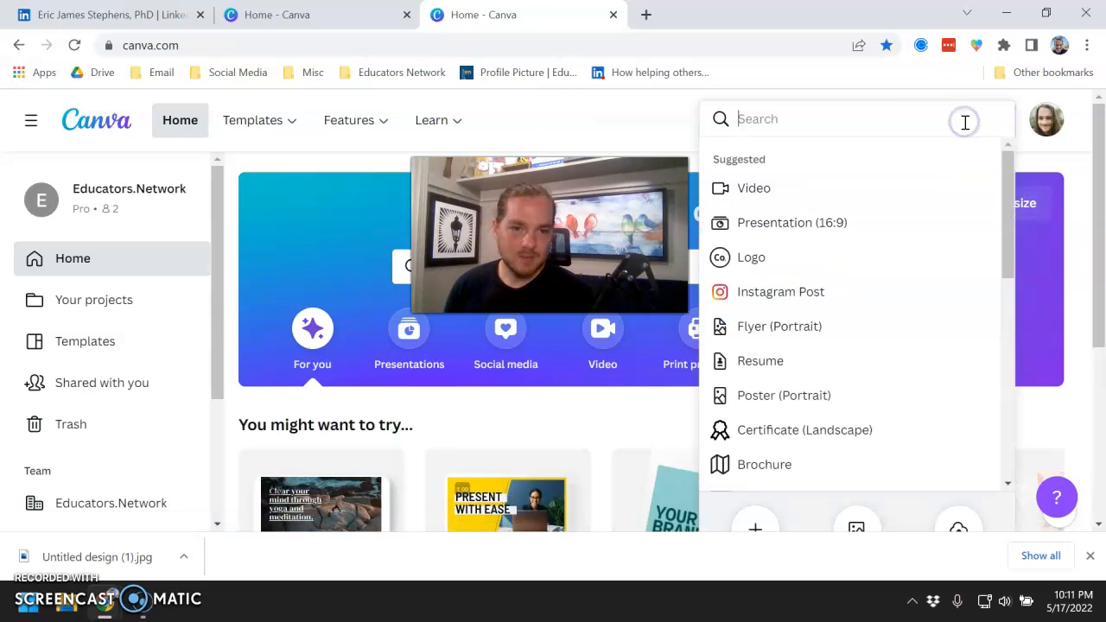
type("linkedin pro")
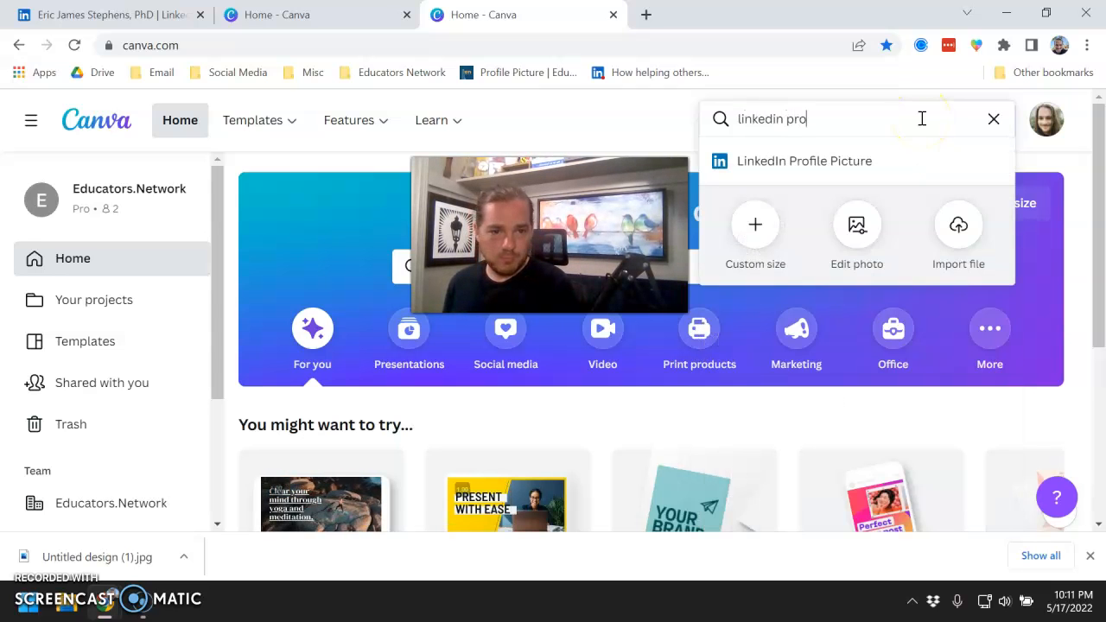
key("BackSpace")
key("BackSpace")
key("BackSpace")
type("back")
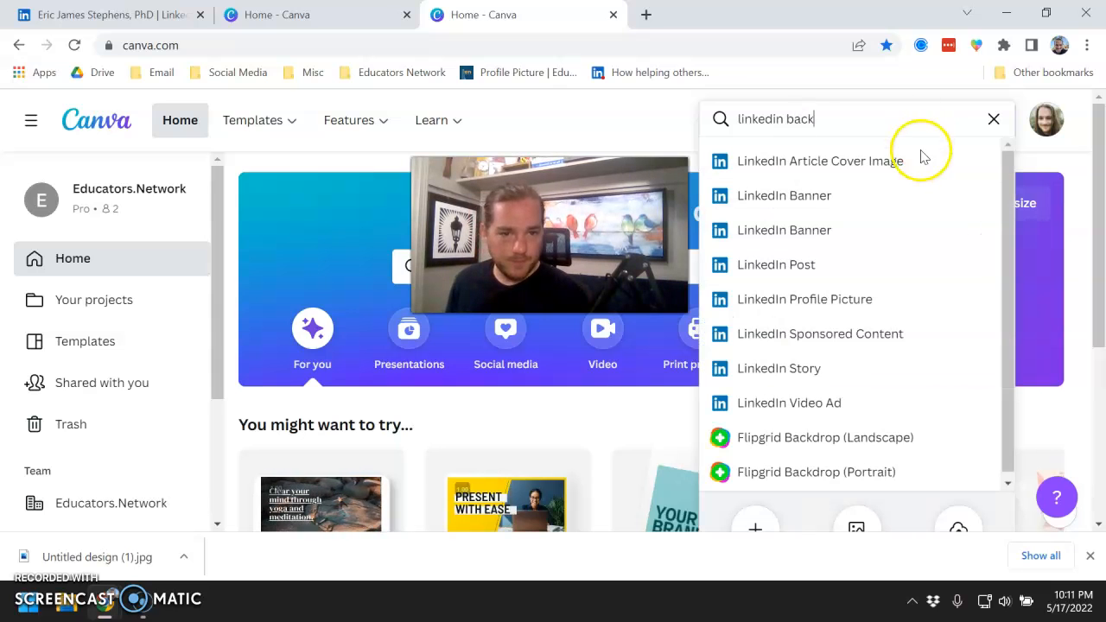
left_click(919, 233)
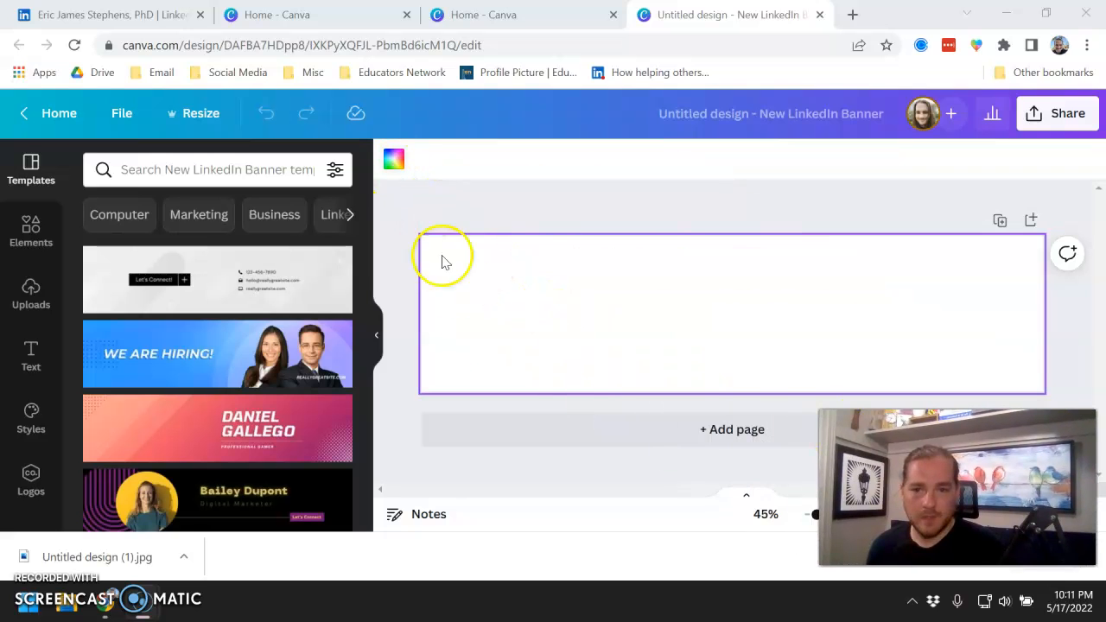
- Set the banner's background to the orange color ffb159
left_click(393, 159)
left_click(130, 162)
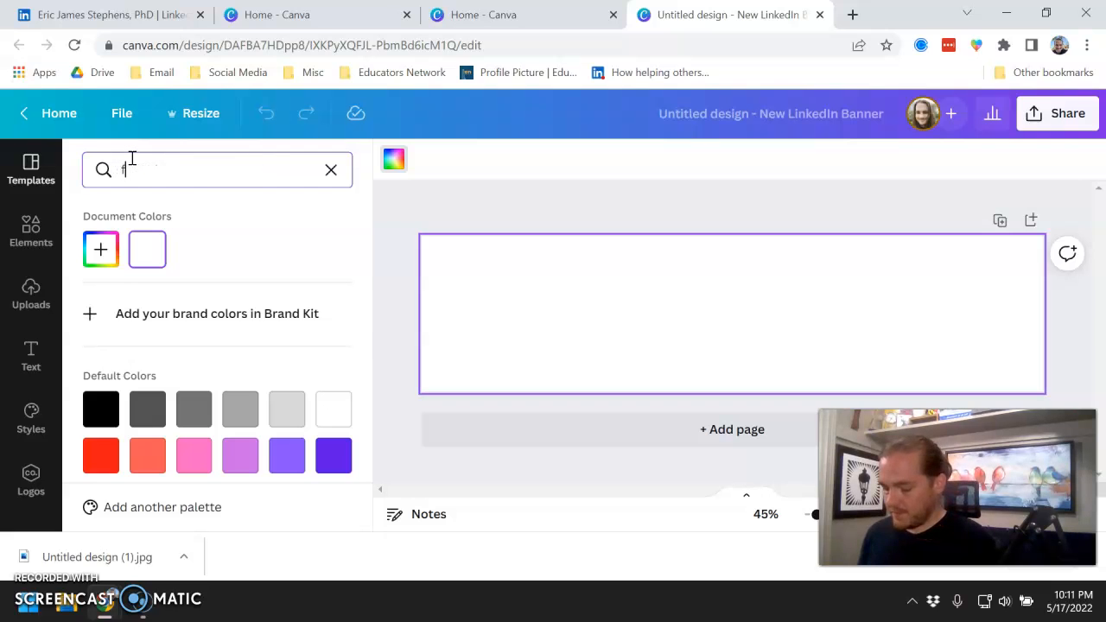
type("ffb159")
key("Return")
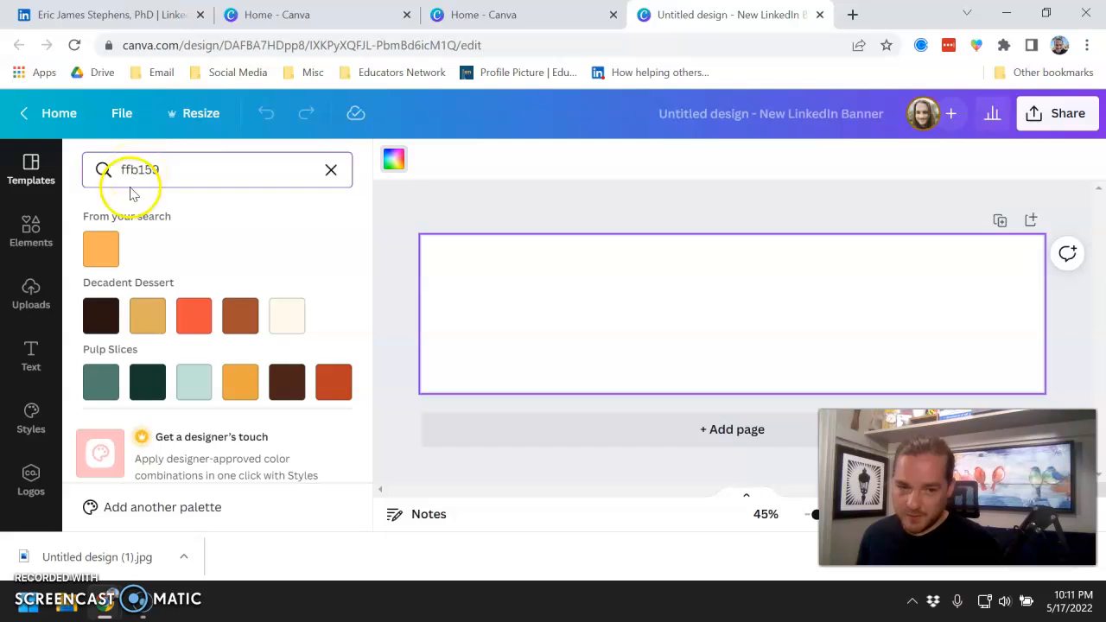
left_click(93, 257)
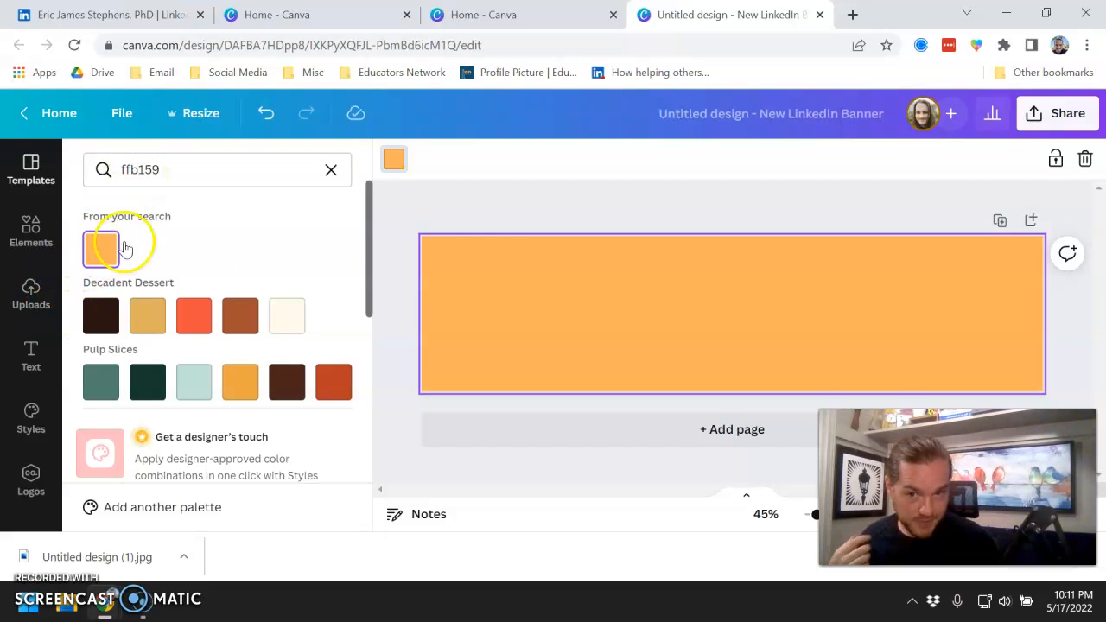
left_click(525, 190)
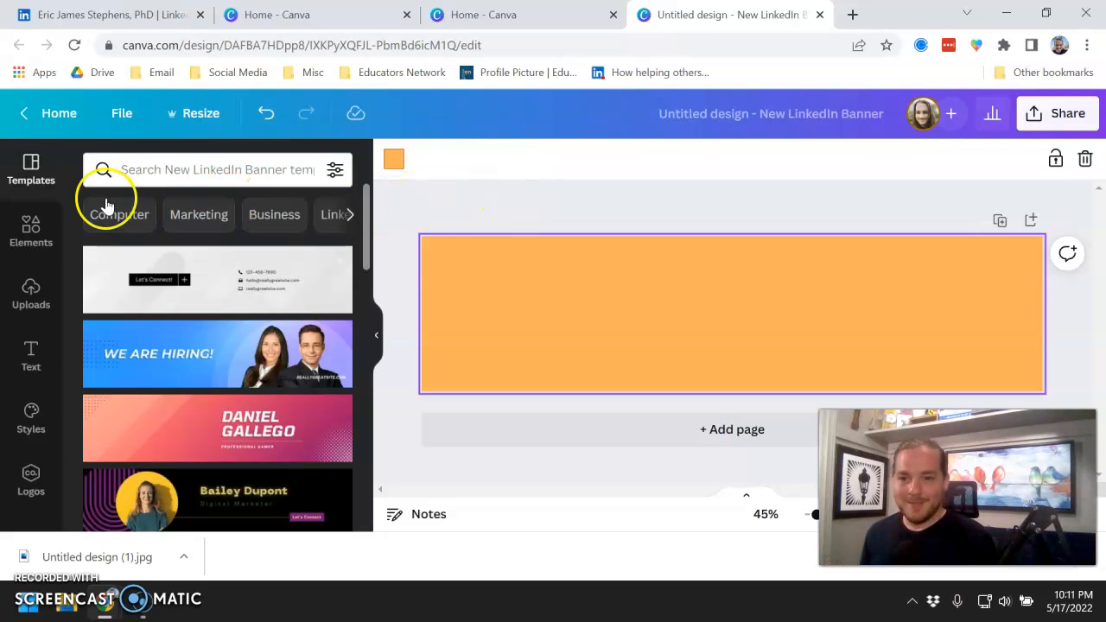
- Add a heading to the banner with a "Hi, I'm" first-name greeting and a second line reading "I love operations management!"
left_click(35, 223)
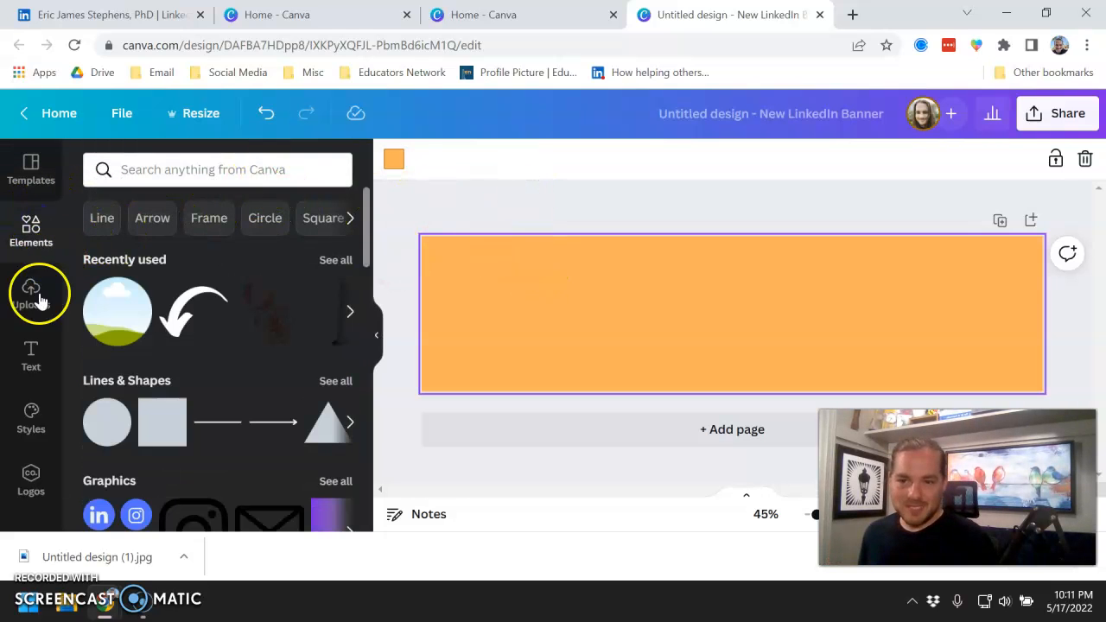
left_click(30, 353)
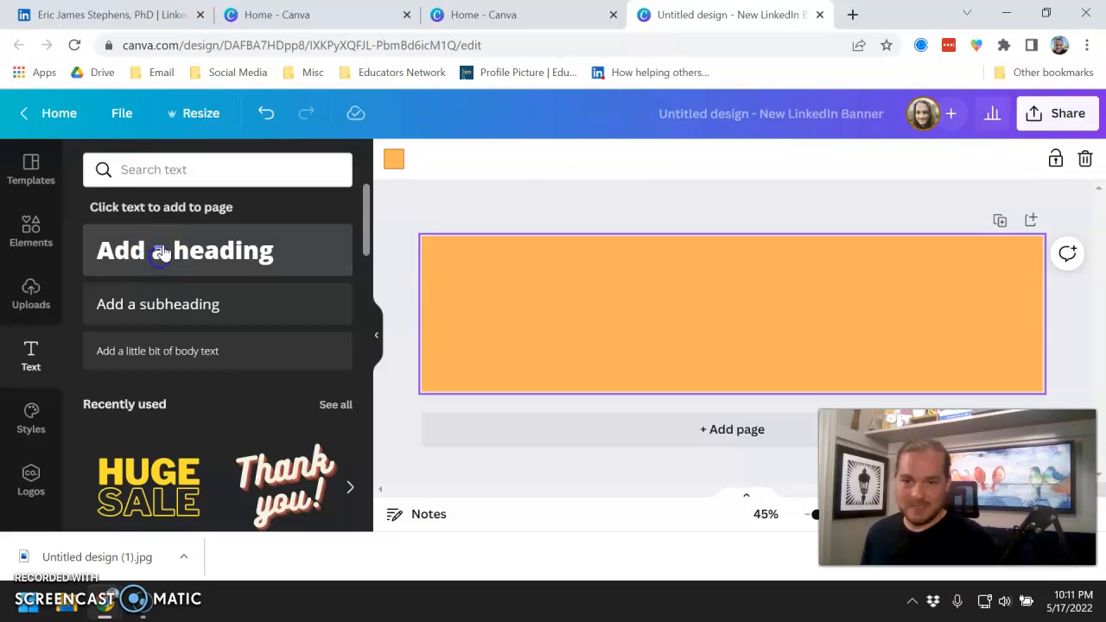
left_click(161, 252)
type("Hi")
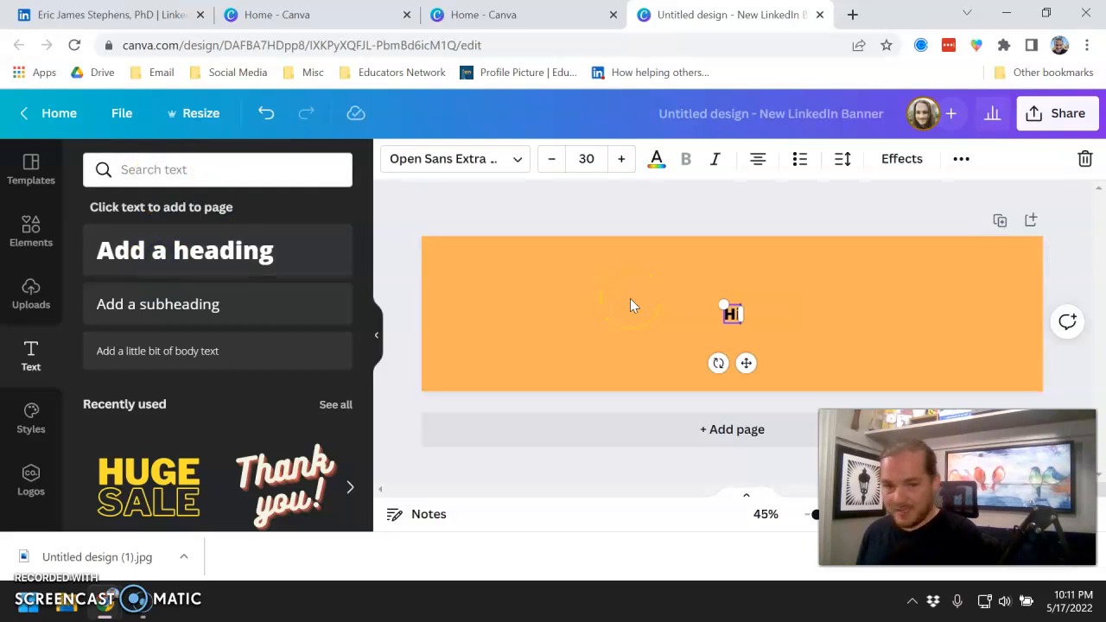
type(", I'm")
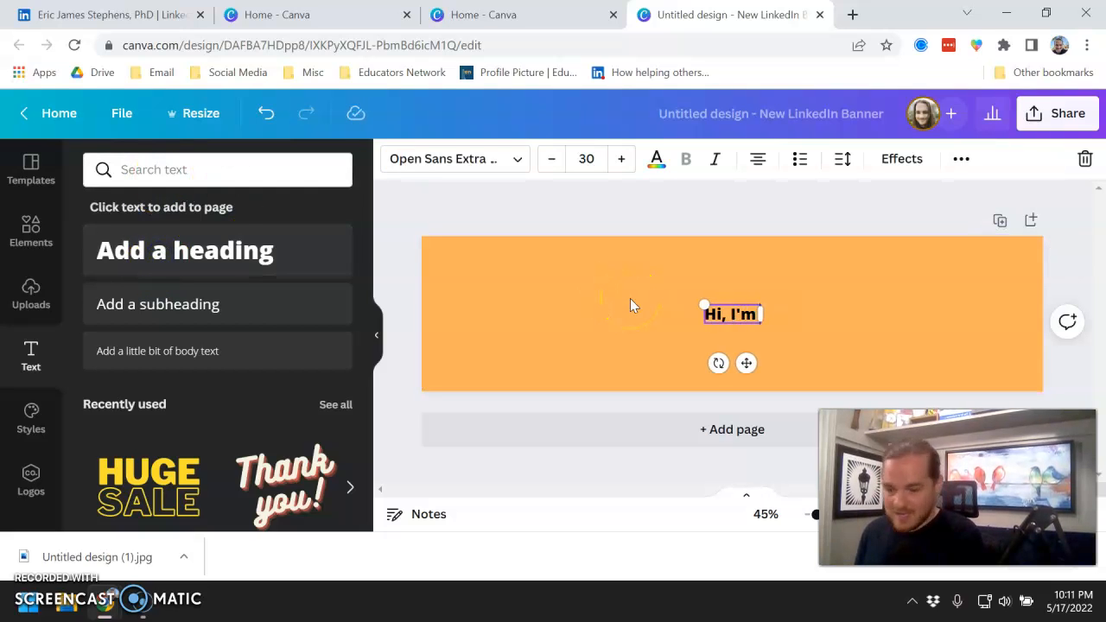
type(" Eric.")
key("Return")
type("I love op")
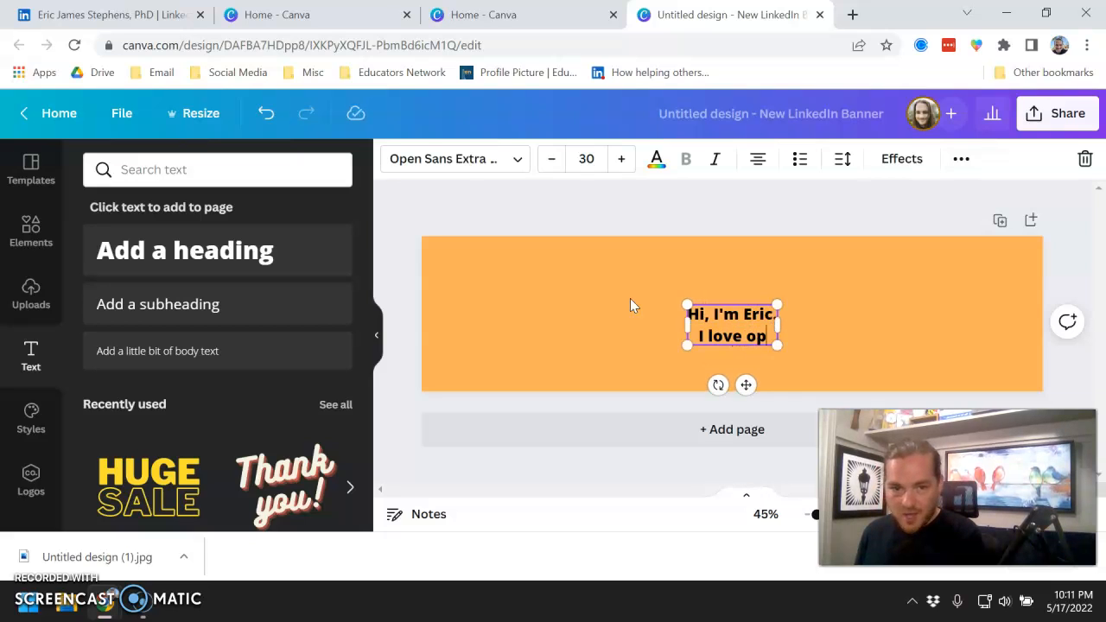
type("erations")
type(" manage")
type("ment")
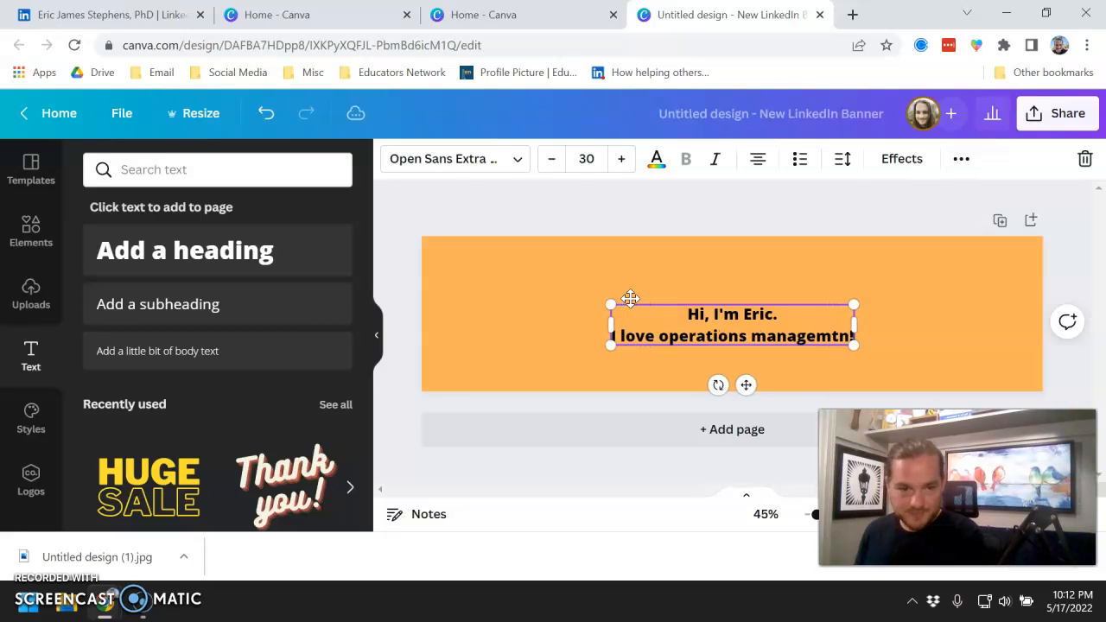
type("!")
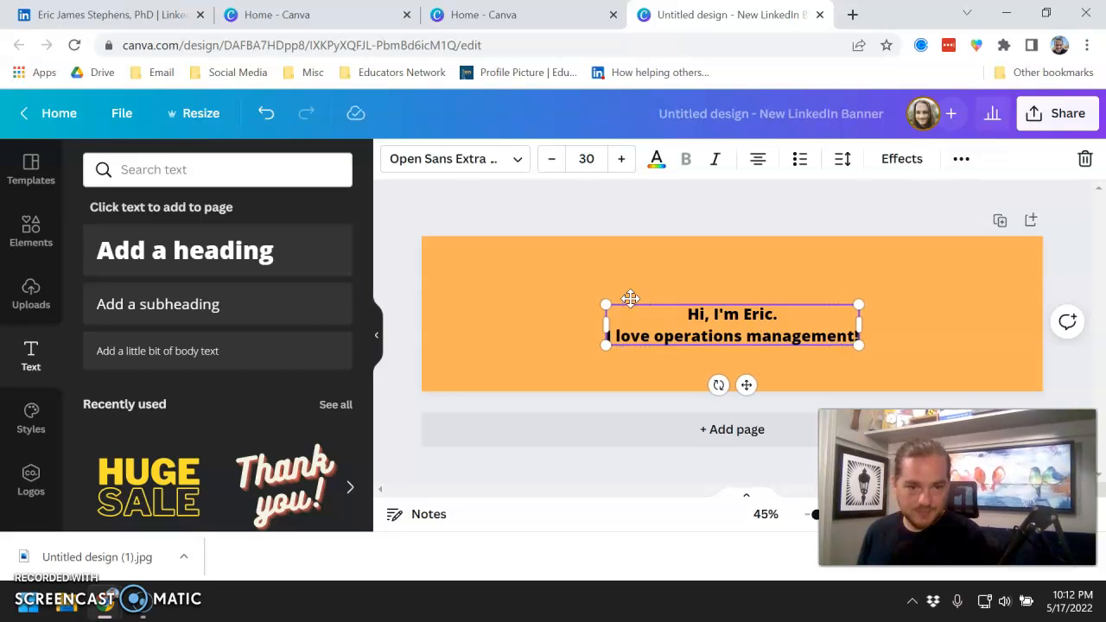
- Narrow the heading's text box so the text wraps onto three lines, and set its font to League Spartan
left_click_drag(862, 323, 773, 346)
type(".")
key("ctrl+a")
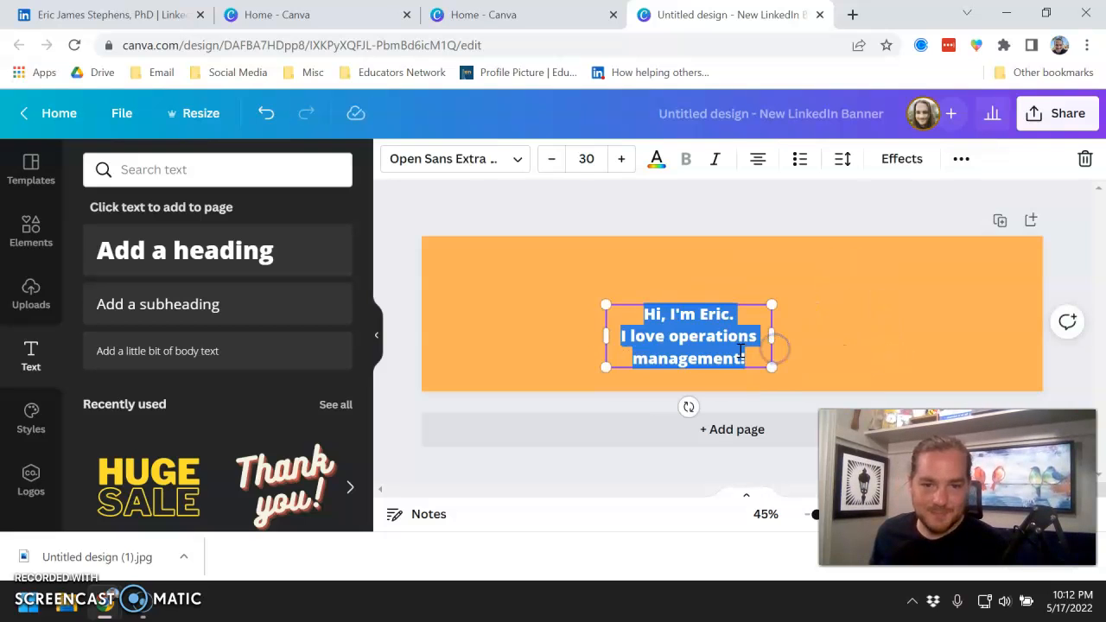
left_click(517, 163)
left_click(156, 289)
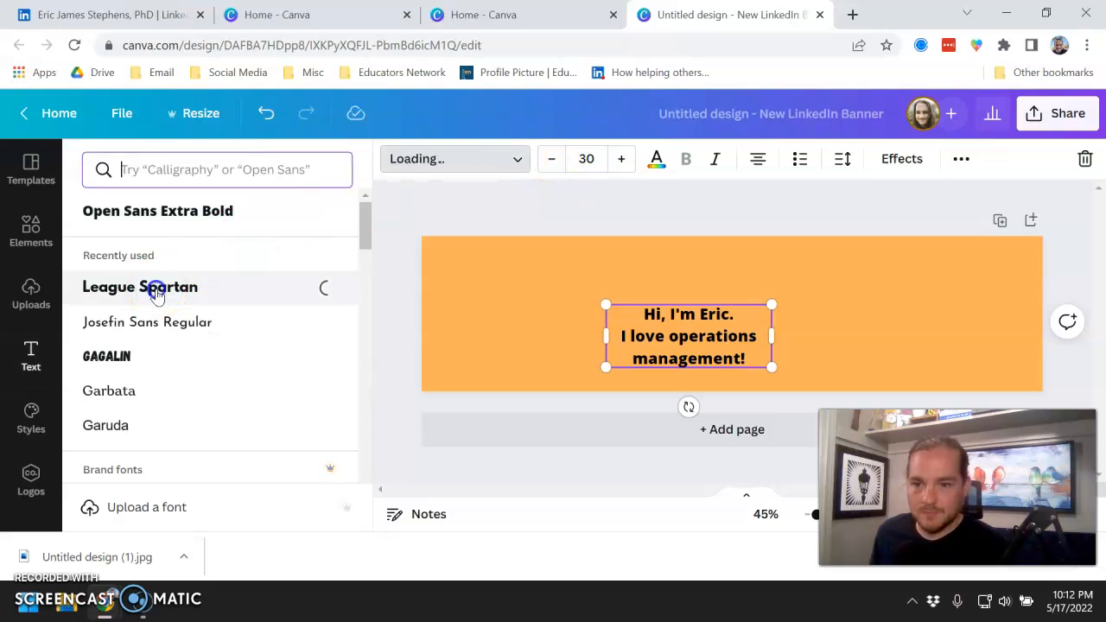
left_click(461, 198)
- Try the cream color fffaeb on the heading text
left_click(657, 158)
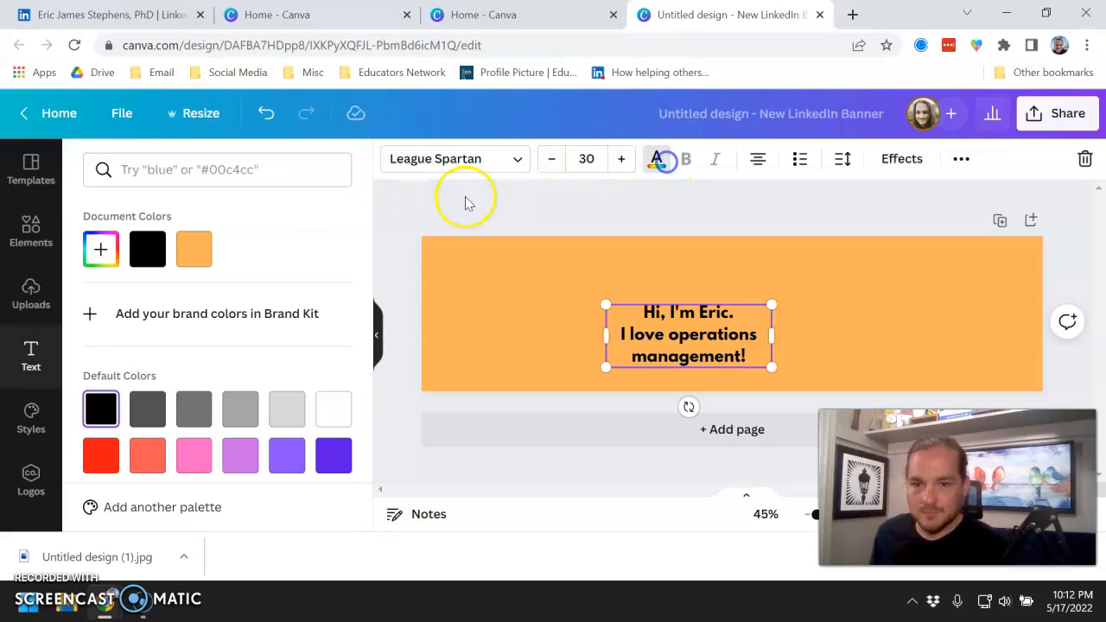
left_click(176, 168)
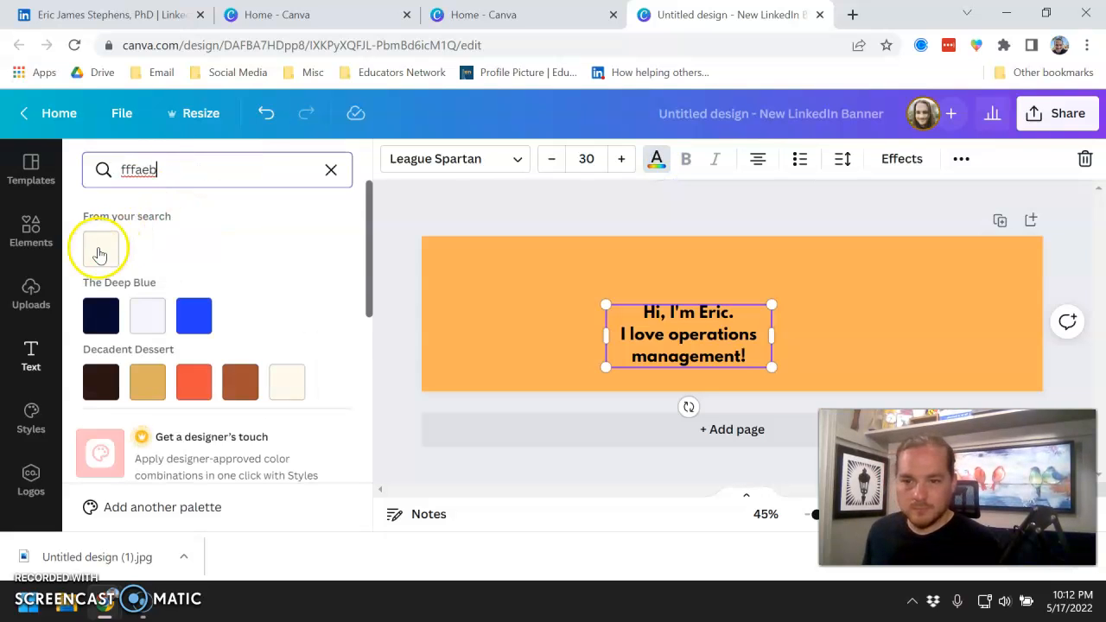
left_click(100, 249)
- Set the color of the whole heading text to the dark blue 144e70
left_click(703, 309)
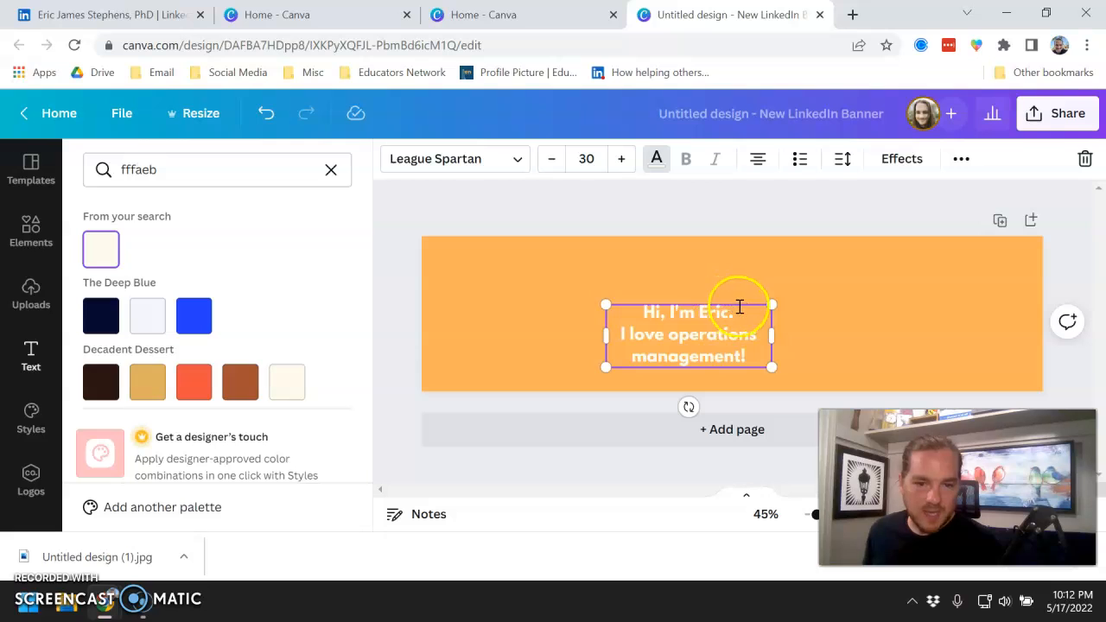
triple_click(727, 318)
key("ctrl+a")
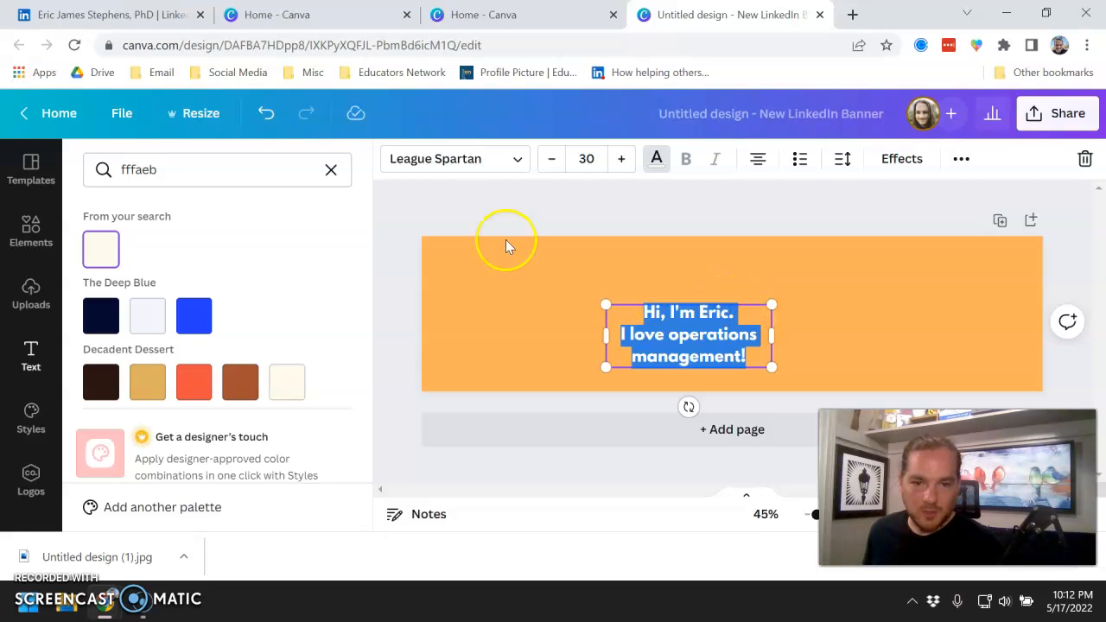
left_click(272, 173)
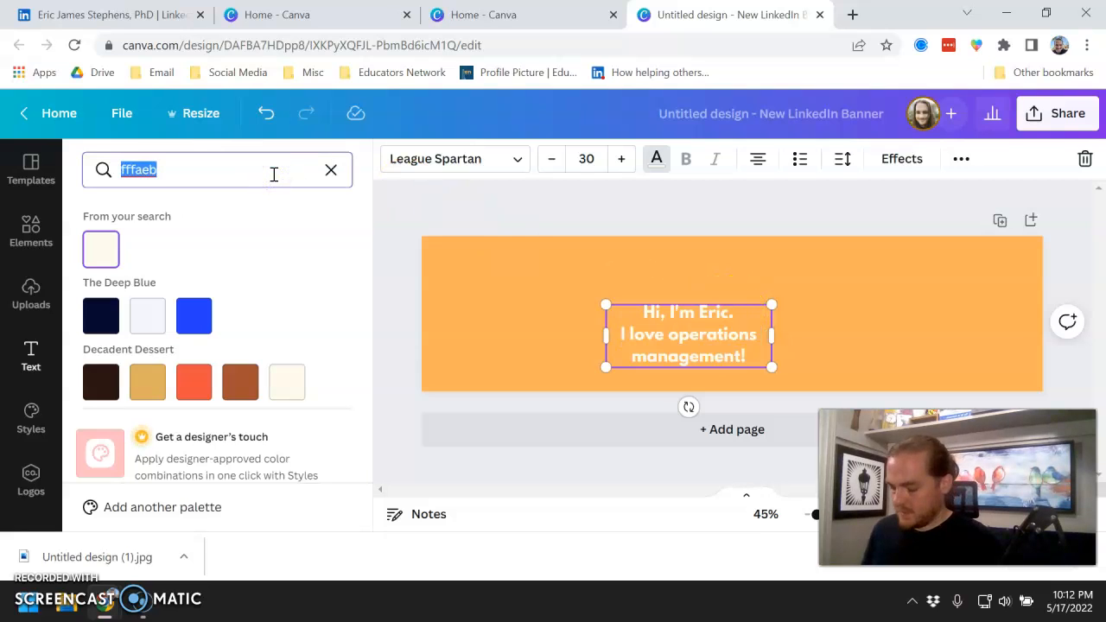
type("144e0")
key("BackSpace")
type("70")
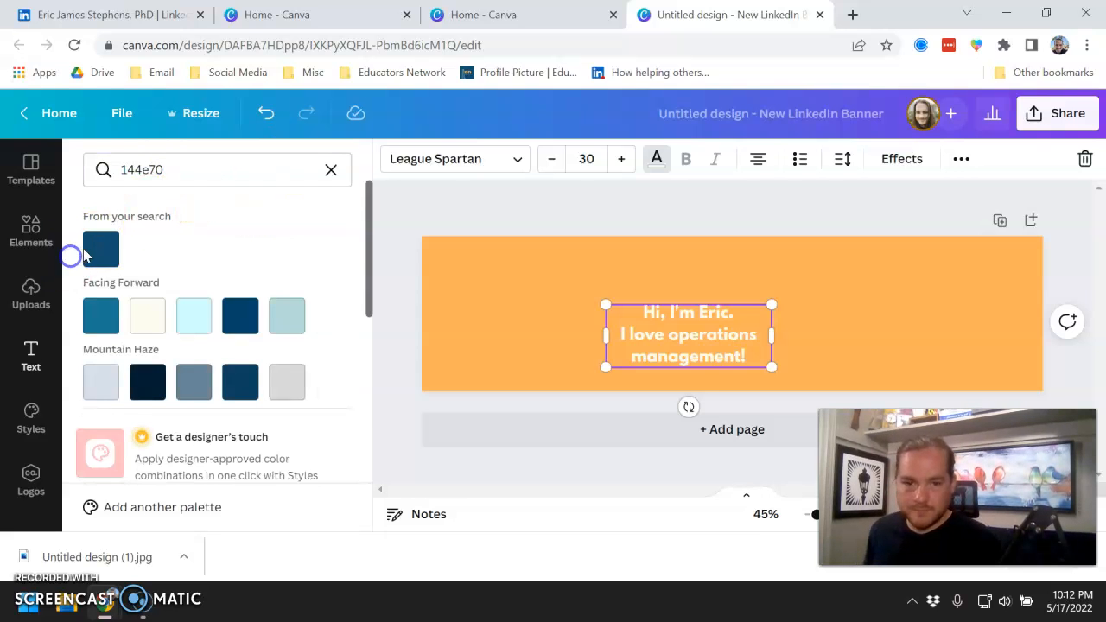
left_click(97, 249)
- Move the heading to the right side of the banner, vertically centered, and enlarge it to font size 42.5
left_click_drag(745, 300, 980, 277)
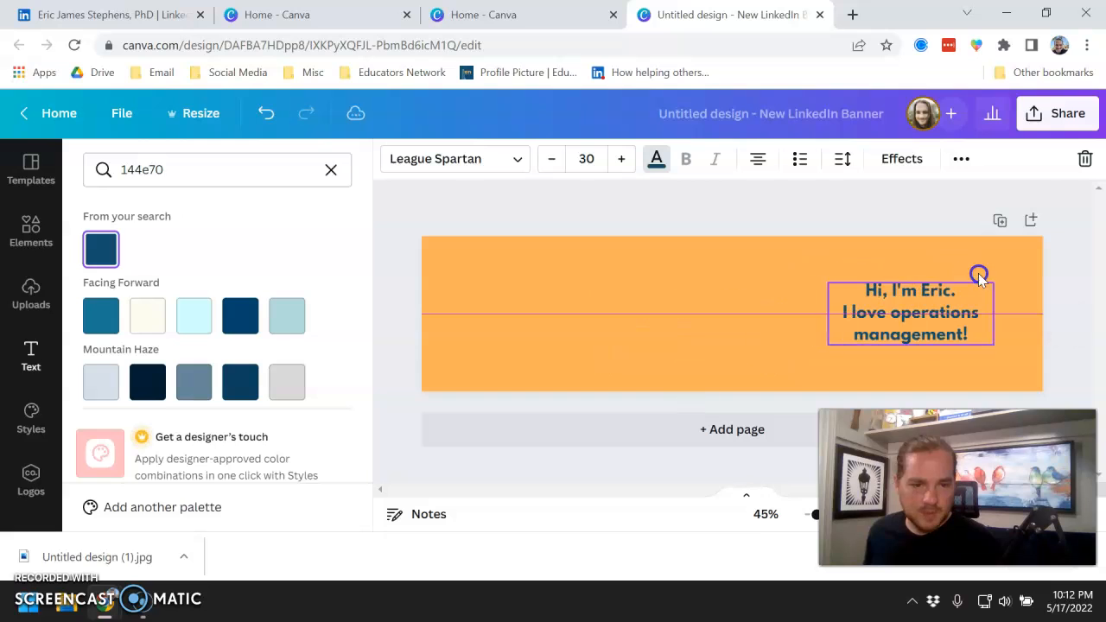
left_click_drag(850, 338, 790, 390)
left_click(936, 279)
left_click_drag(953, 275, 968, 273)
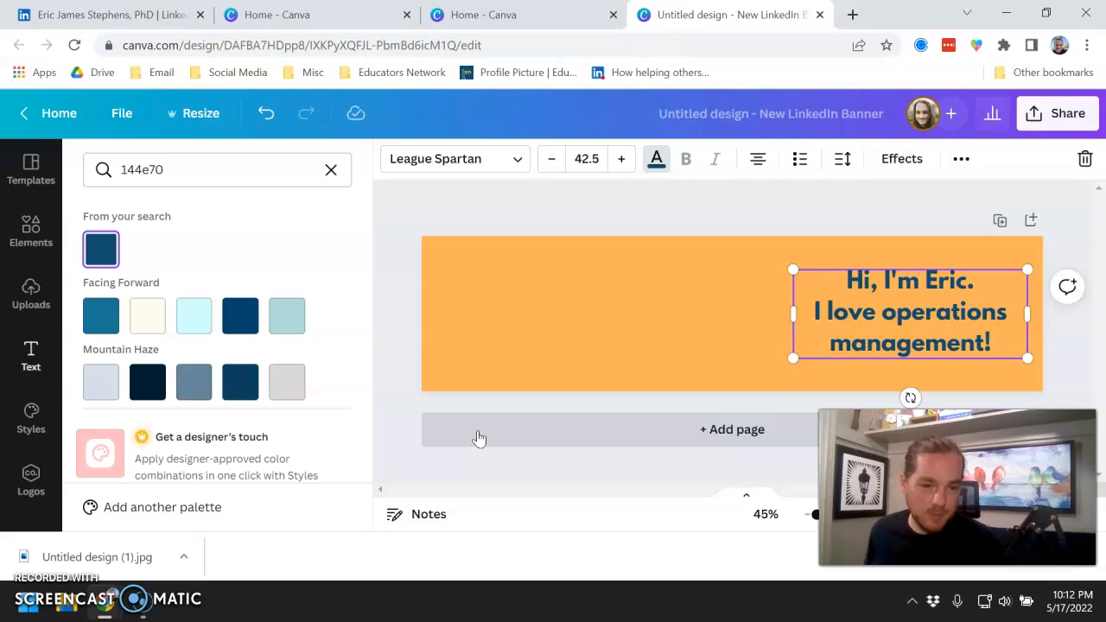
left_click(393, 197)
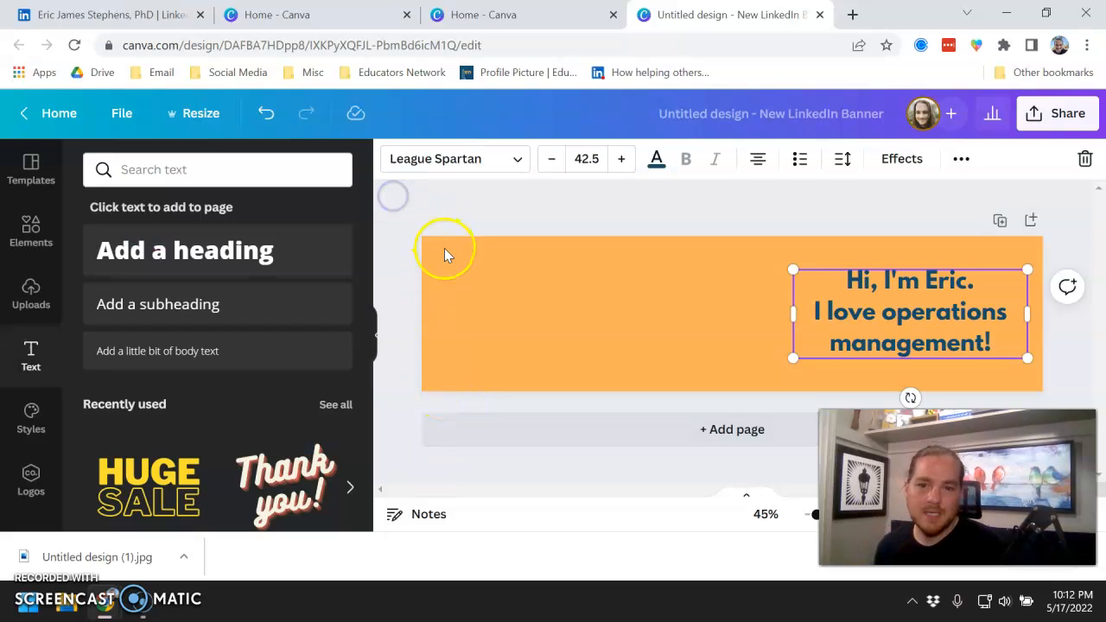
left_click(445, 250)
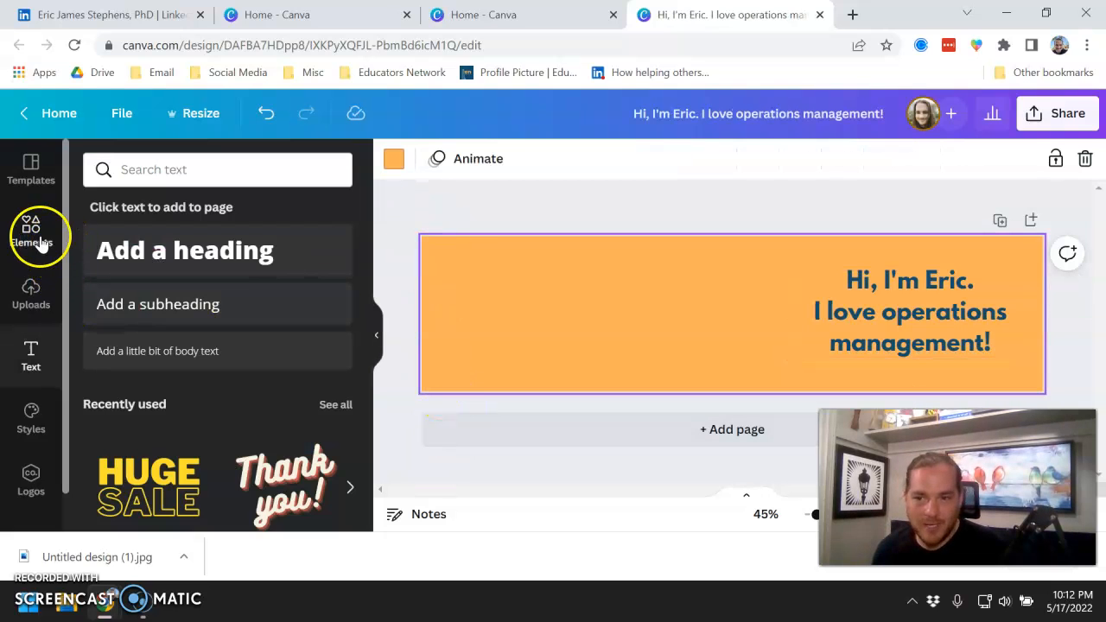
- Search the Canva elements for "txture"
left_click(115, 170)
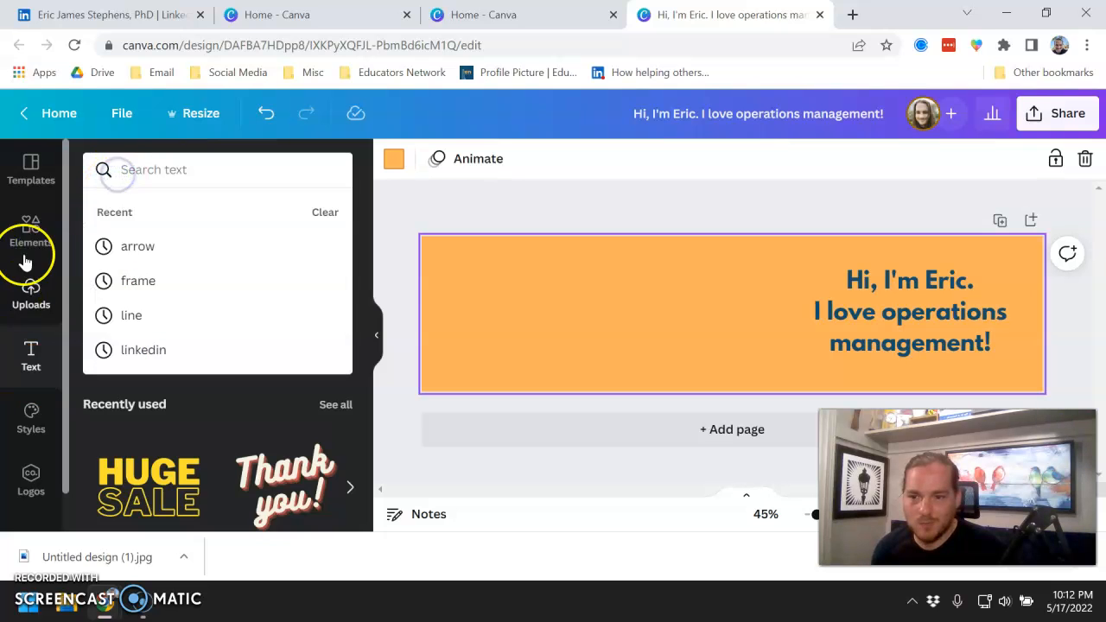
left_click(68, 222)
left_click(31, 294)
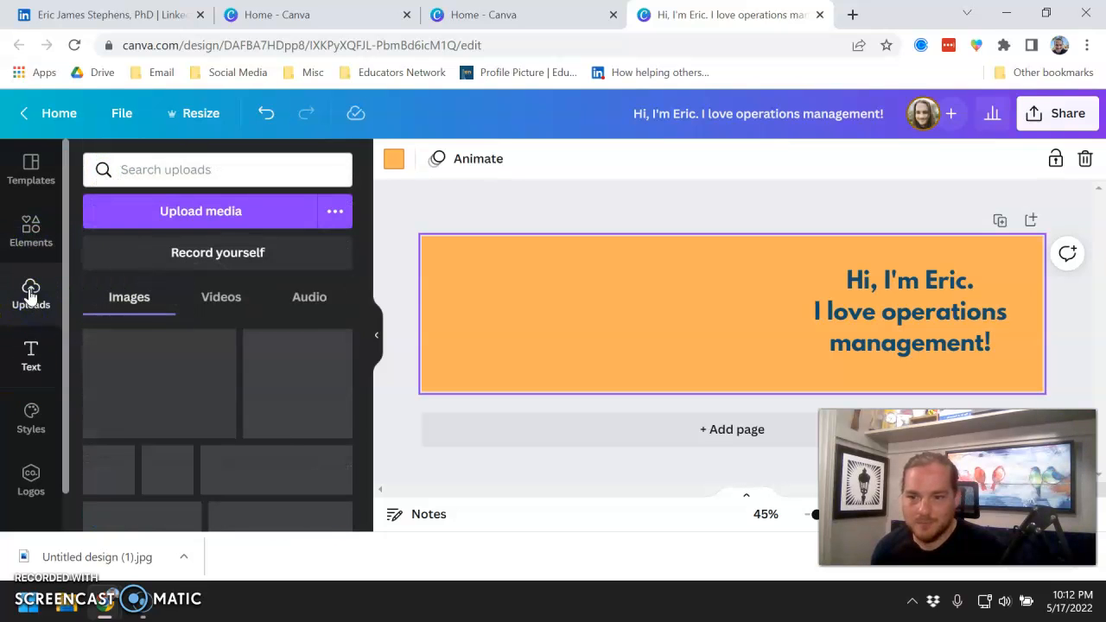
left_click(141, 161)
type("txture")
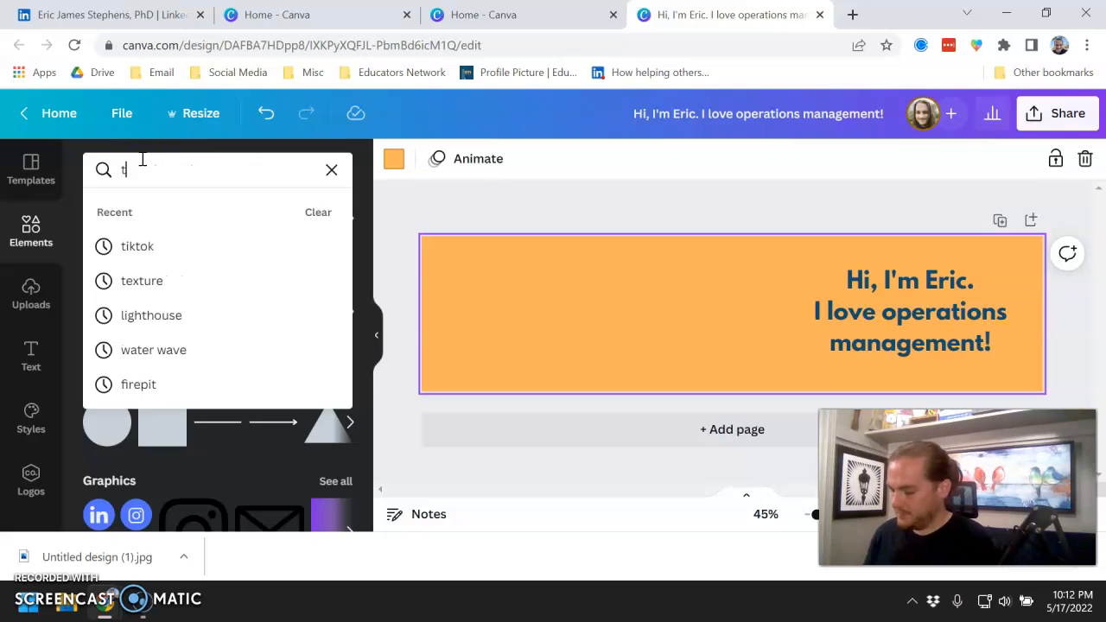
key("Return")
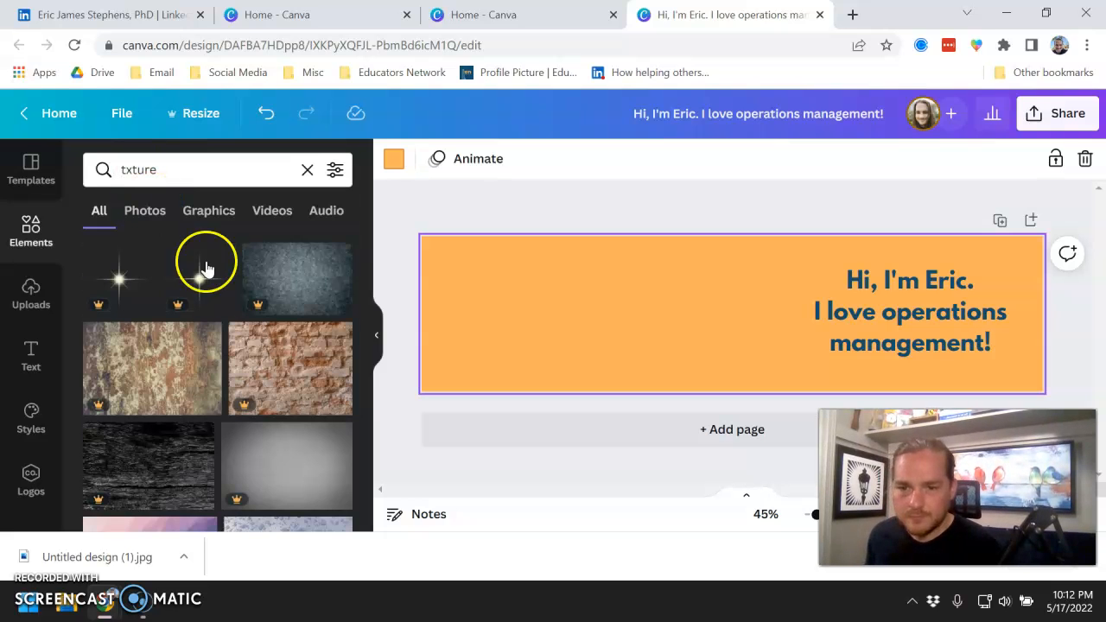
- Add the red brick wall photo to the banner, then enlarge and position it to cover the whole banner
left_click_drag(275, 383, 459, 295)
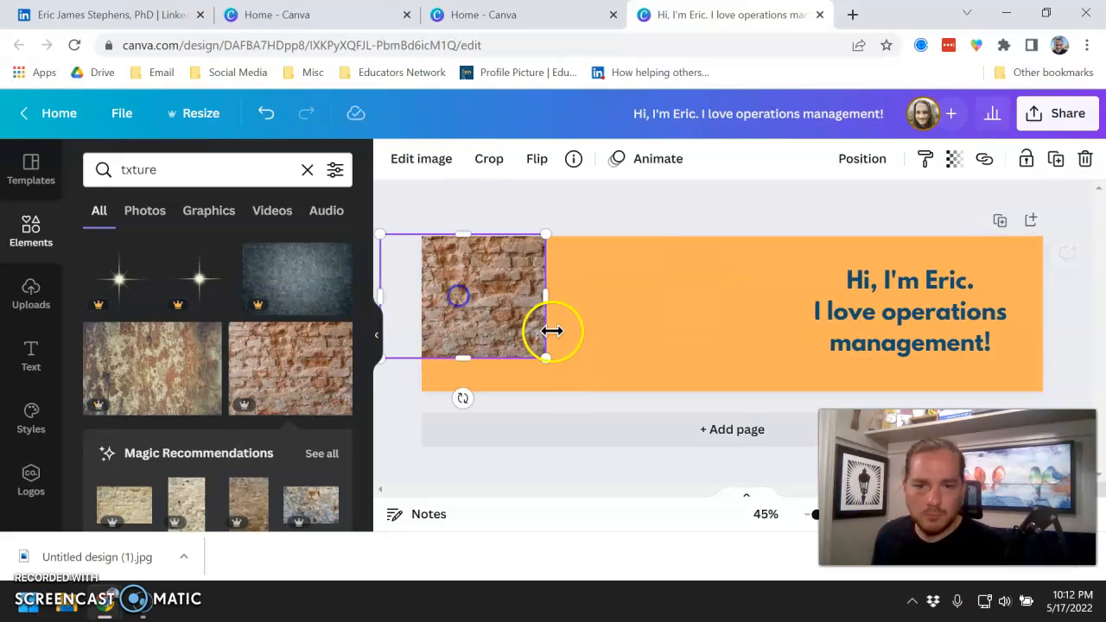
left_click_drag(545, 355, 1028, 406)
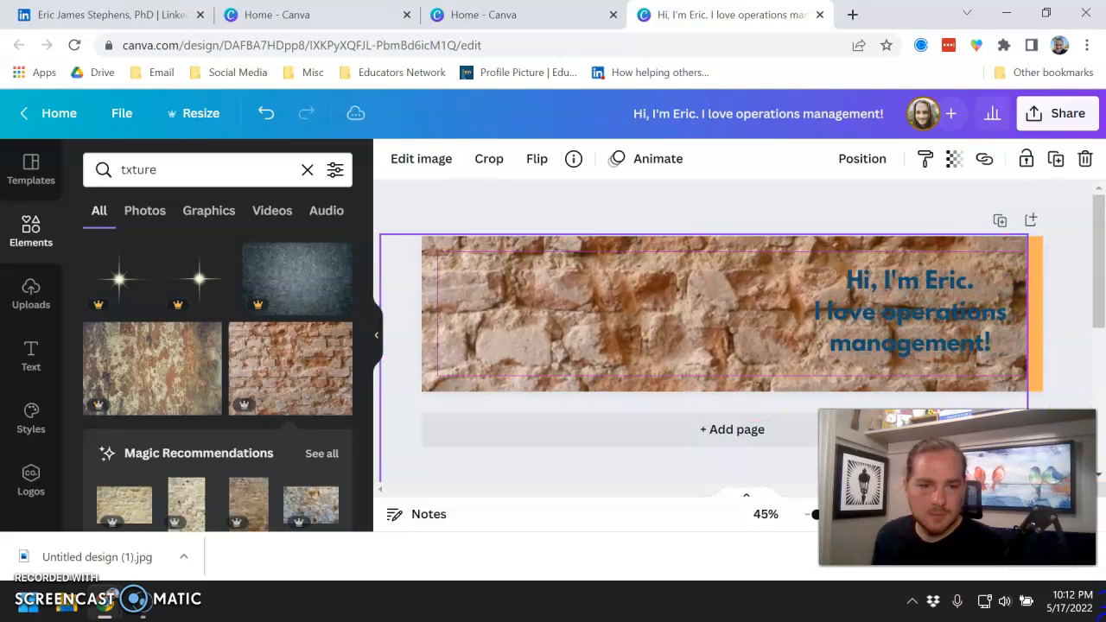
left_click_drag(682, 351, 709, 296)
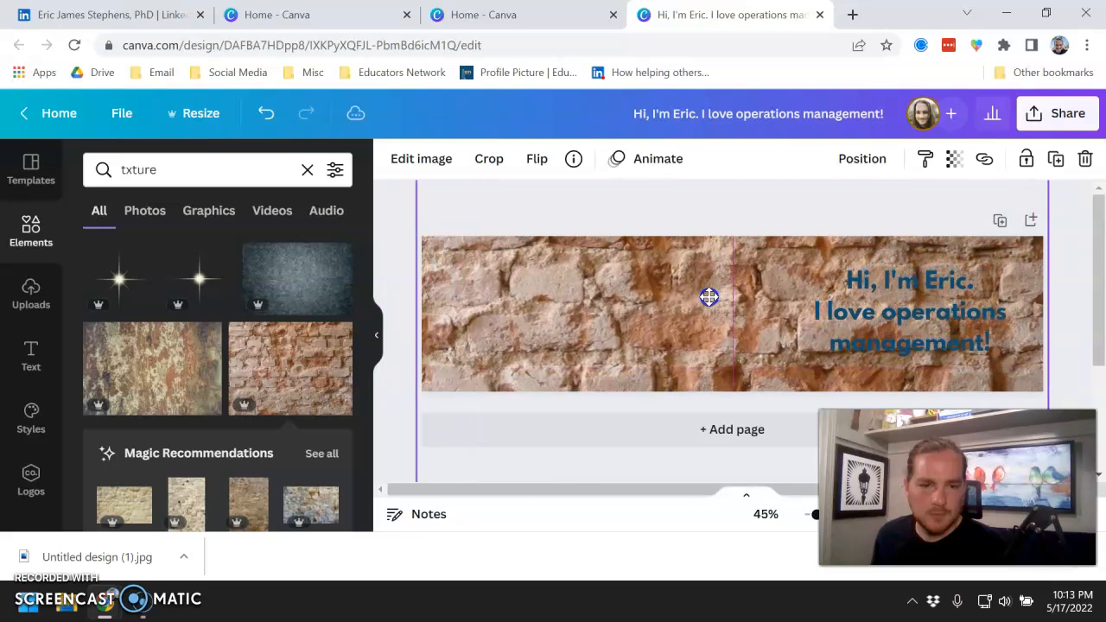
- Set the brick wall photo's transparency to 31
left_click(954, 158)
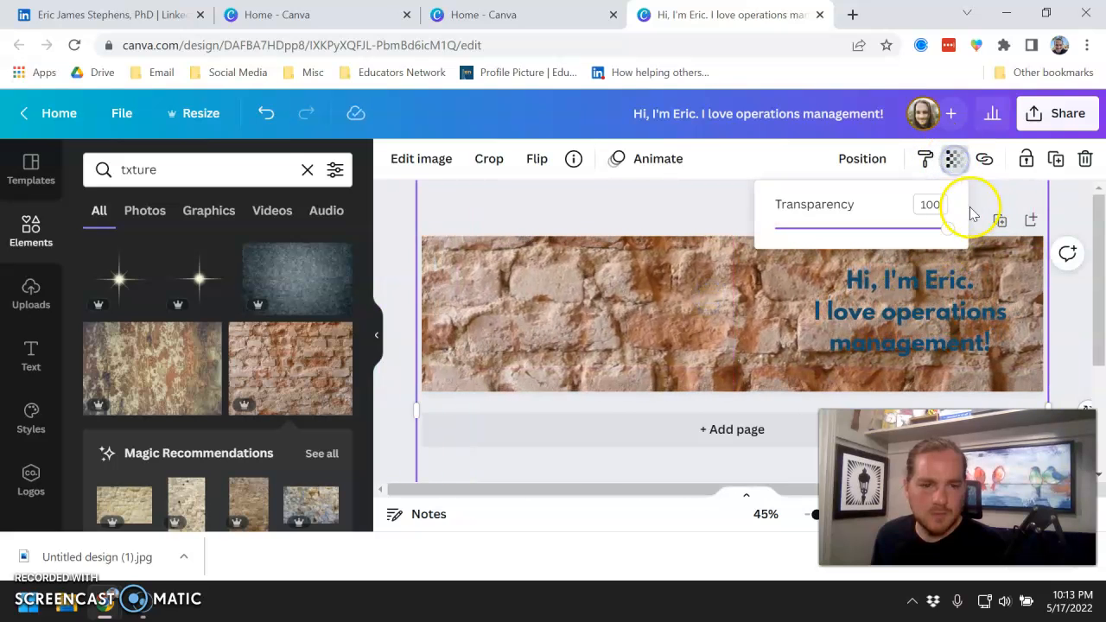
left_click_drag(949, 232, 827, 229)
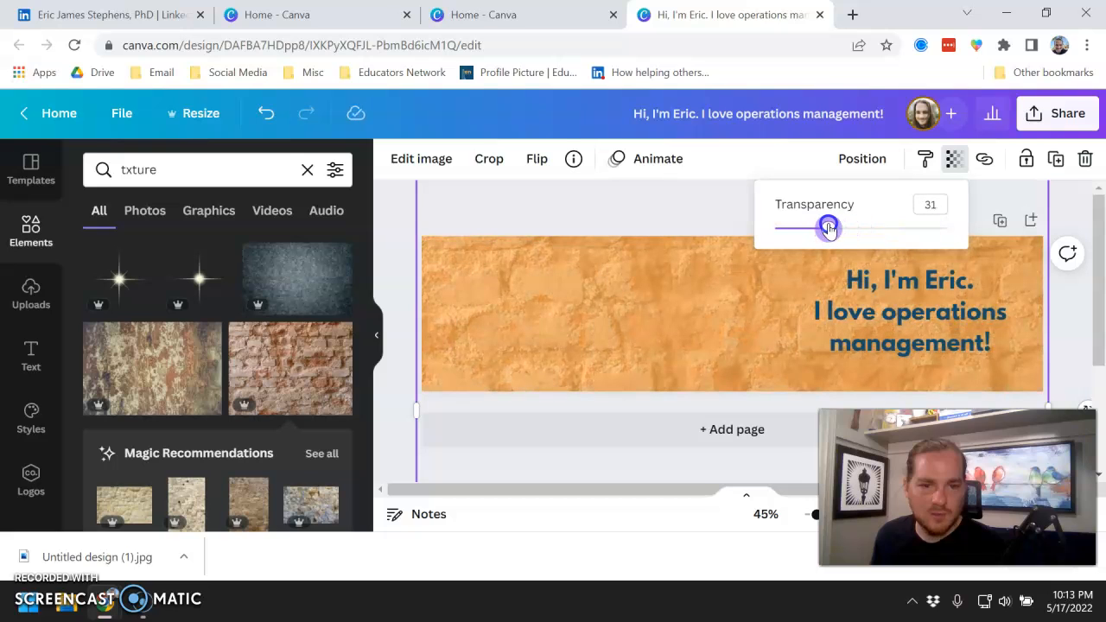
left_click(690, 199)
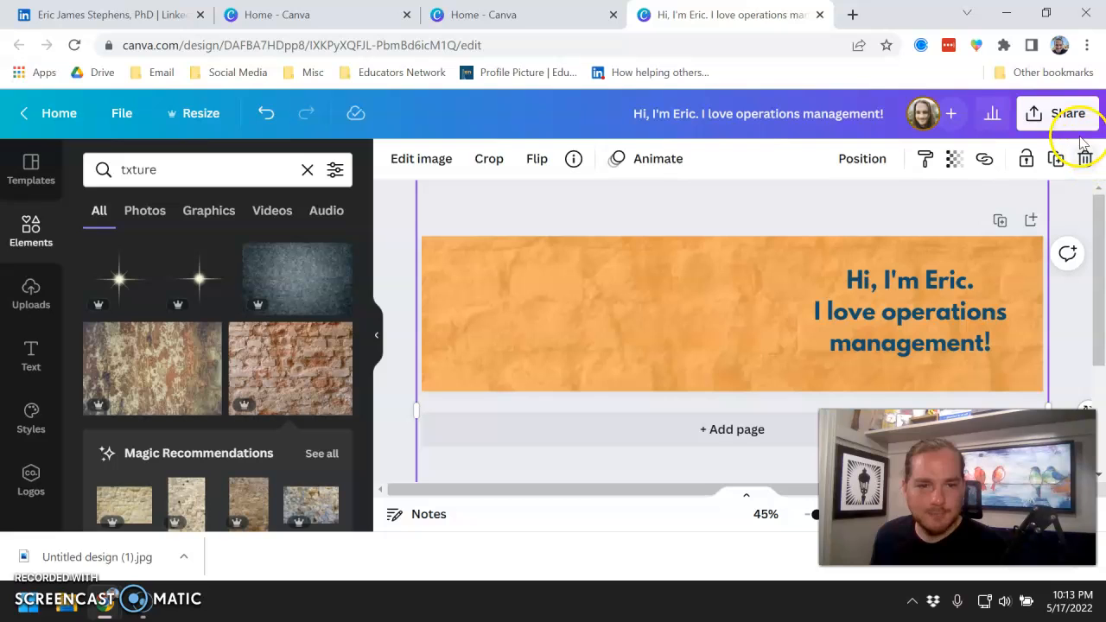
left_click(1062, 114)
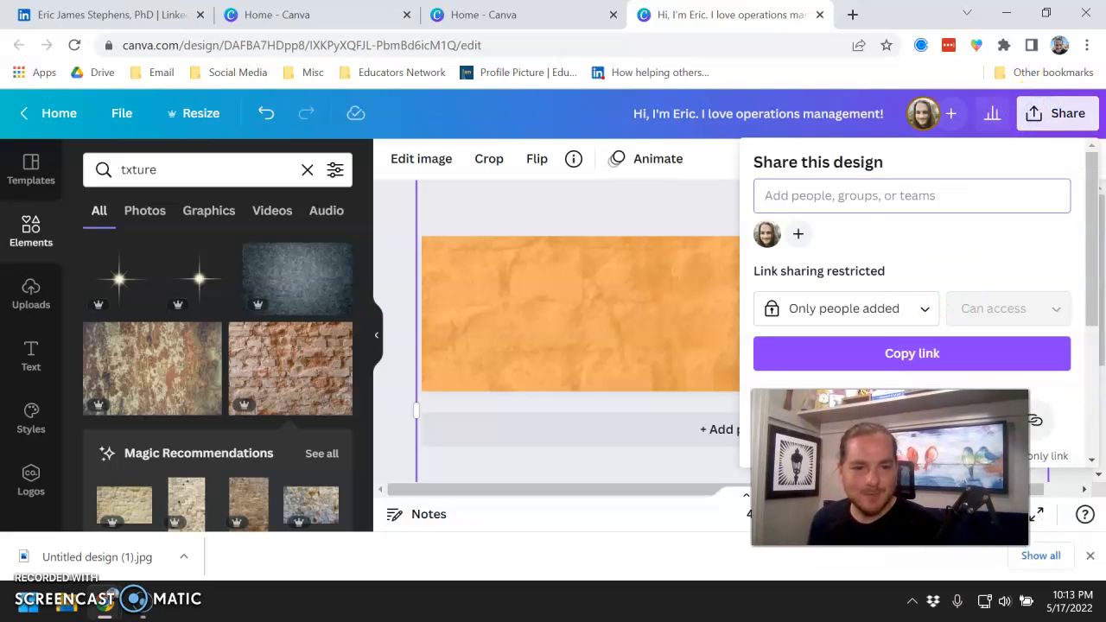
scroll(945, 362, "down", 3)
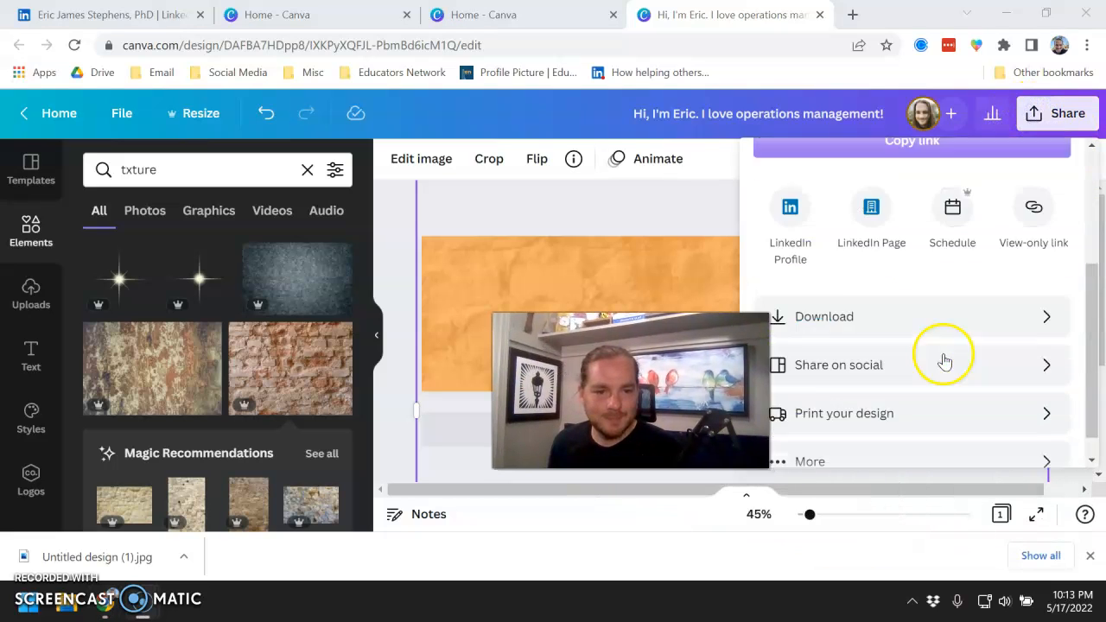
scroll(944, 362, "down", 1)
left_click(953, 180)
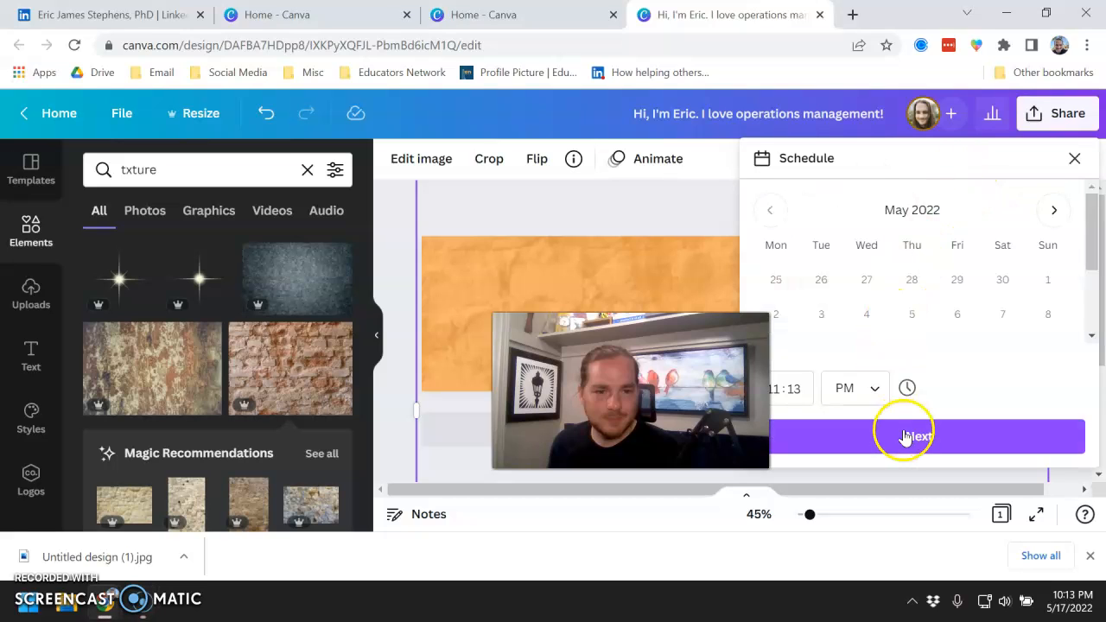
left_click(1074, 158)
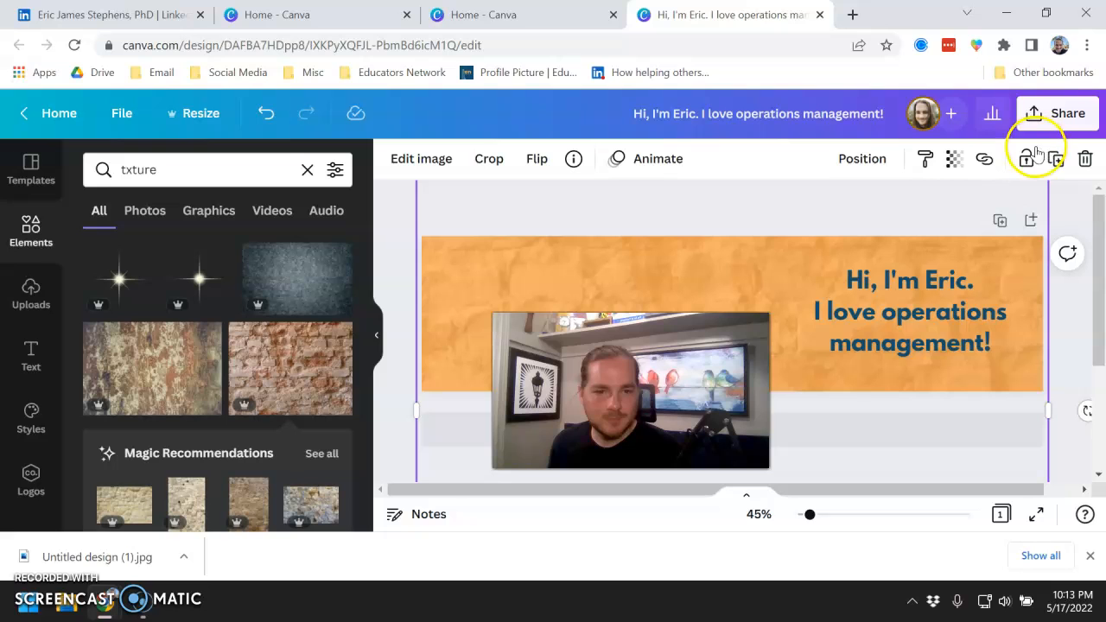
- Download the banner design as a JPG file
left_click(1038, 115)
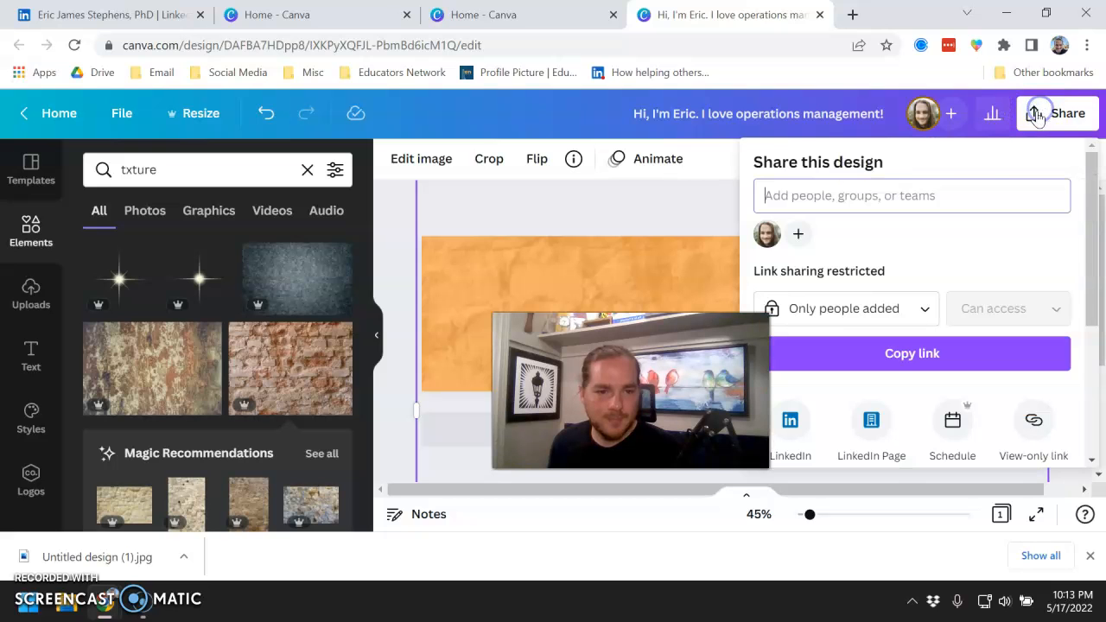
scroll(860, 316, "down", 5)
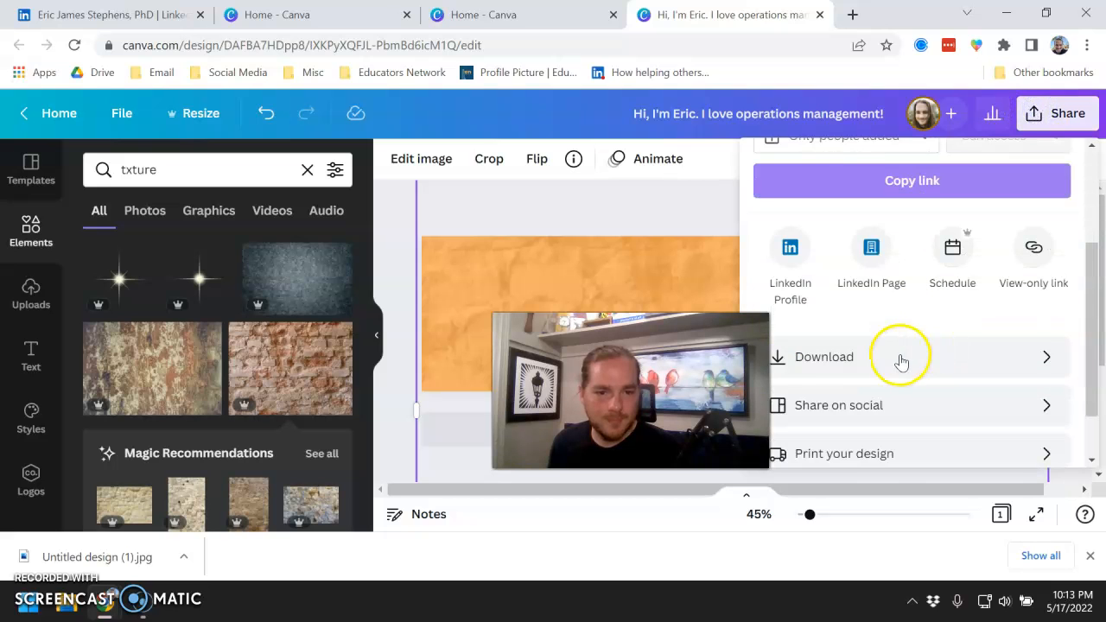
left_click(899, 361)
left_click(891, 249)
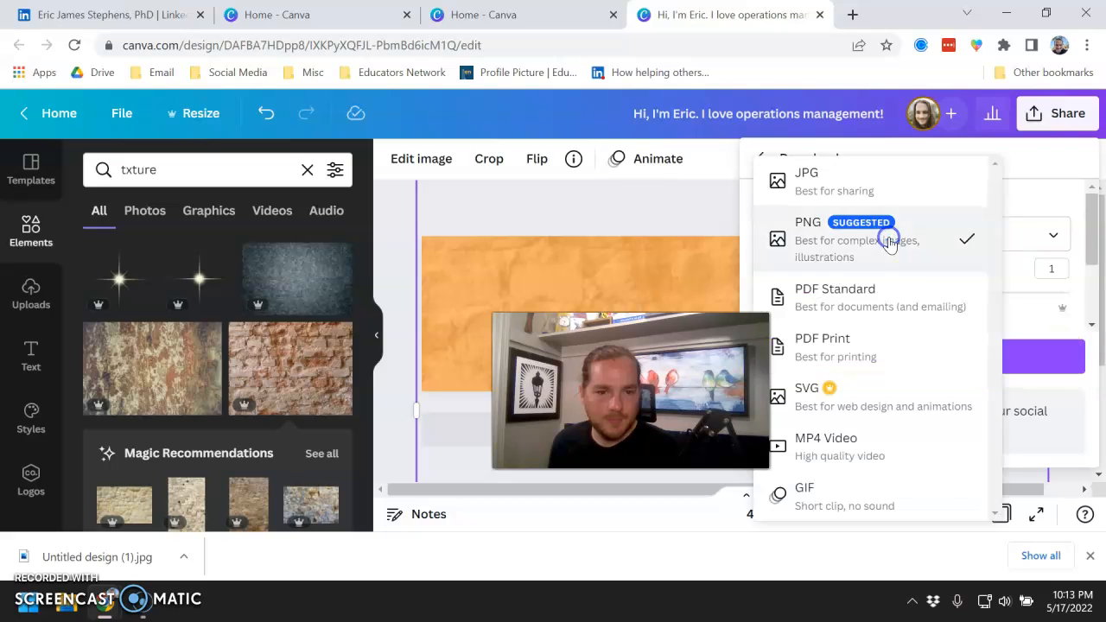
left_click(857, 178)
left_click(914, 356)
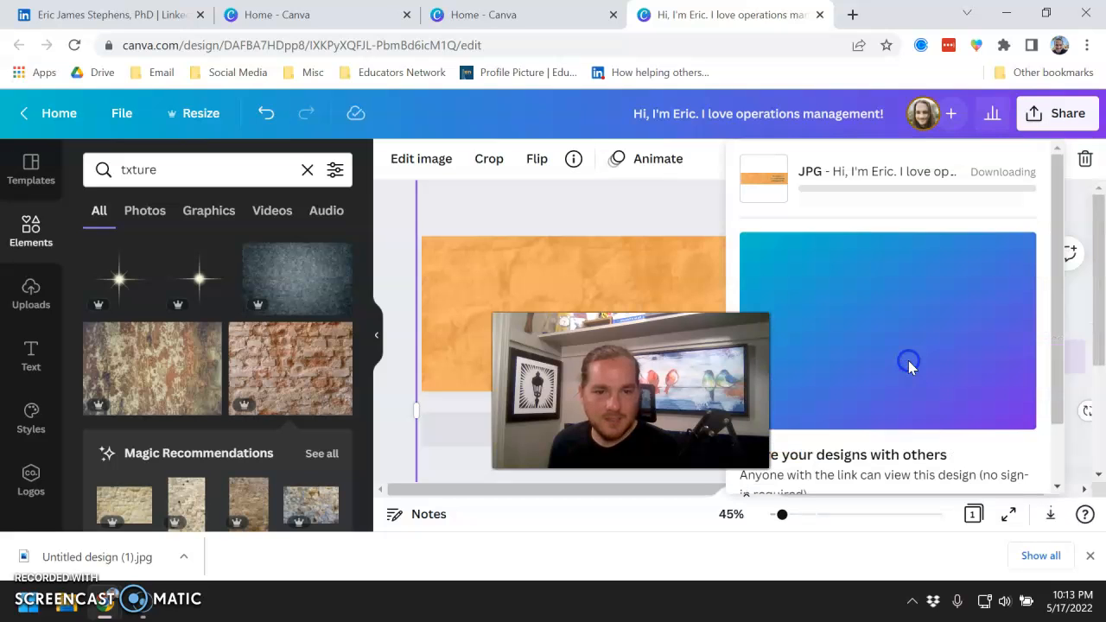
- Switch to the LinkedIn profile and apply the downloaded "I love operations management!" banner JPG as the background photo
left_click(104, 14)
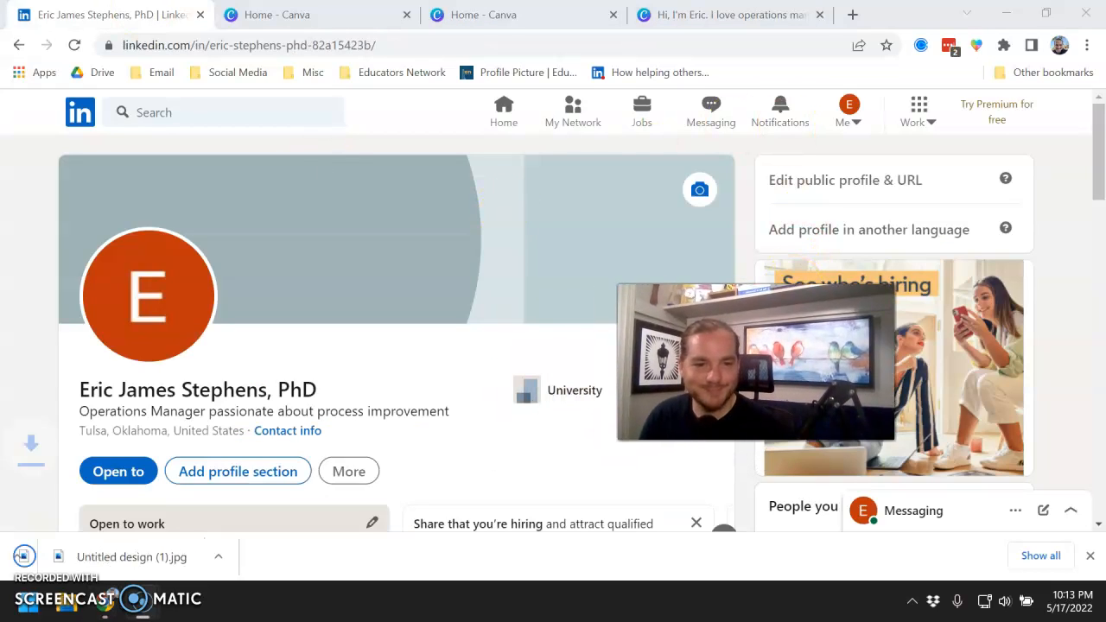
left_click(699, 190)
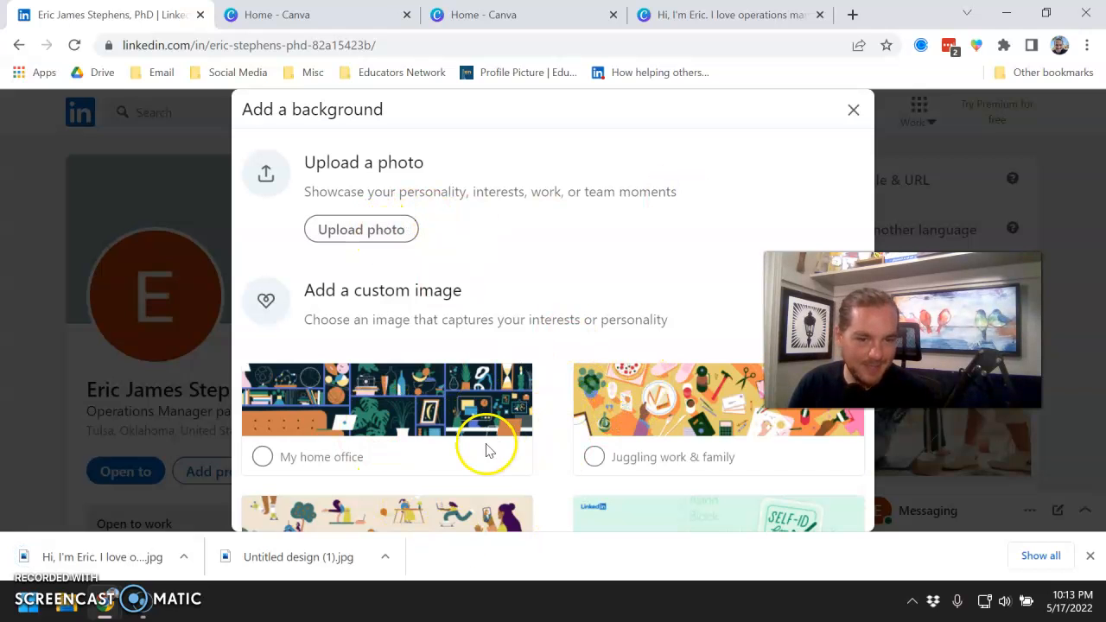
left_click(388, 230)
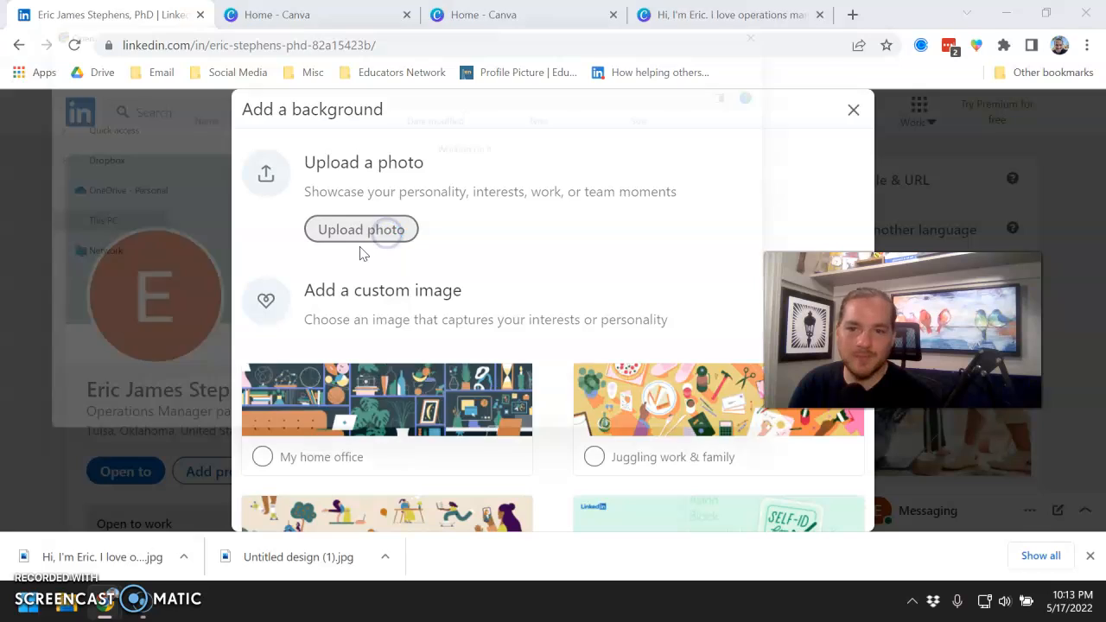
left_click(291, 161)
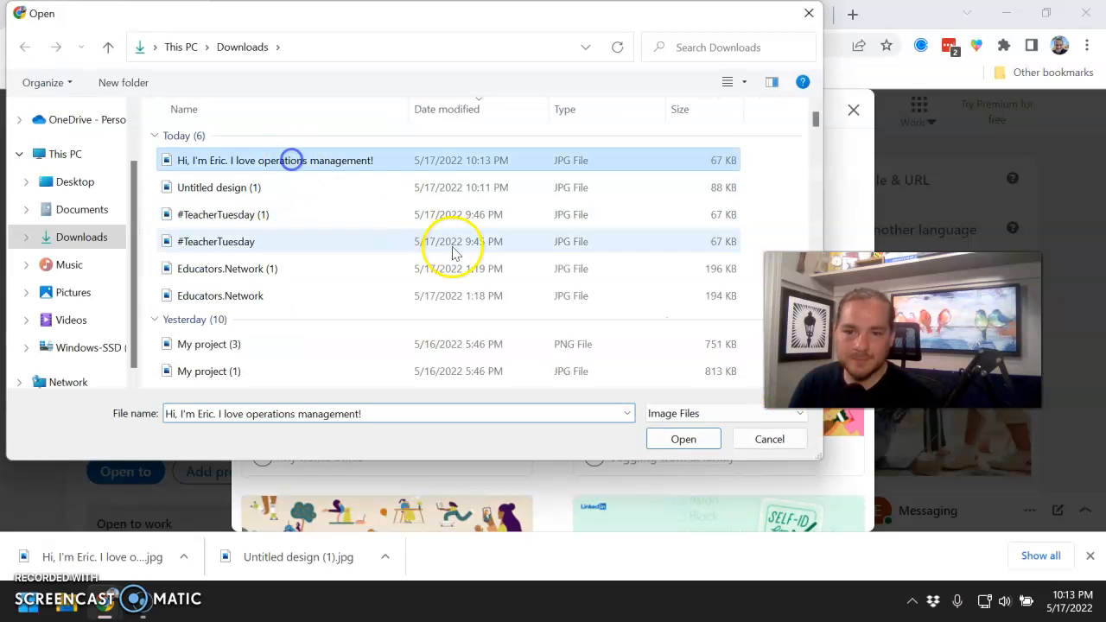
left_click(660, 438)
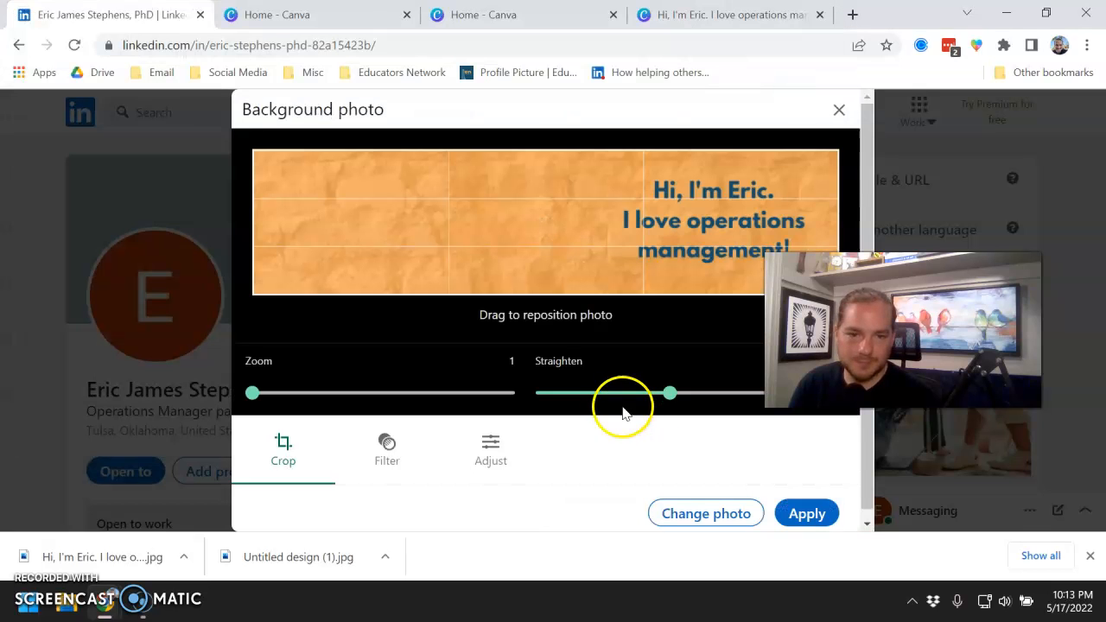
left_click(808, 515)
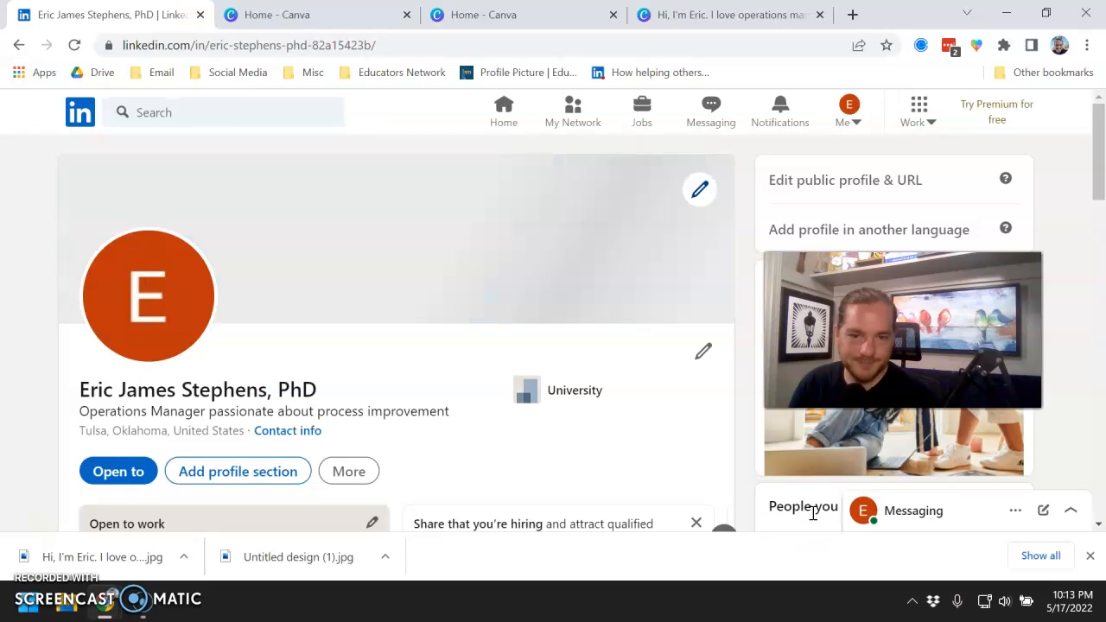
- Open the profile photo on the LinkedIn profile
left_click(151, 293)
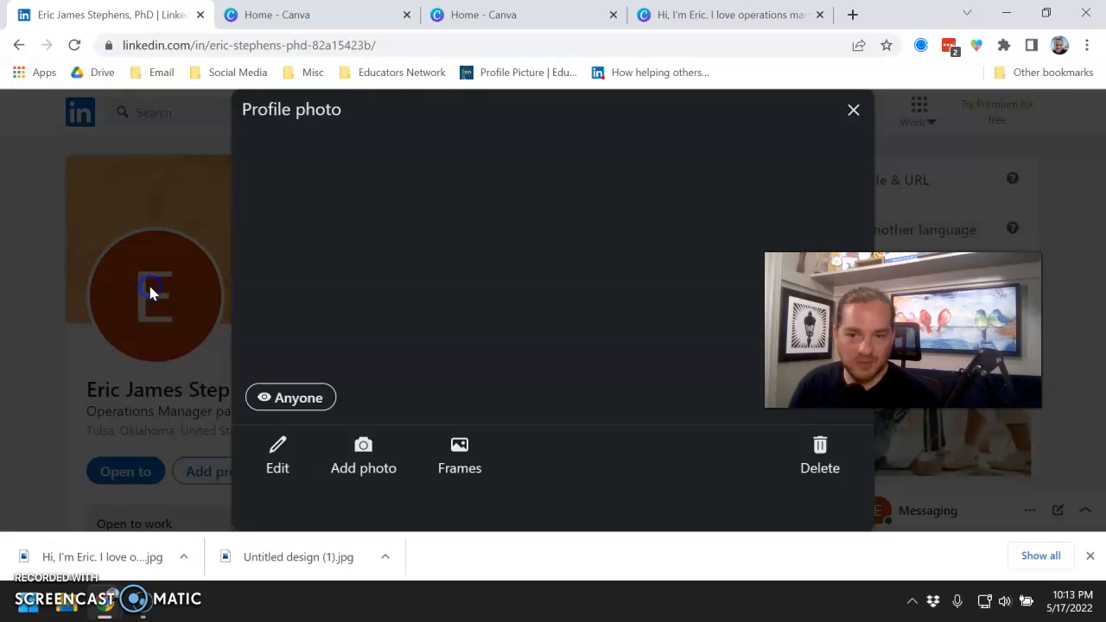
left_click(278, 458)
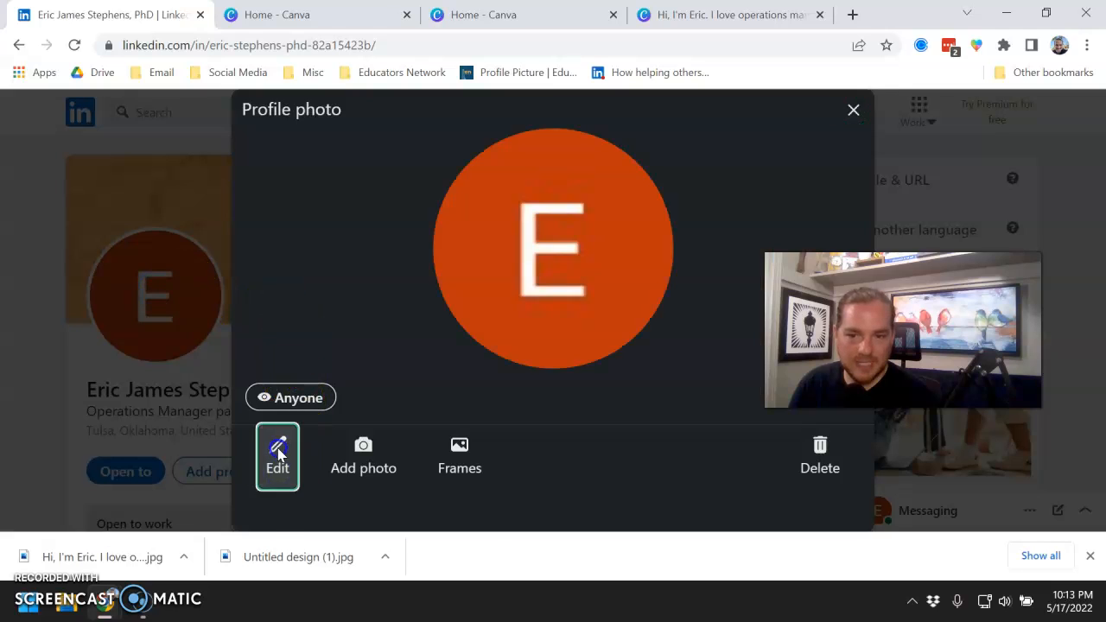
scroll(718, 462, "down", 1)
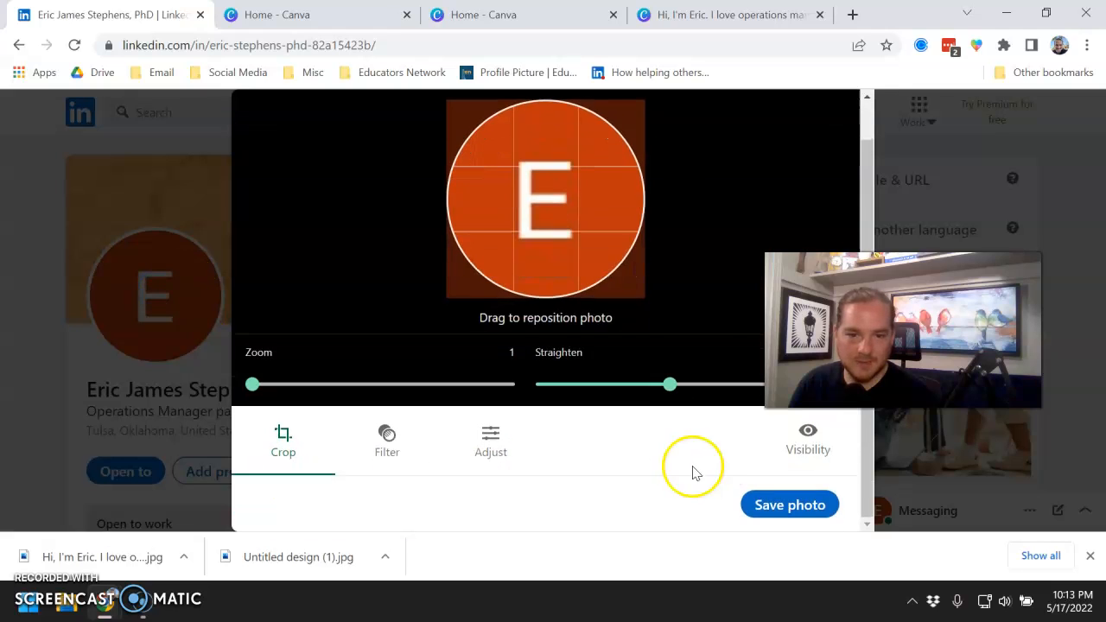
scroll(455, 459, "up", 1)
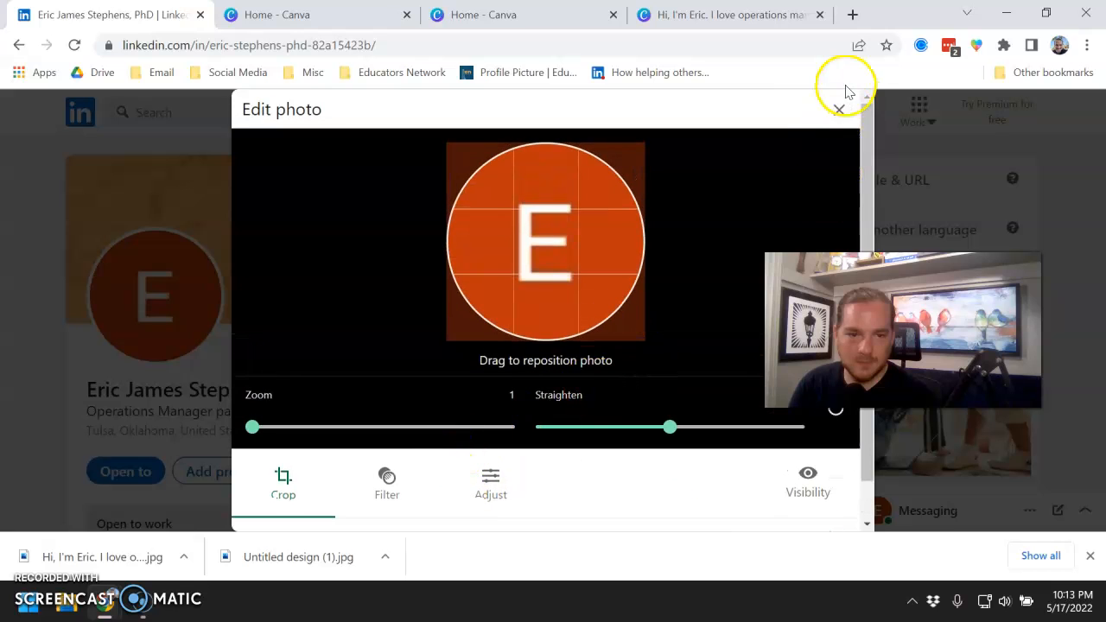
left_click(836, 110)
- Upload the image "Untitled design (1)" from Downloads as the new profile photo
left_click(363, 441)
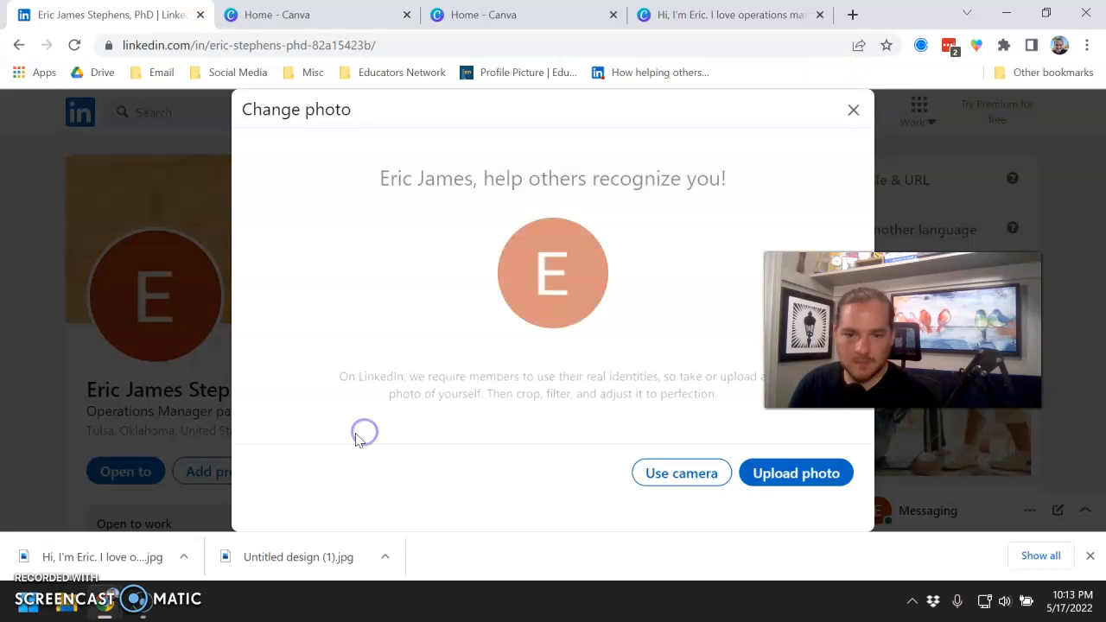
left_click(778, 476)
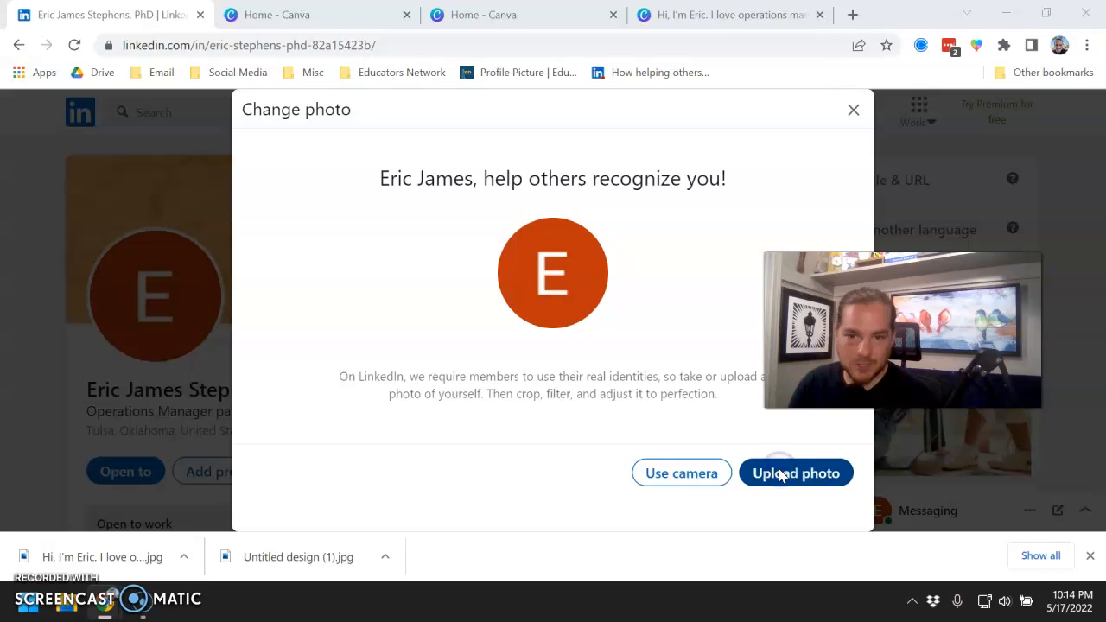
scroll(267, 268, "up", 2)
left_click(248, 192)
left_click(691, 439)
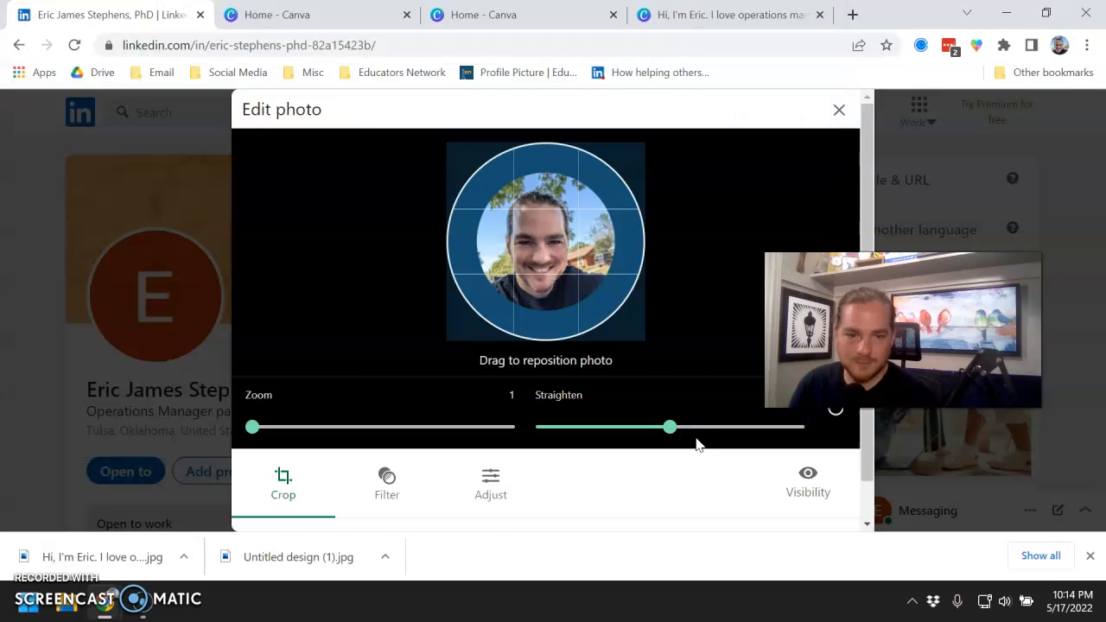
- Set the new profile photo's zoom to 1.2 and save the photo
left_click_drag(253, 431, 277, 435)
scroll(821, 467, "down", 1)
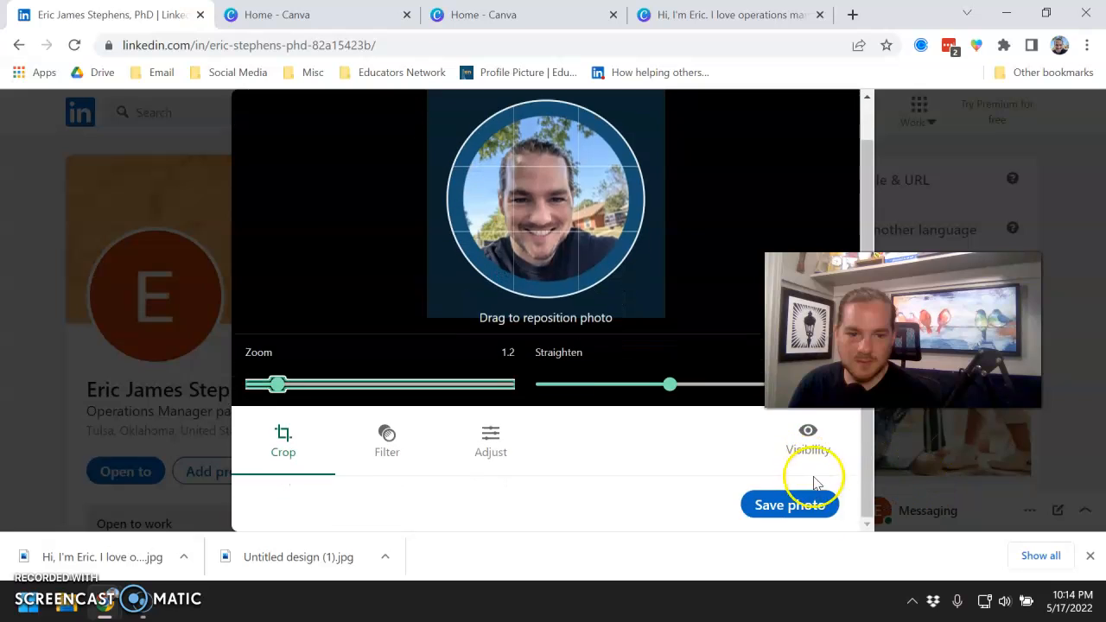
left_click(807, 504)
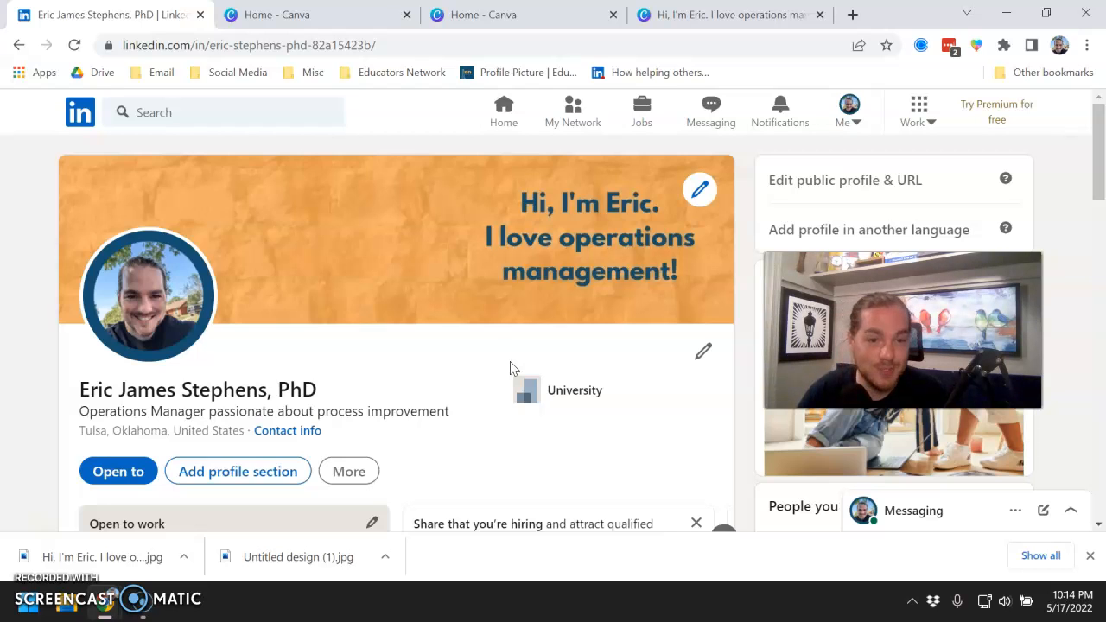
scroll(510, 369, "down", 1)
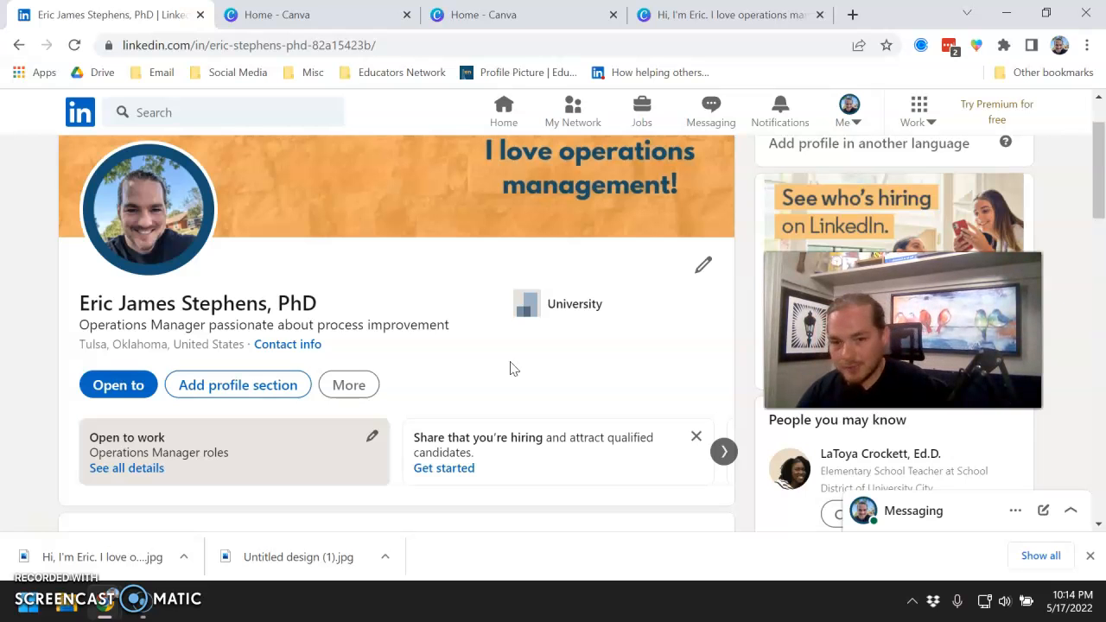
scroll(556, 366, "down", 4)
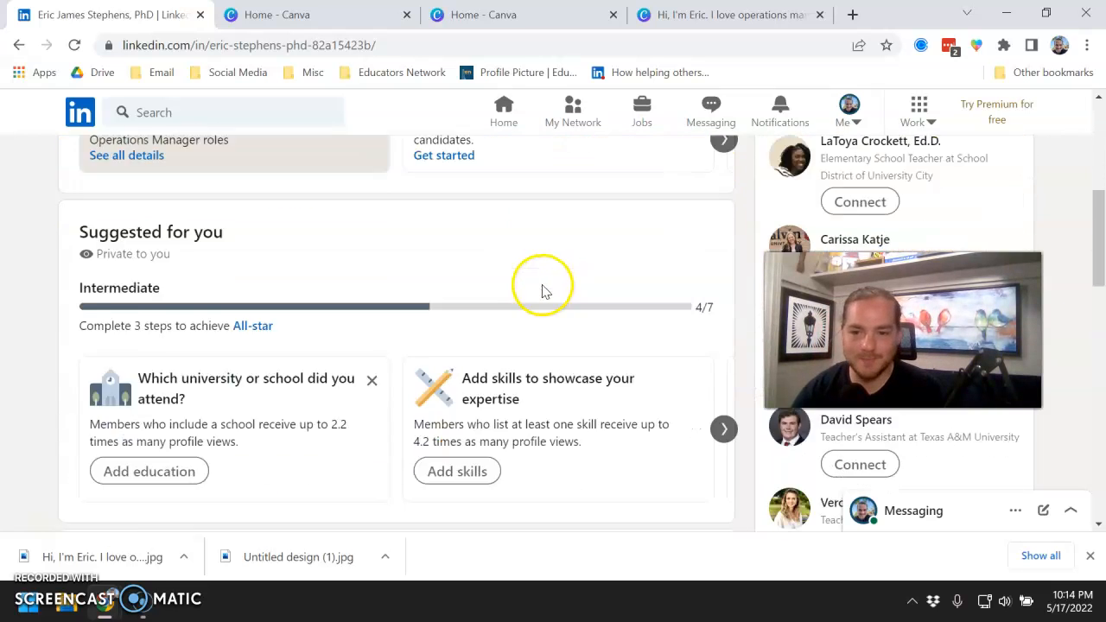
- Start a new position in the profile's Experience section and set its title to Member
scroll(542, 292, "down", 5)
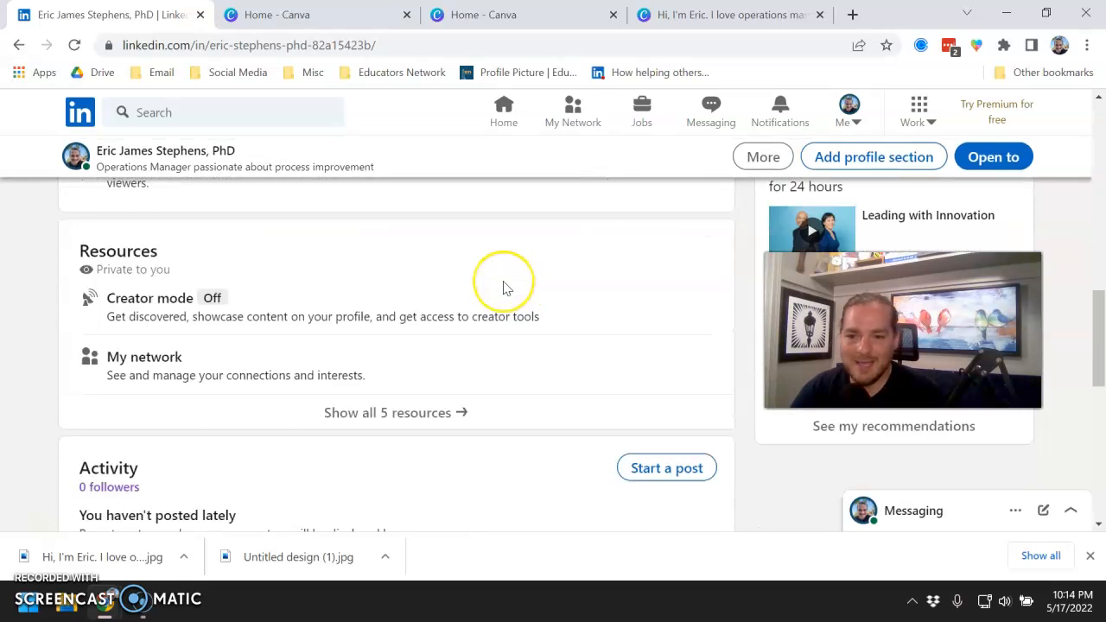
scroll(506, 288, "down", 4)
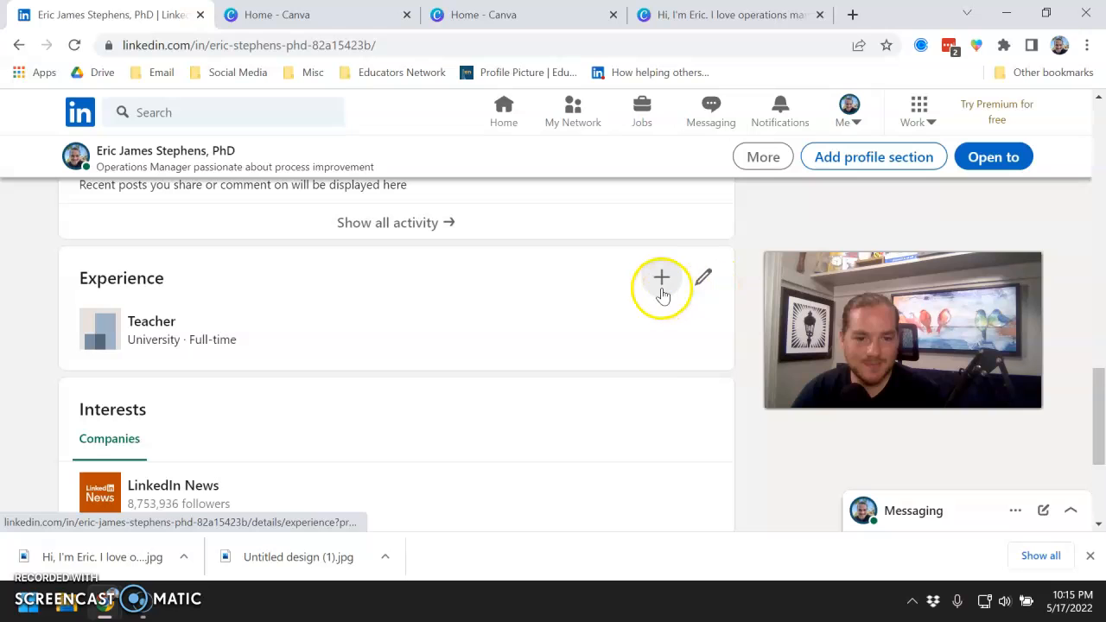
left_click(662, 294)
left_click(637, 320)
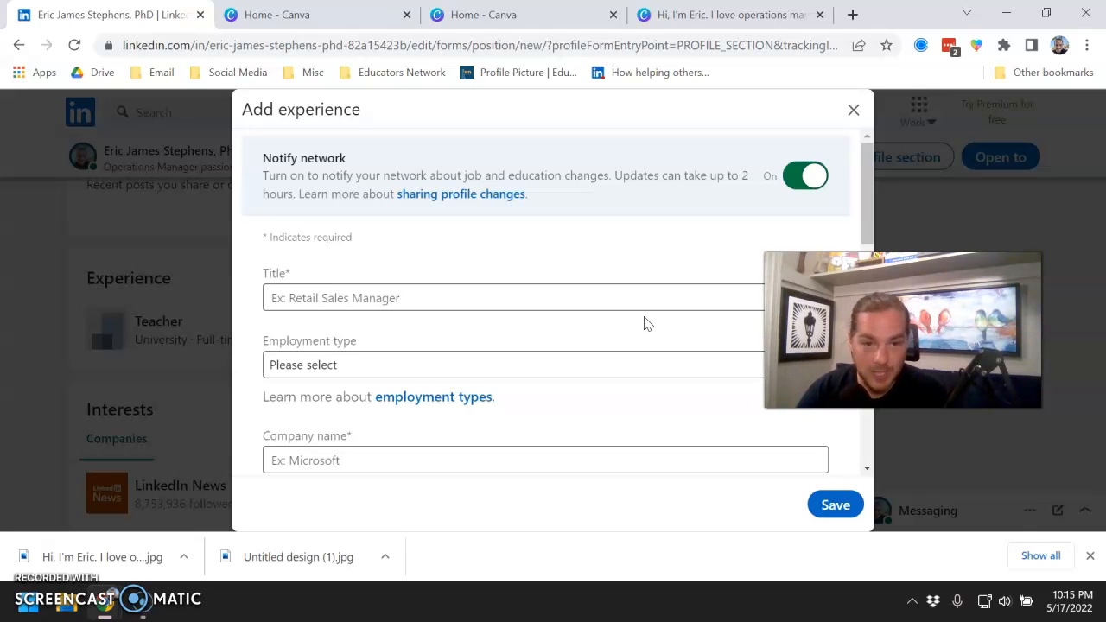
left_click(638, 311)
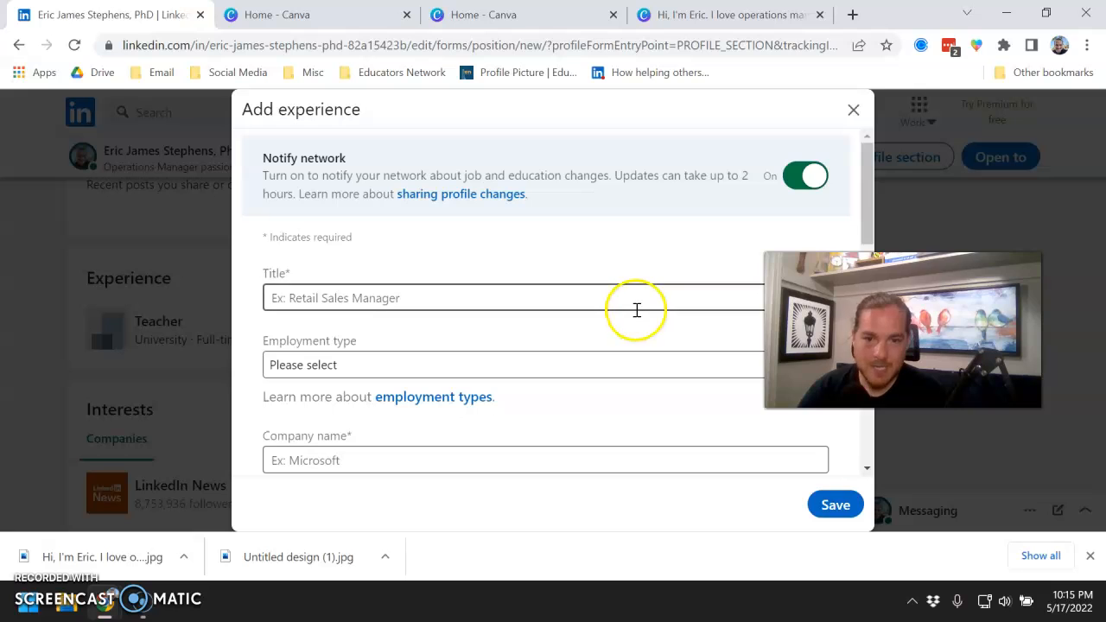
type("Member")
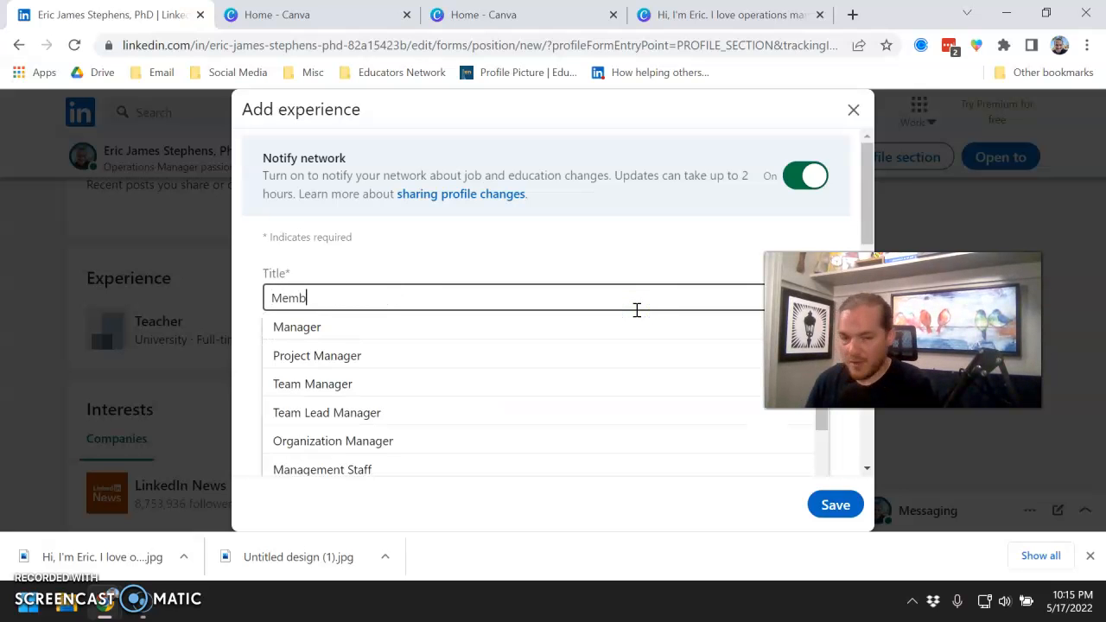
left_click(557, 329)
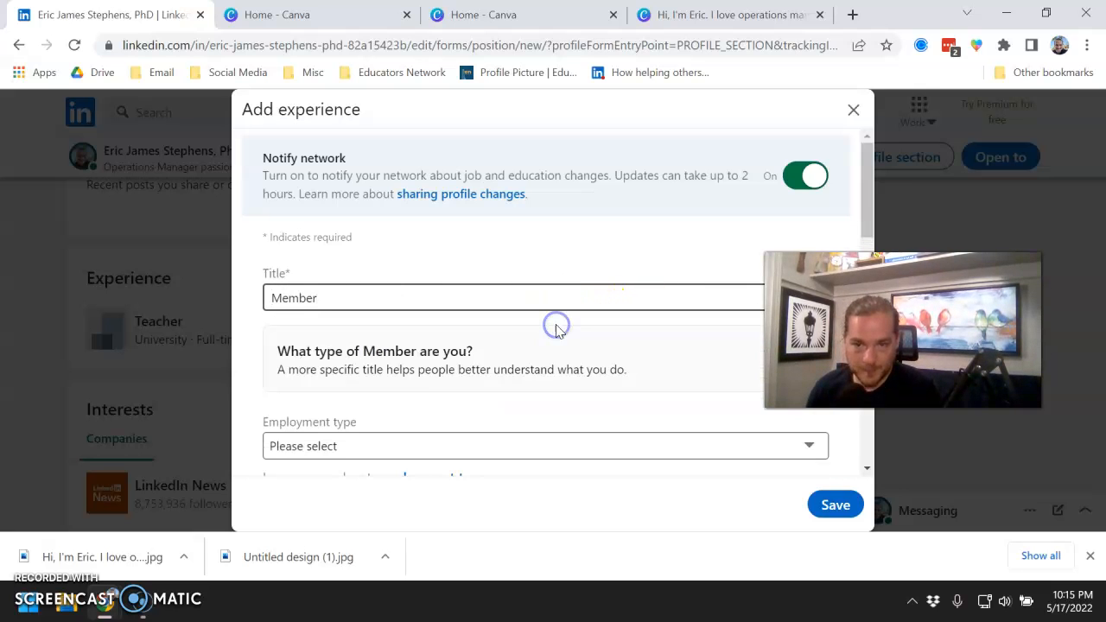
- Set the position's employment type to Part-time and its company to the suggested Educators.Network listed under Market Research
scroll(389, 364, "down", 1)
left_click(384, 361)
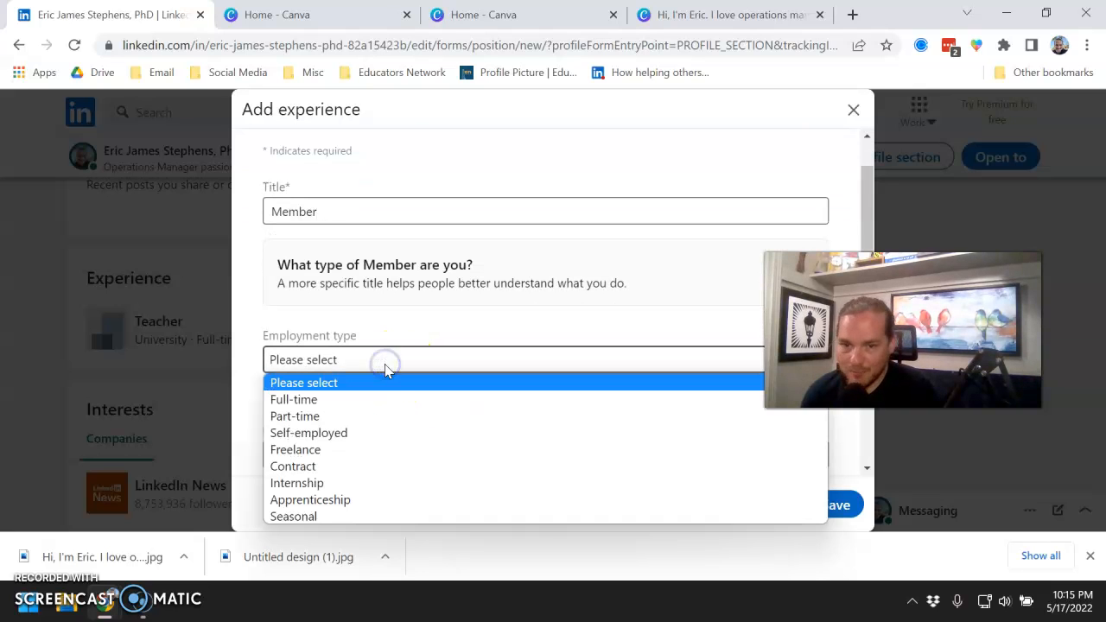
left_click(377, 419)
left_click(354, 451)
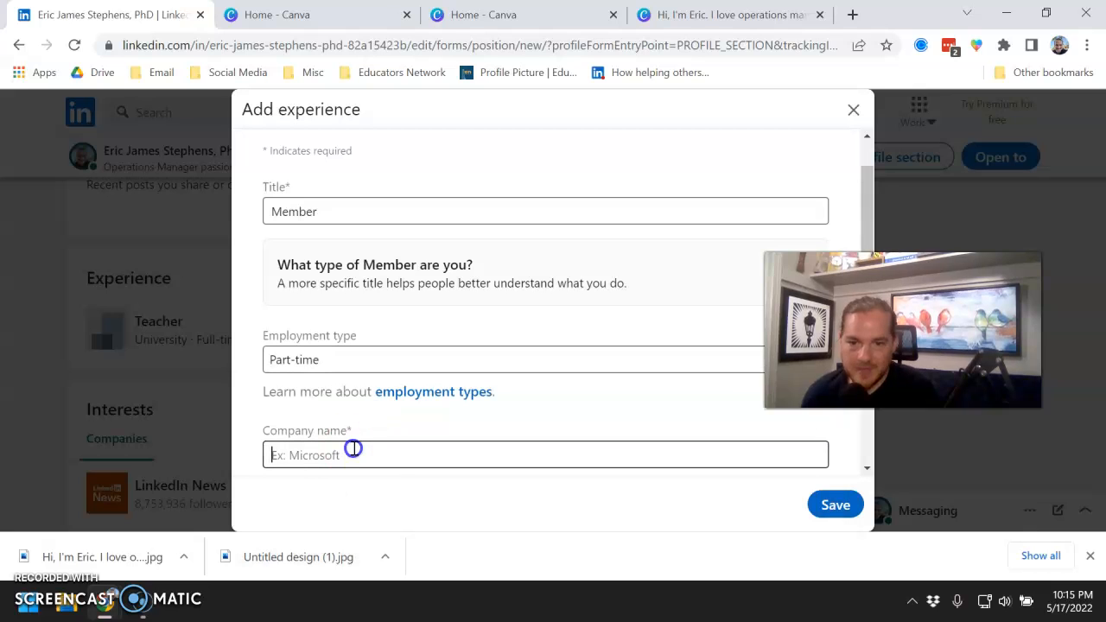
type("Educators")
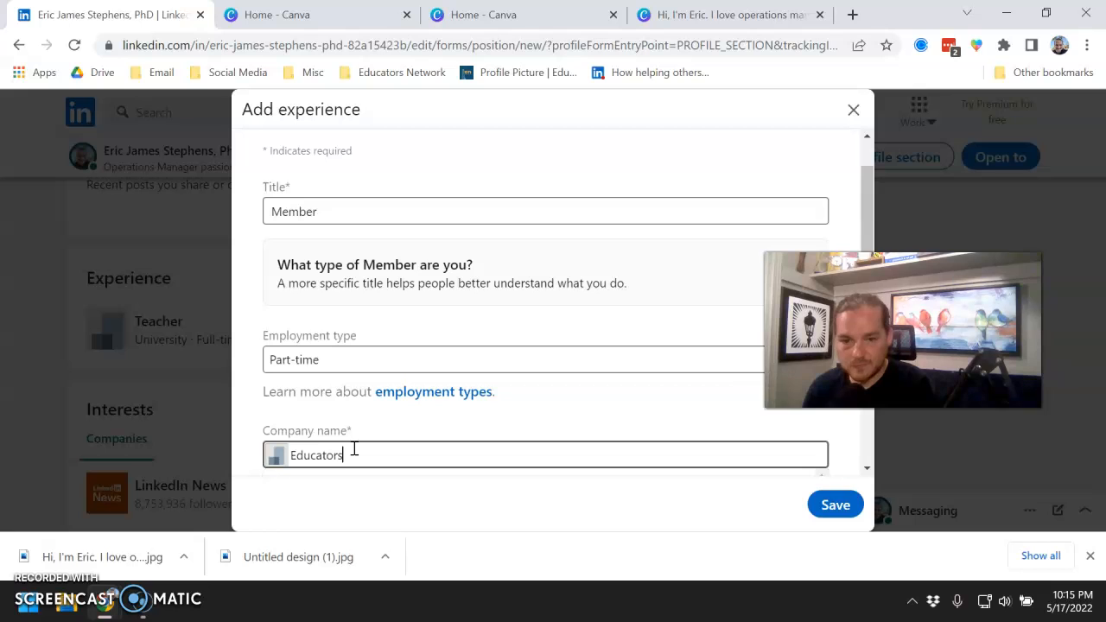
type(" Network")
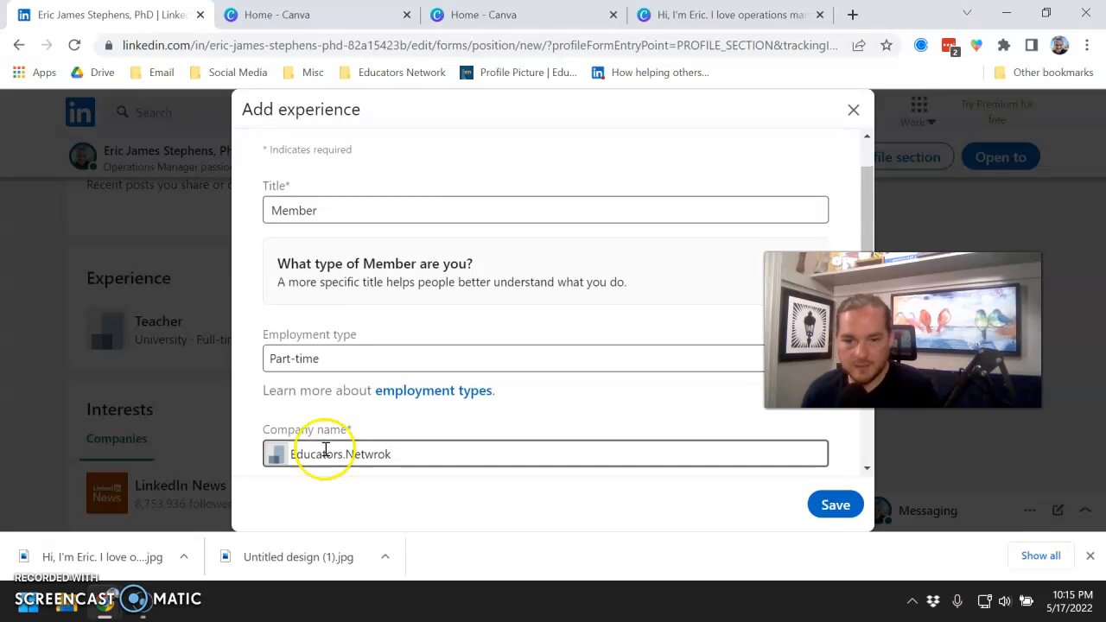
scroll(371, 249, "down", 3)
left_click(406, 194)
key("BackSpace")
key("BackSpace")
key("BackSpace")
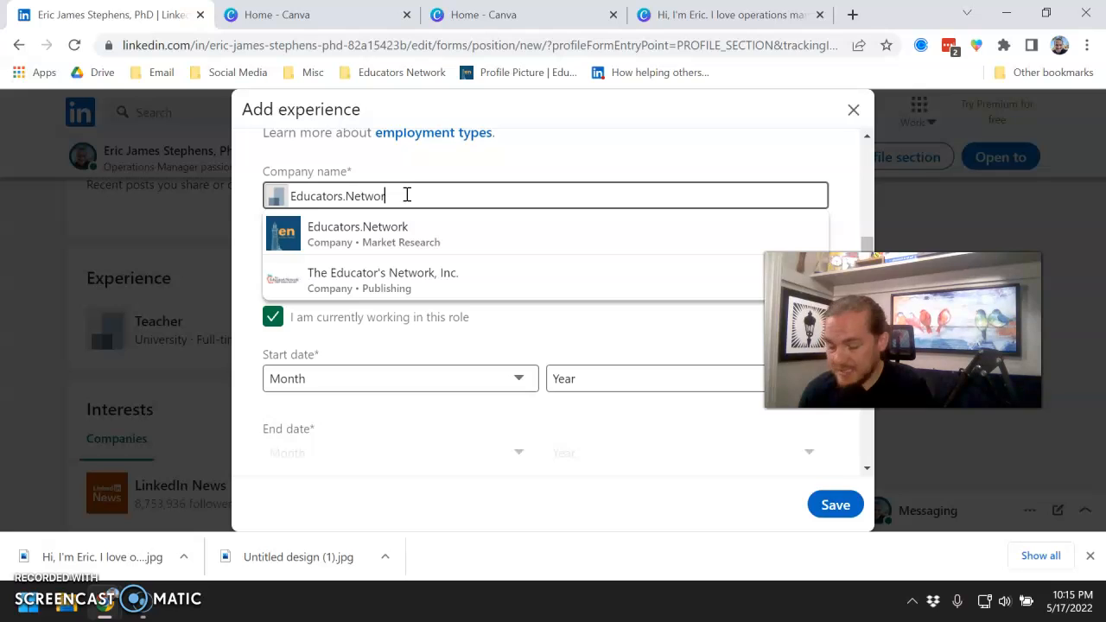
left_click(415, 241)
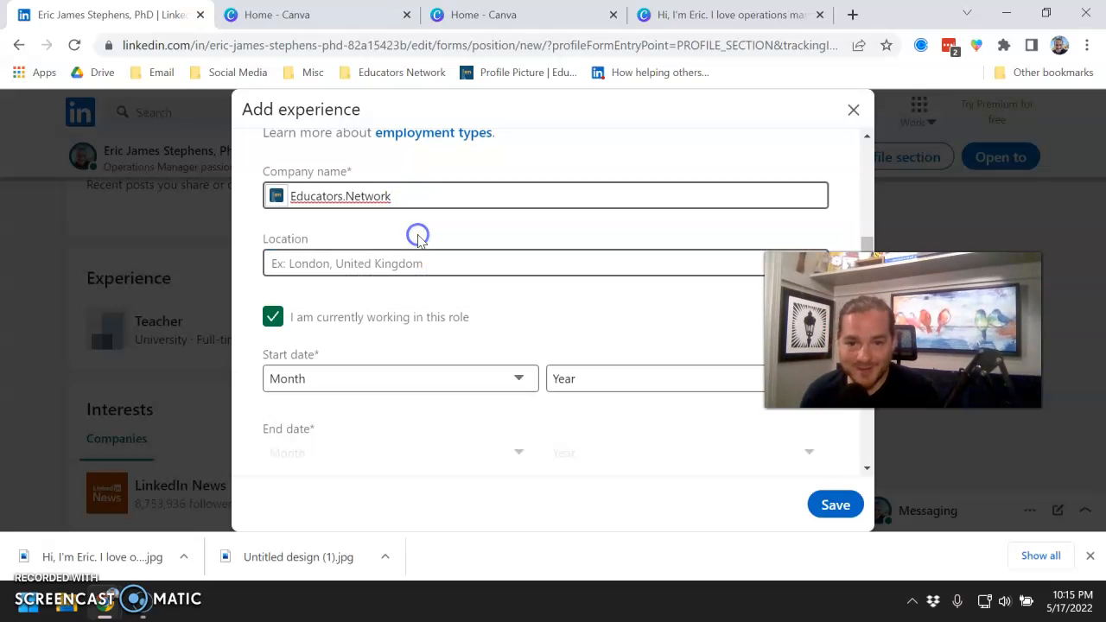
- Set the position's location to Tulsa, Oklahoma, United States and its start date to May 2022
left_click(398, 263)
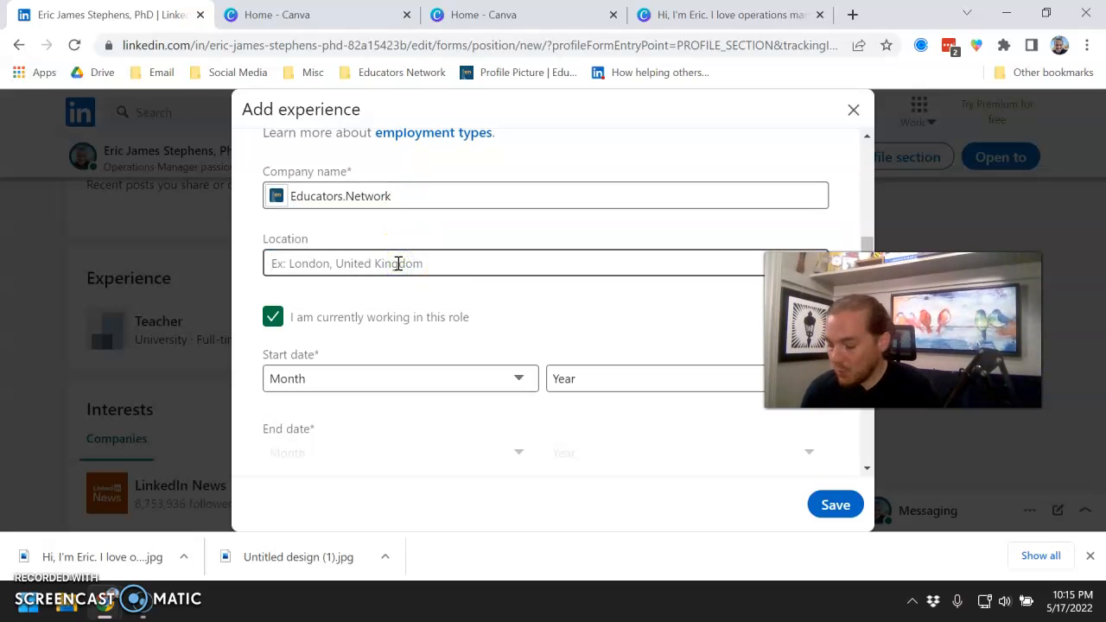
type("Tulsa, OK")
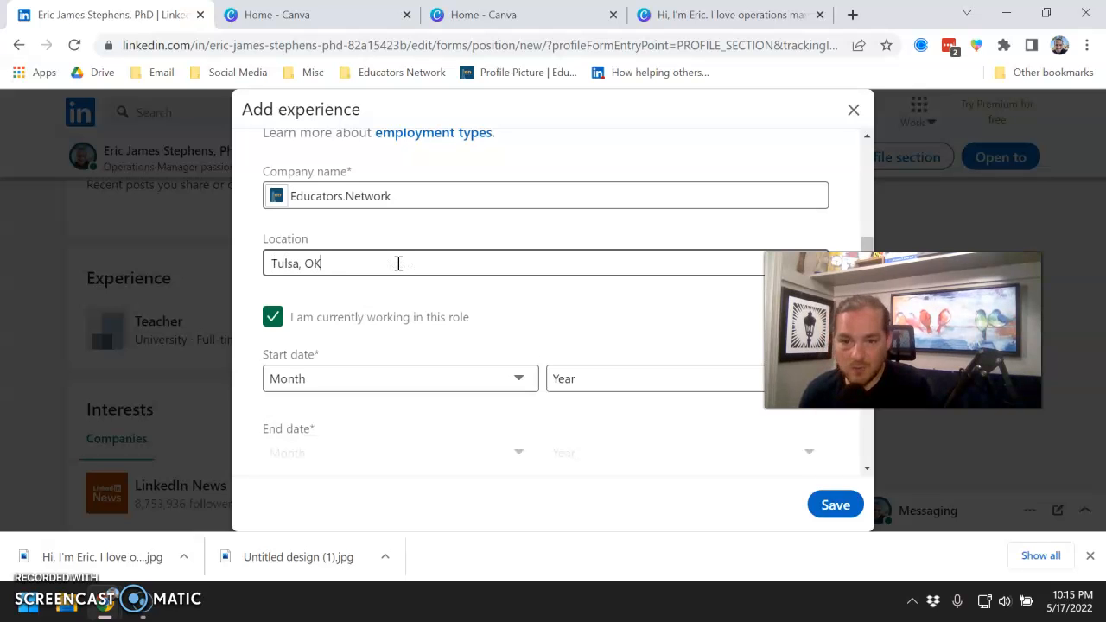
left_click(381, 292)
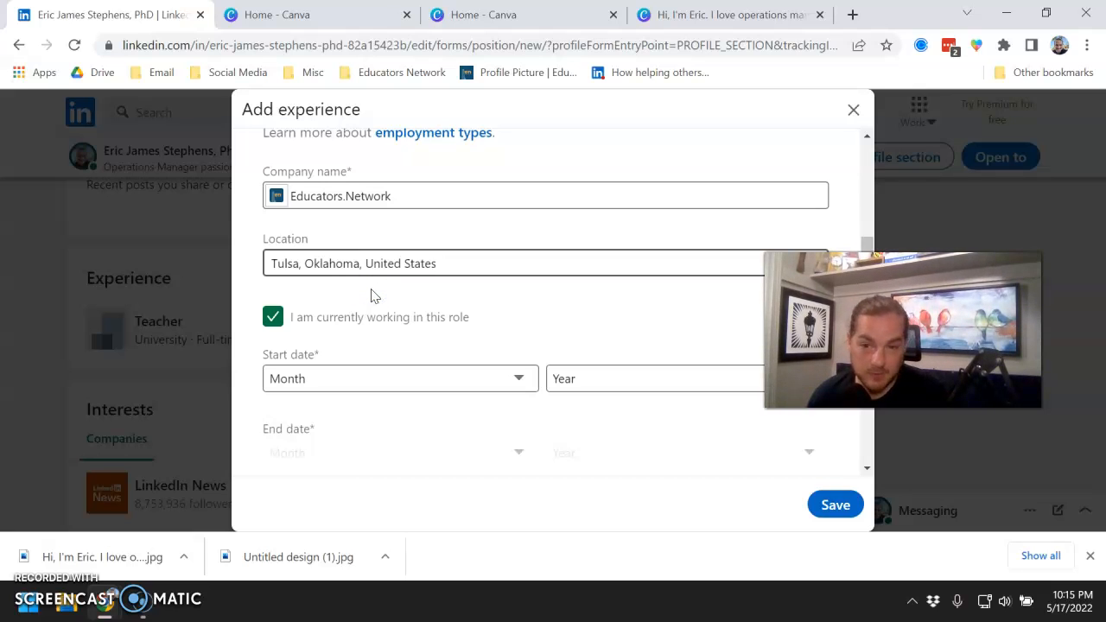
scroll(373, 296, "down", 1)
left_click(381, 291)
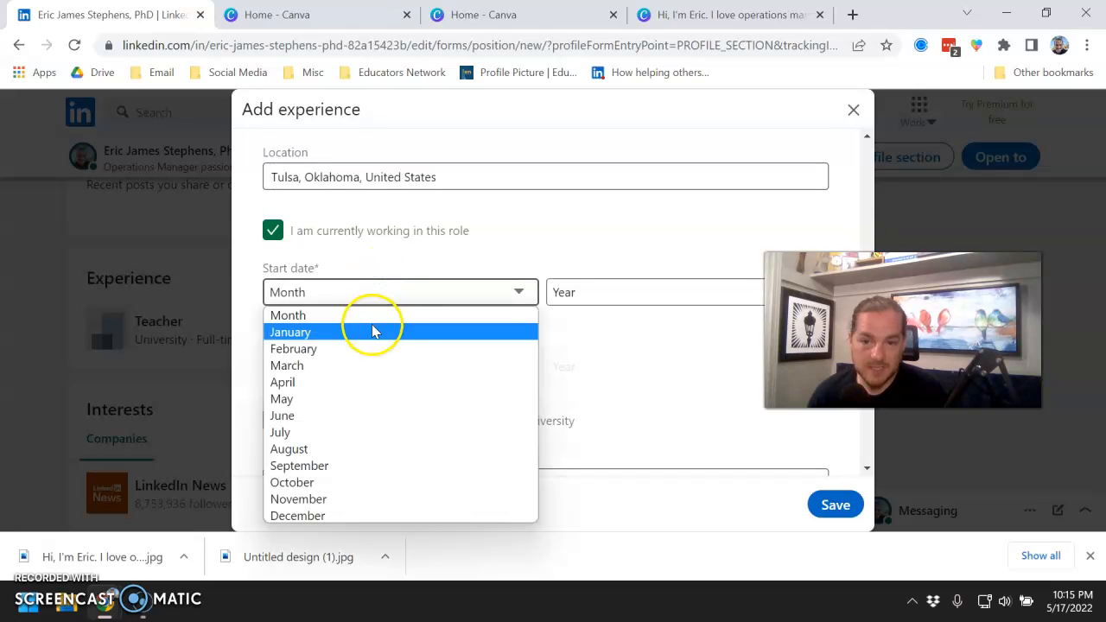
left_click(351, 406)
left_click(573, 291)
left_click(637, 22)
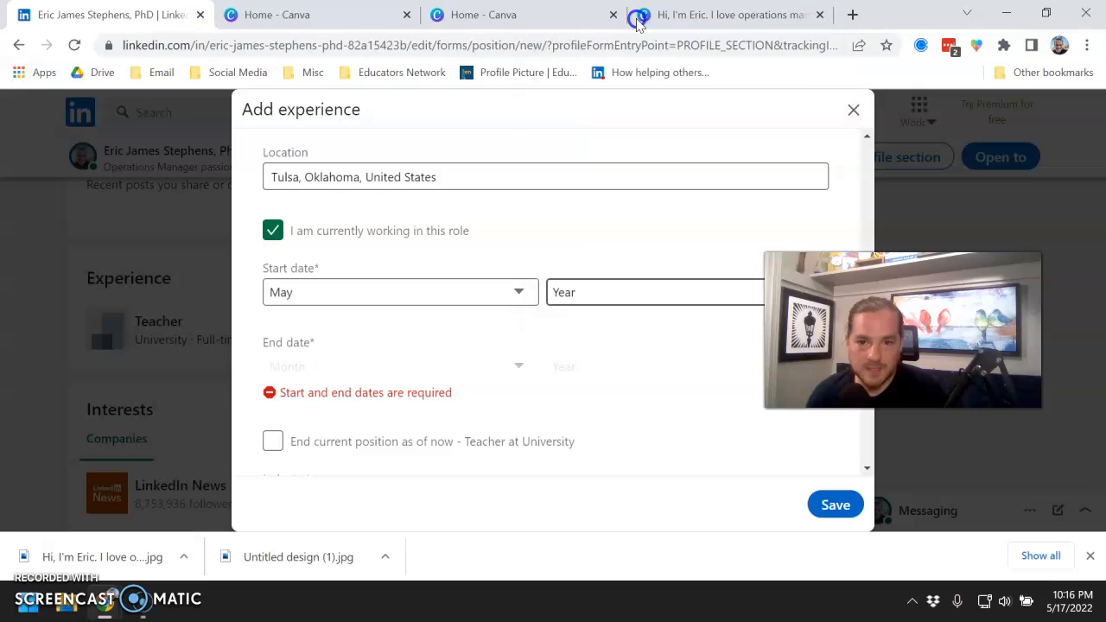
- Replace the industry in the new experience entry with Market Research
scroll(499, 322, "down", 2)
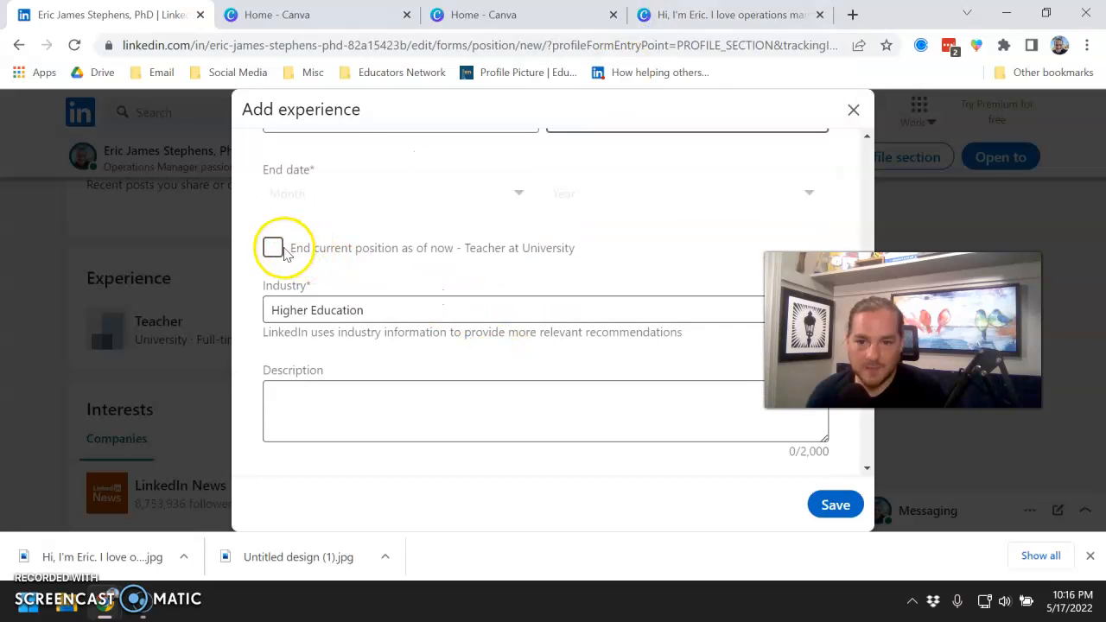
left_click(325, 310)
triple_click(396, 311)
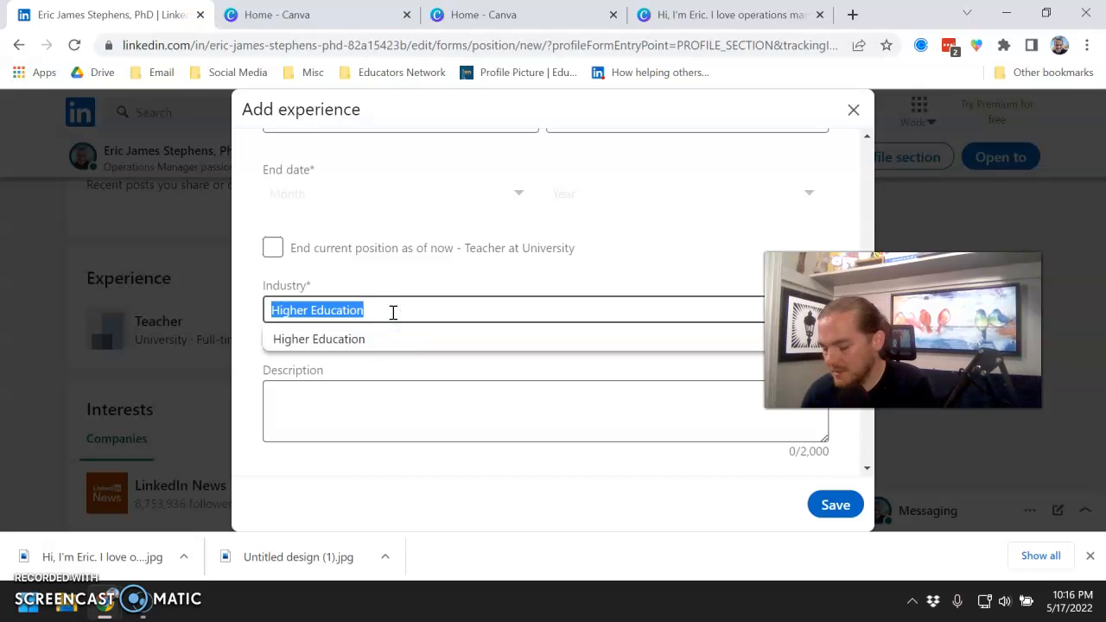
type("market")
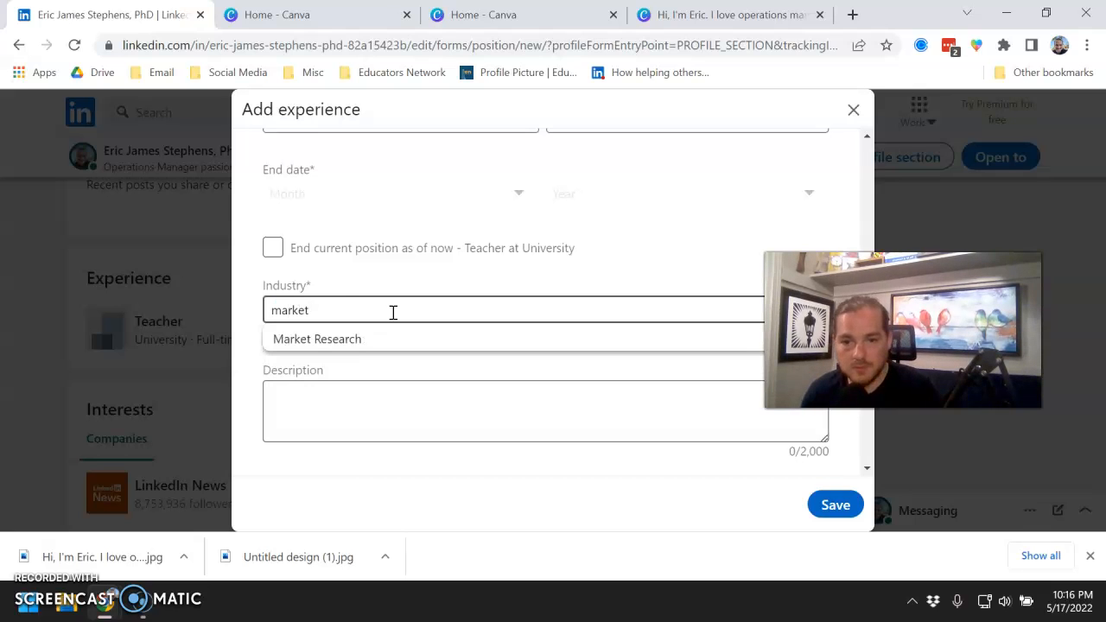
left_click(336, 340)
- Enter the description "Educators Network: Where educators network!" and save the new position
left_click(344, 417)
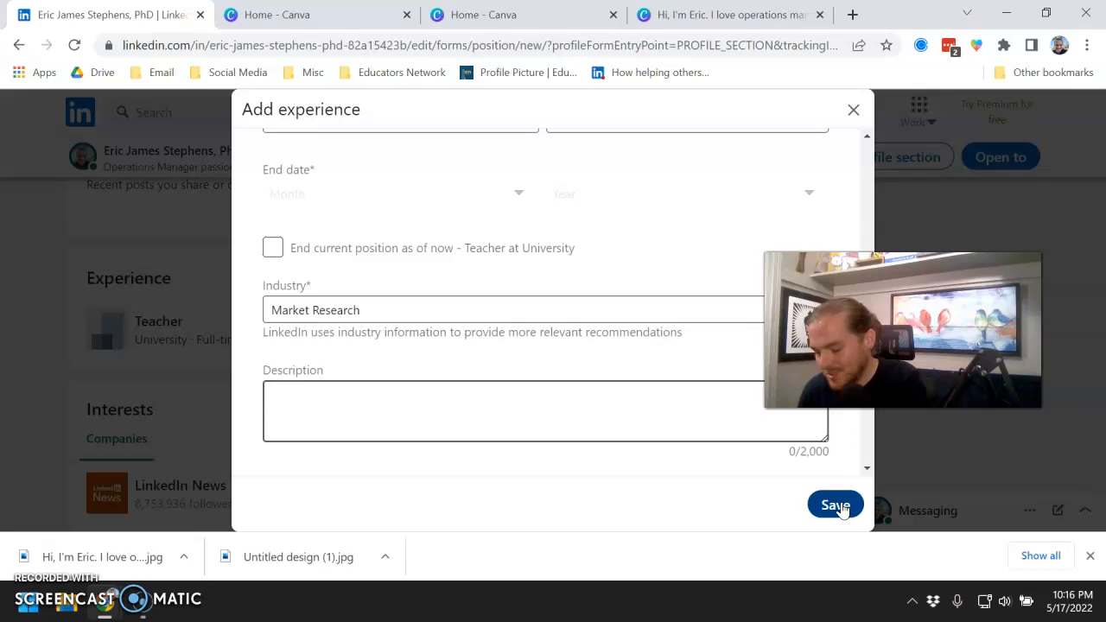
type("two")
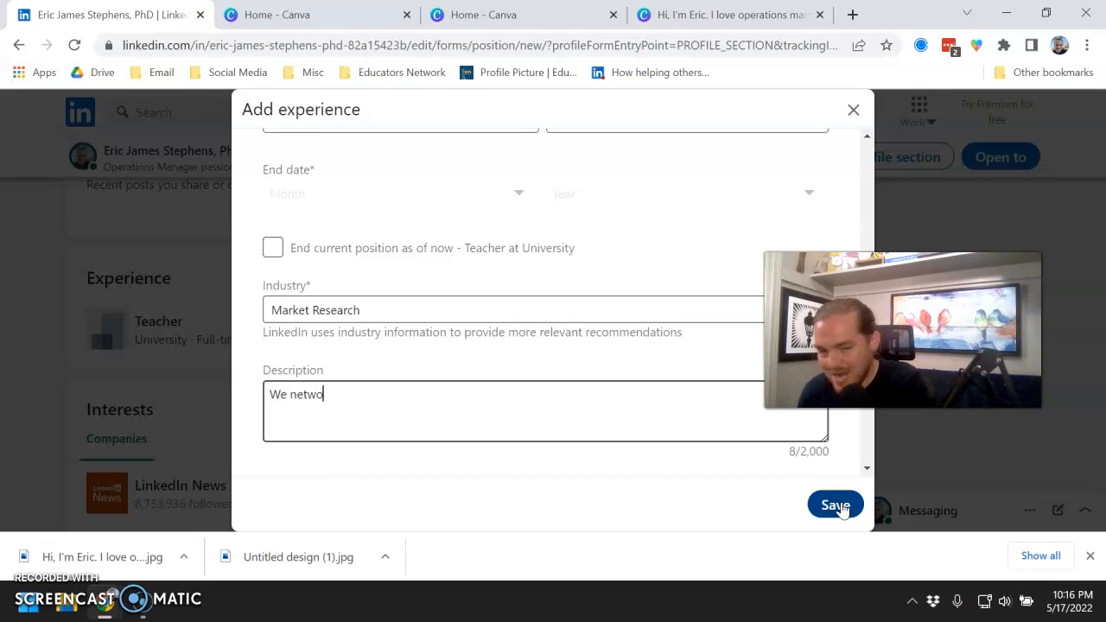
type("rk with educato")
key("BackSpace")
key("ctrl+a")
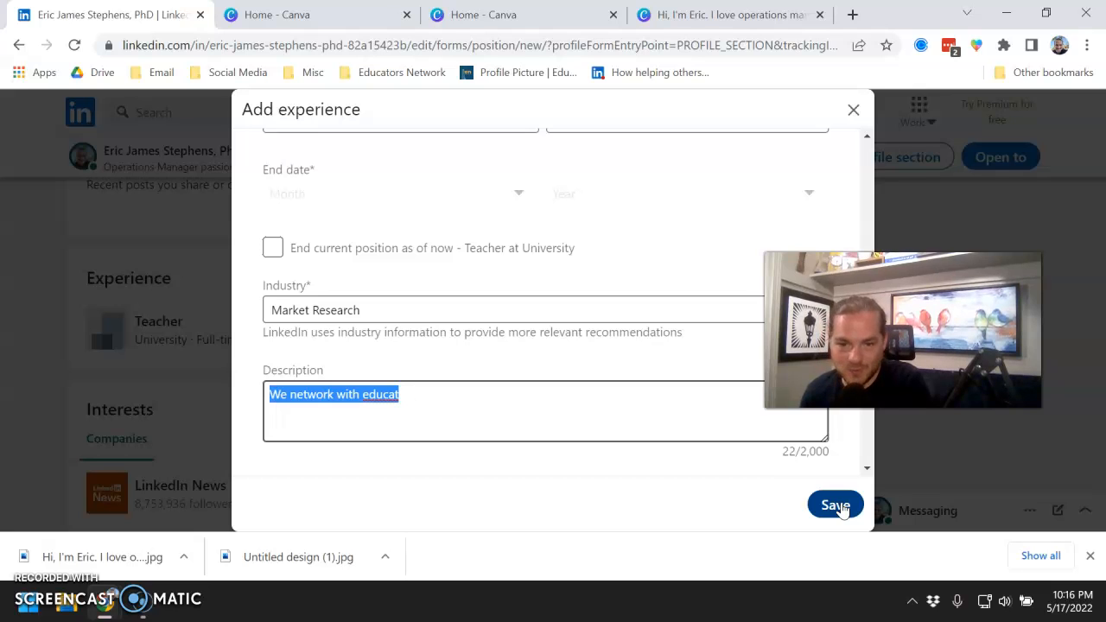
type("Educators Network")
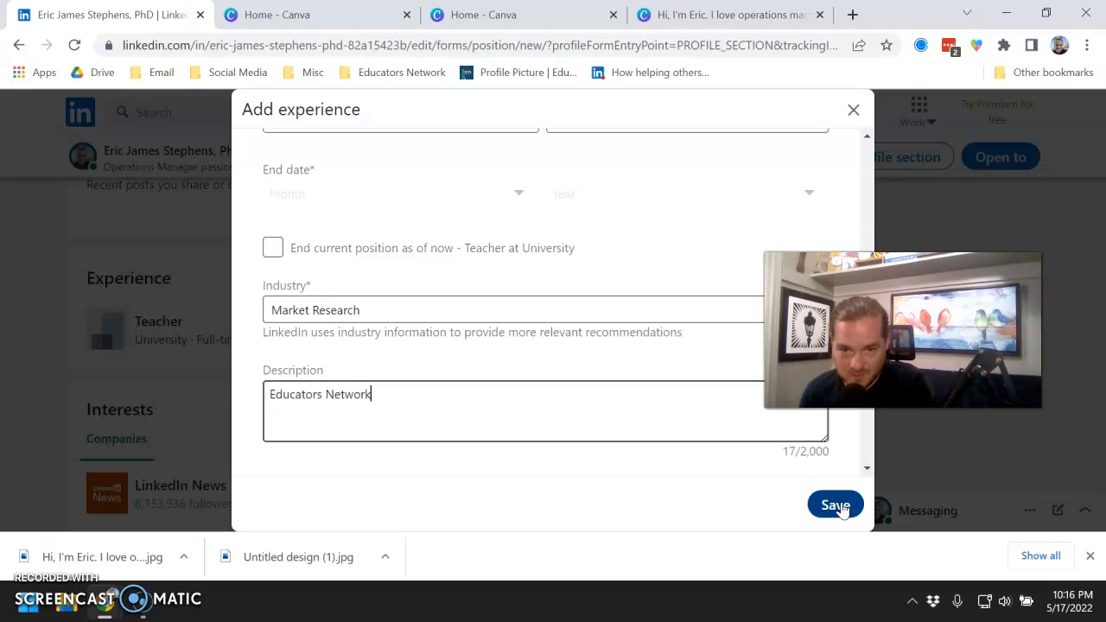
type(": Where educators network")
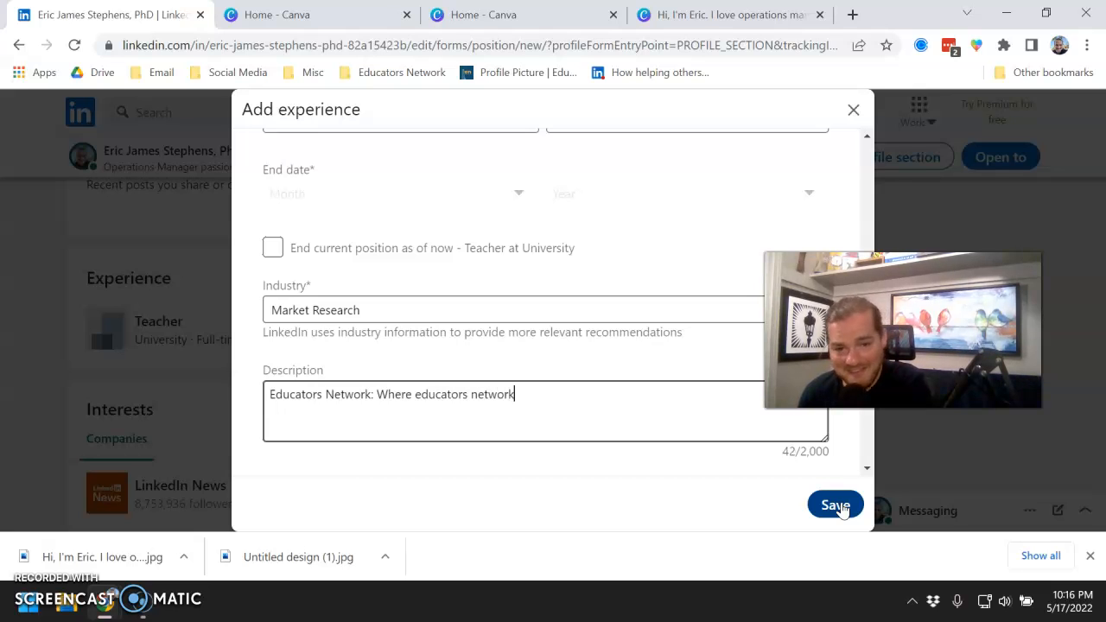
key("BackSpace")
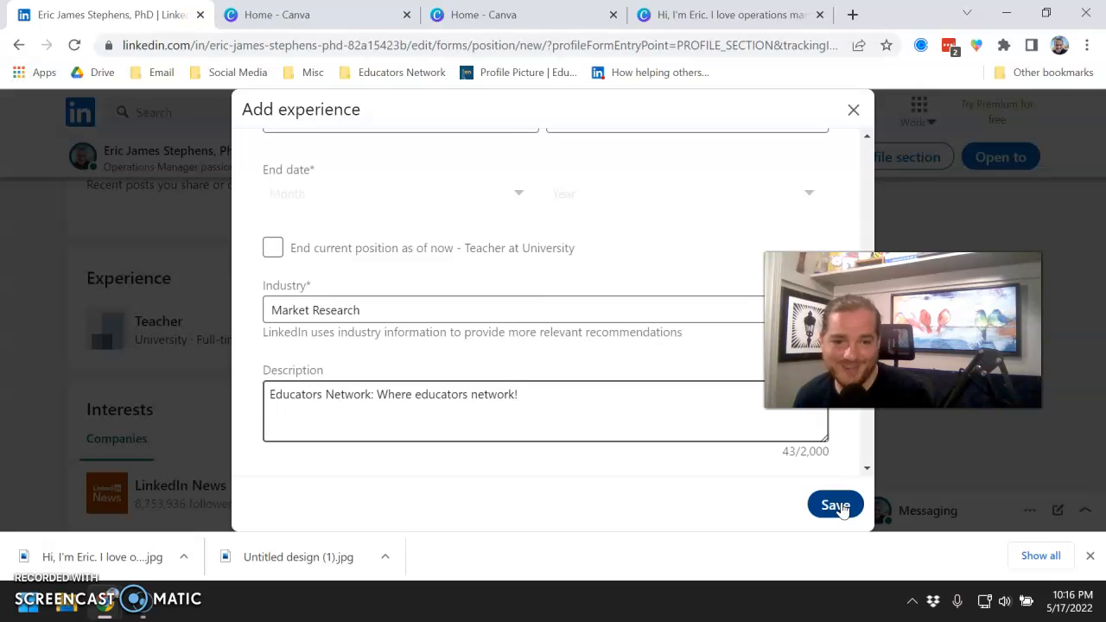
left_click(839, 506)
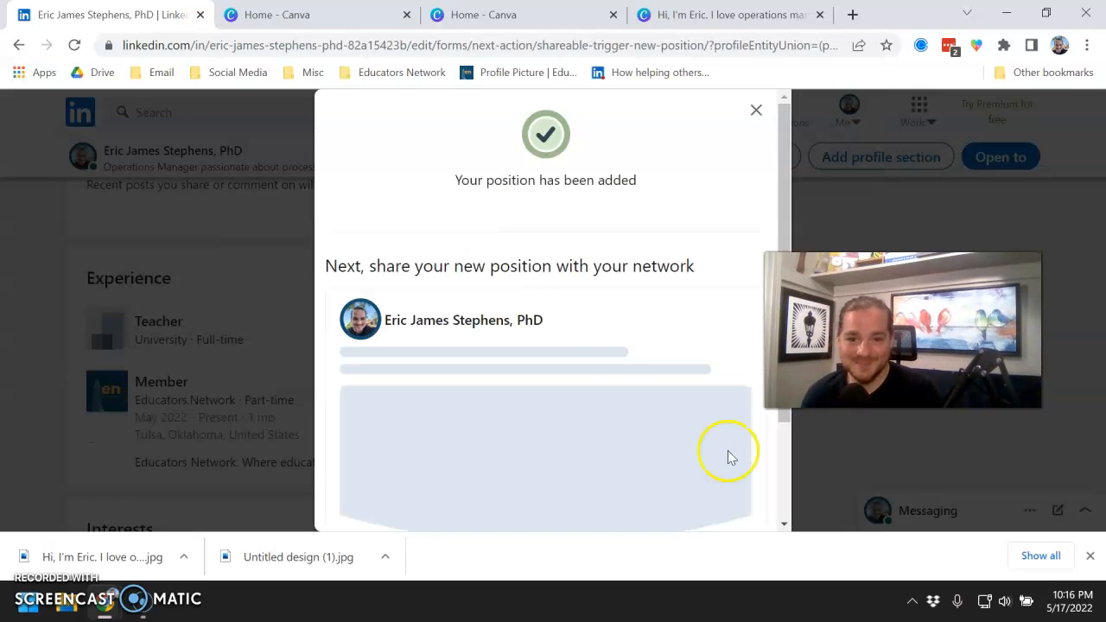
- Share the new Member position at Educators.Network as a post for anyone, keeping the suggested text and image
scroll(614, 346, "down", 2)
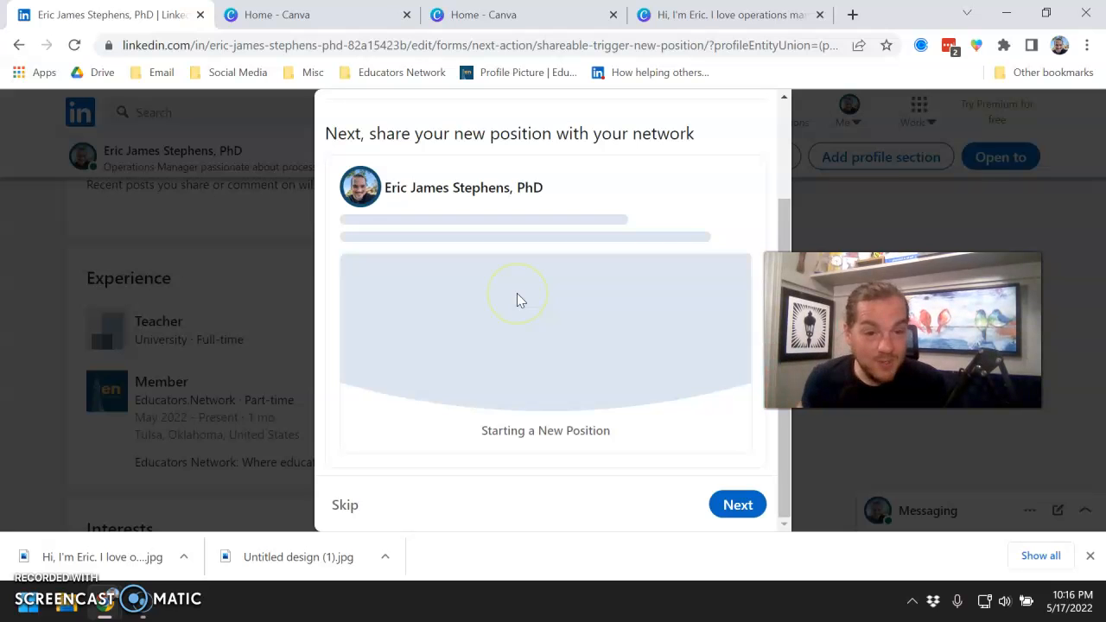
left_click(733, 510)
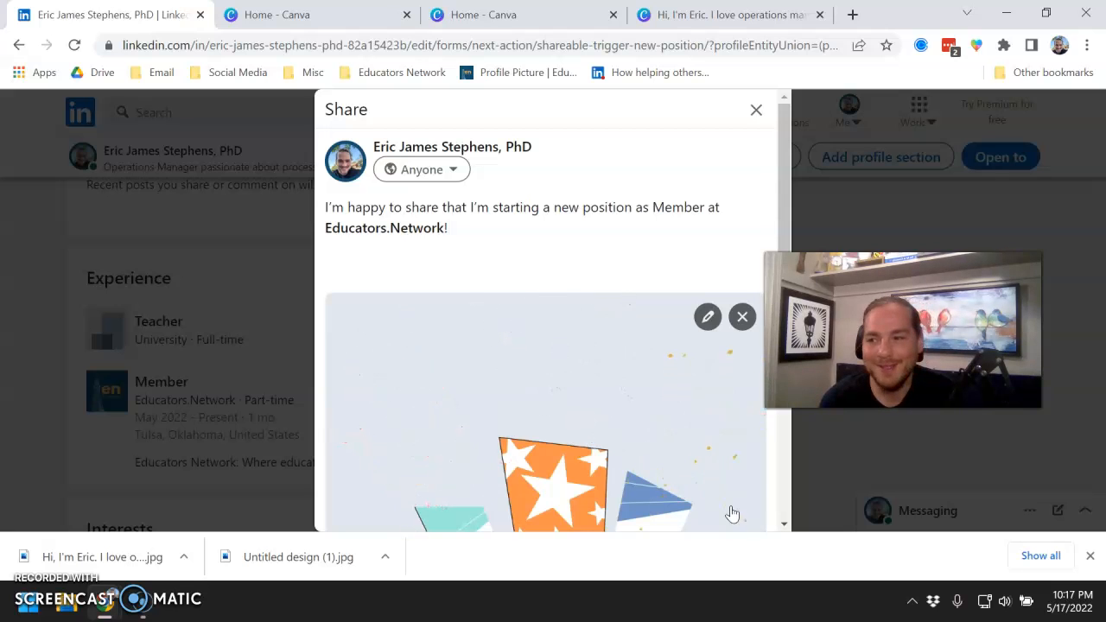
scroll(617, 383, "down", 5)
left_click(739, 506)
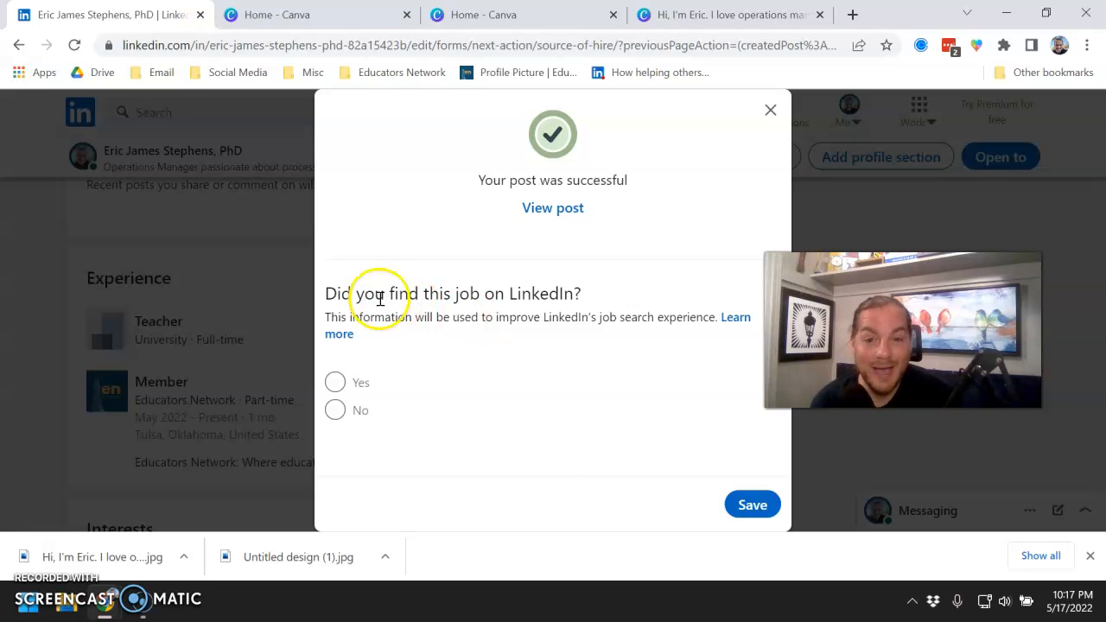
- Answer Yes to finding the job on LinkedIn, leave the "helped me get this job" display option off, and save
left_click(336, 382)
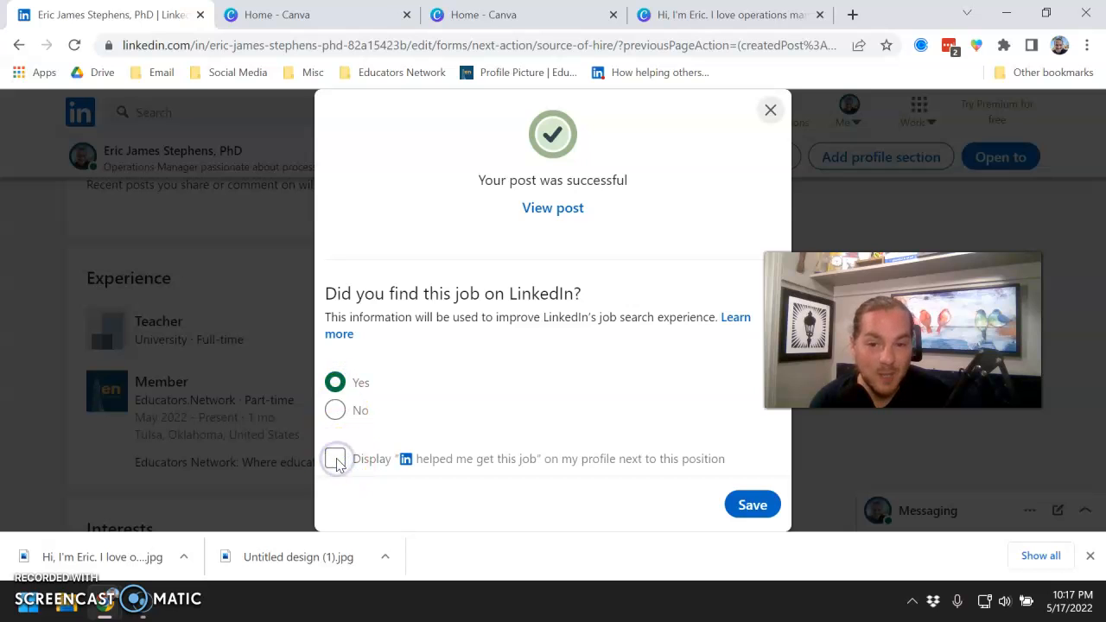
left_click(593, 325)
left_click(336, 460)
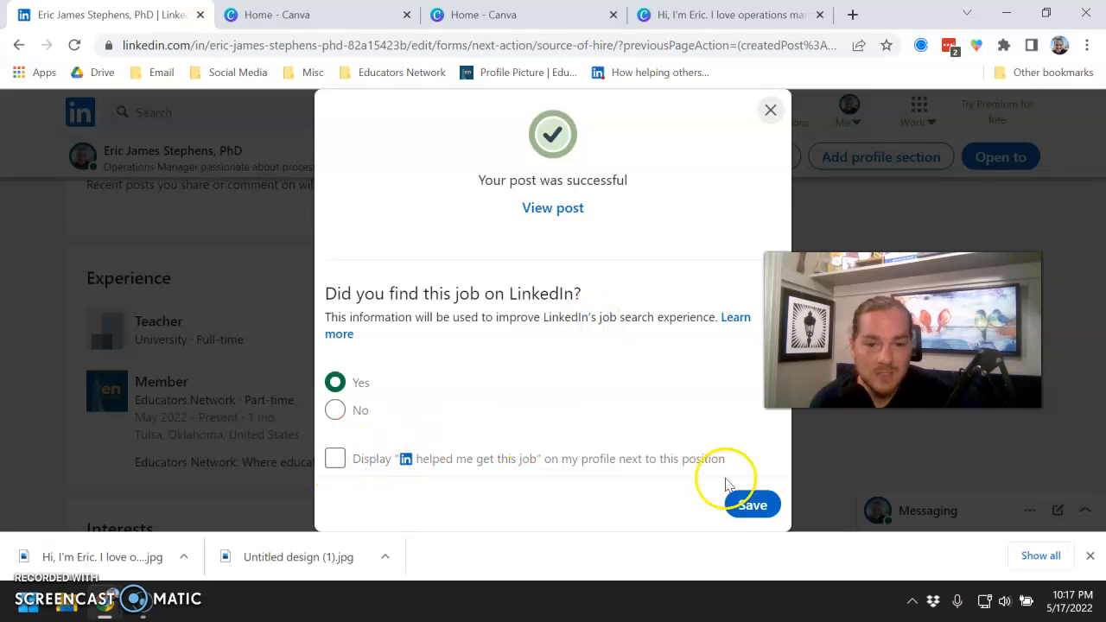
left_click(751, 509)
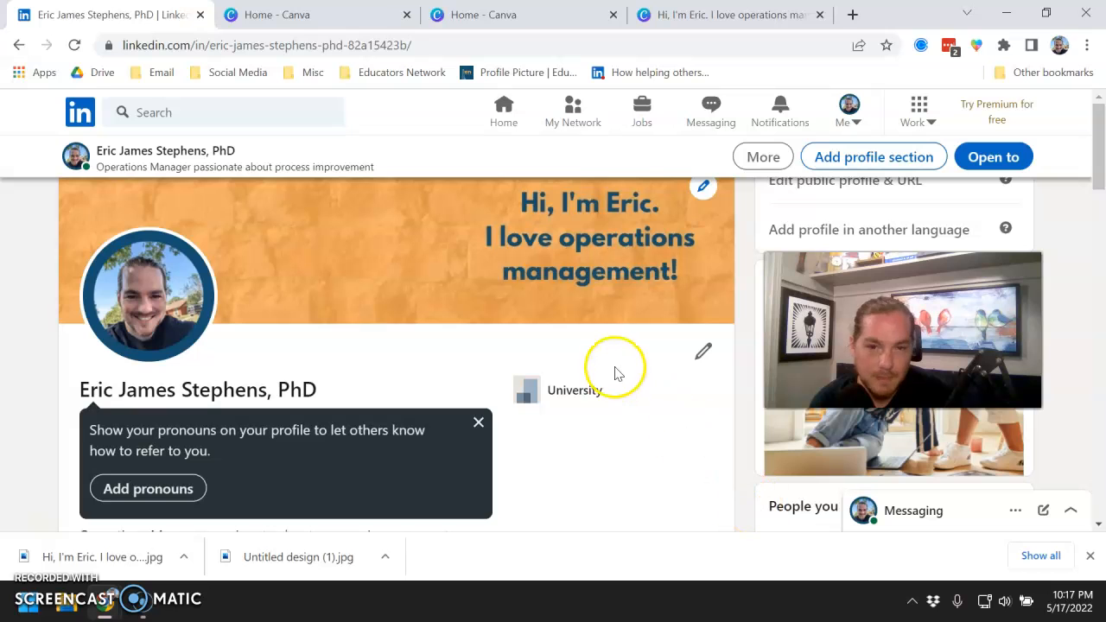
- Dismiss the pronouns suggestion on the profile and check the new Member position in the Experience section
left_click(585, 465)
left_click(478, 422)
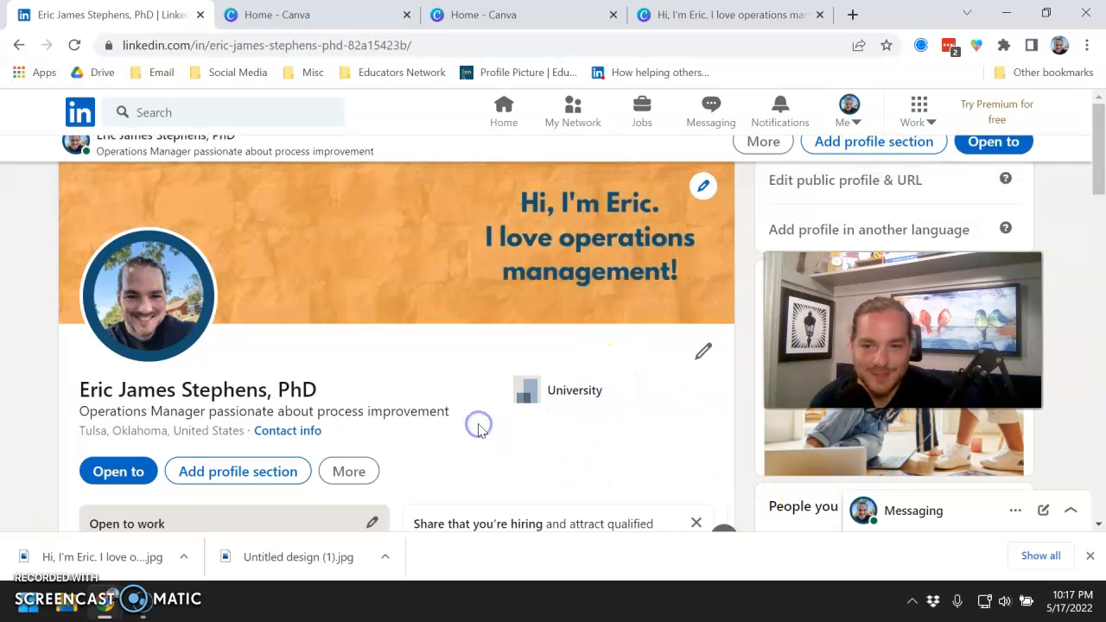
scroll(475, 434, "down", 10)
scroll(474, 434, "down", 6)
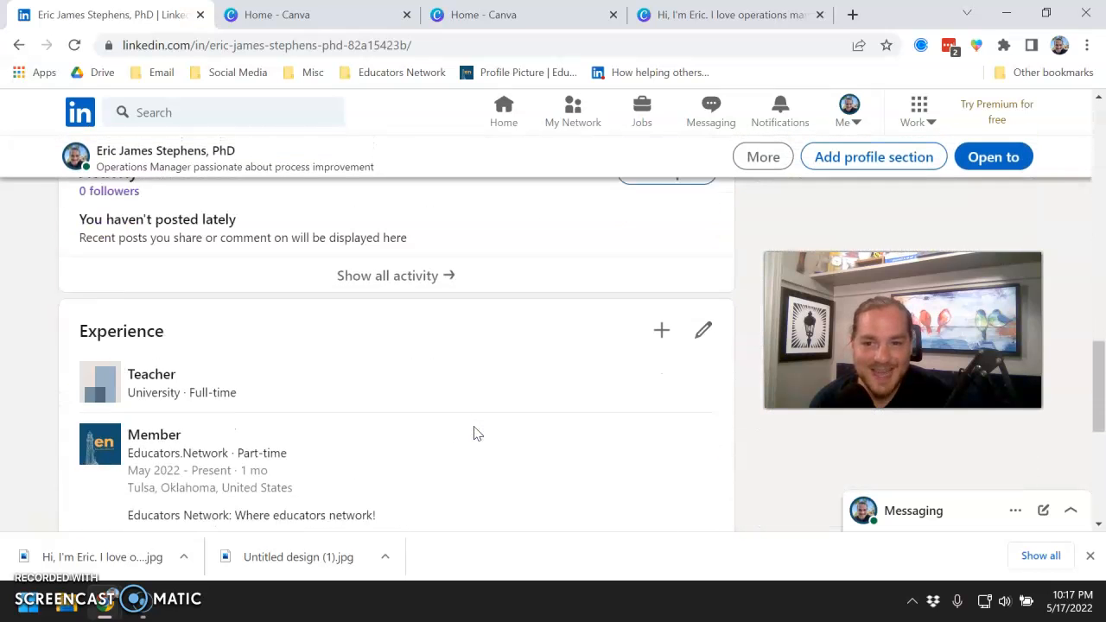